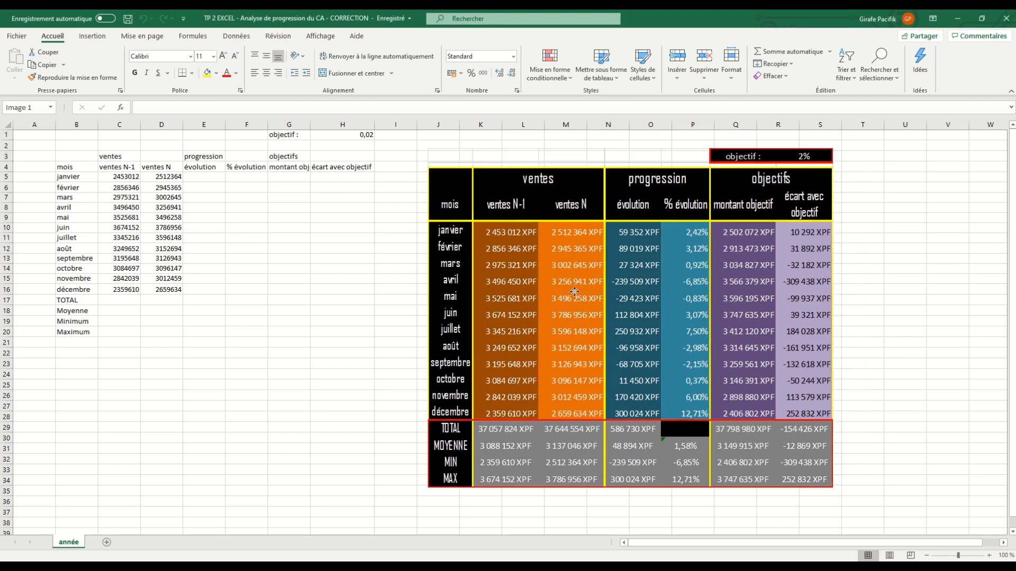
Move the picture of the finished table away from the data so it starts around column K.
left_click_drag(578, 256, 584, 255)
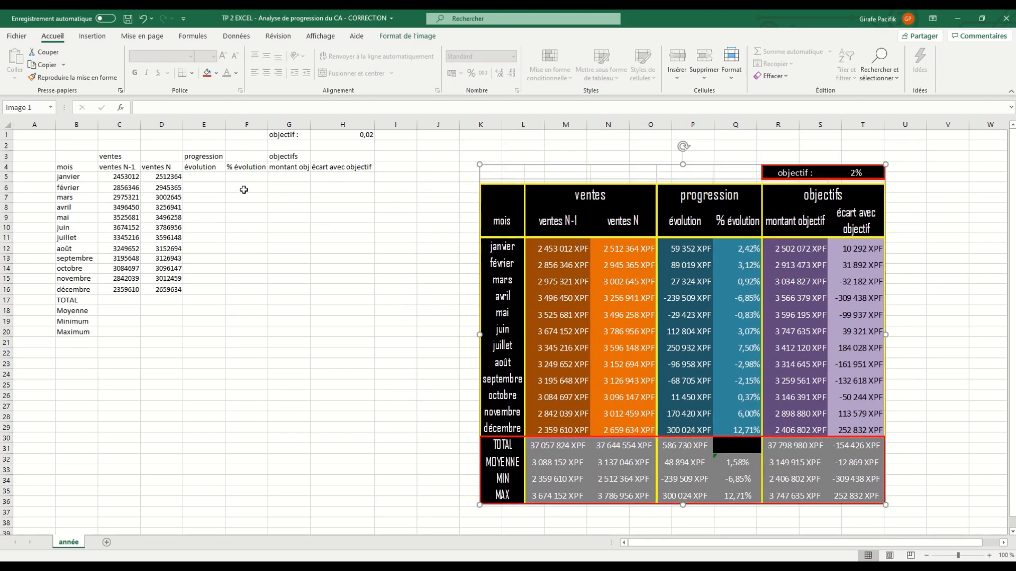
left_click_drag(204, 177, 366, 332)
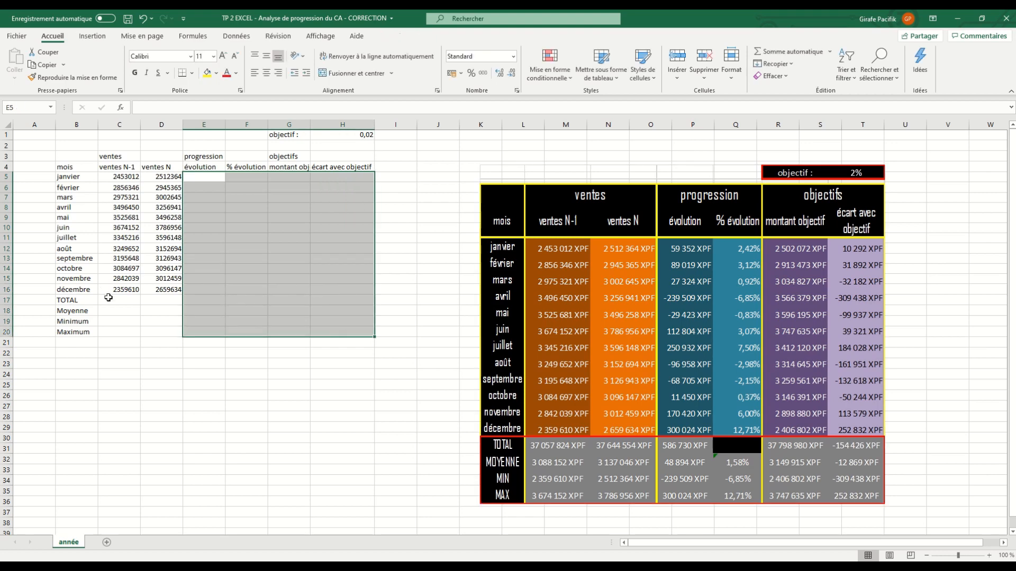
left_click_drag(108, 297, 160, 332)
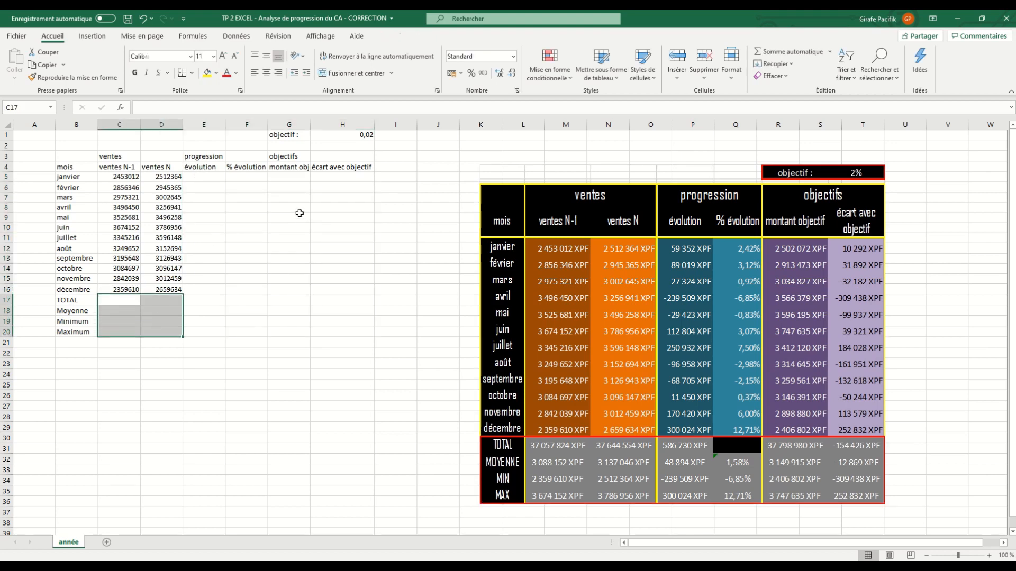
left_click_drag(201, 176, 211, 286)
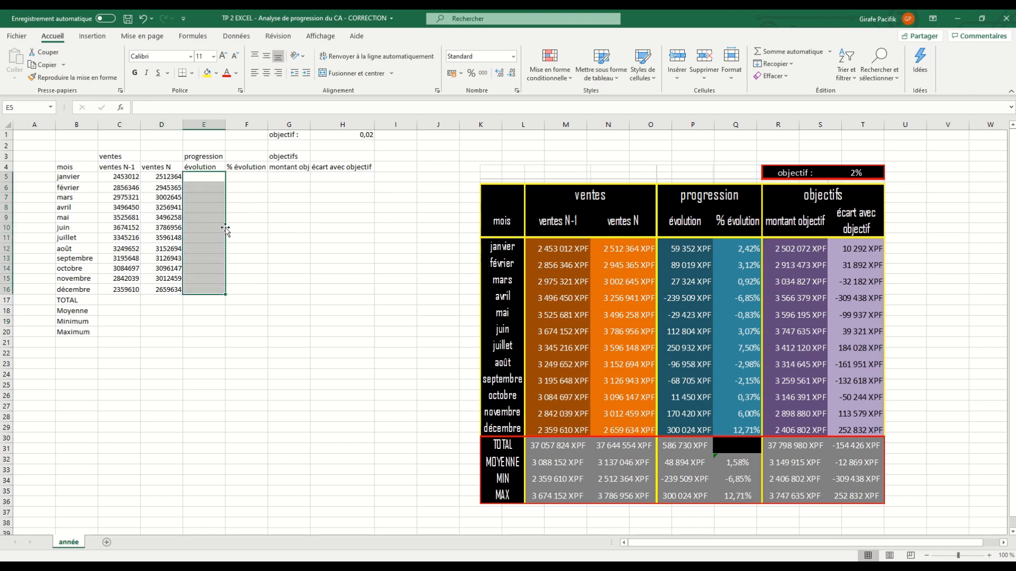
Format C5:E20 and G5:H20 as Monétaire with 0 decimals and the XPF symbol.
left_click_drag(122, 178, 206, 333)
left_click(292, 178, "ctrl")
left_click_drag(308, 186, 345, 331)
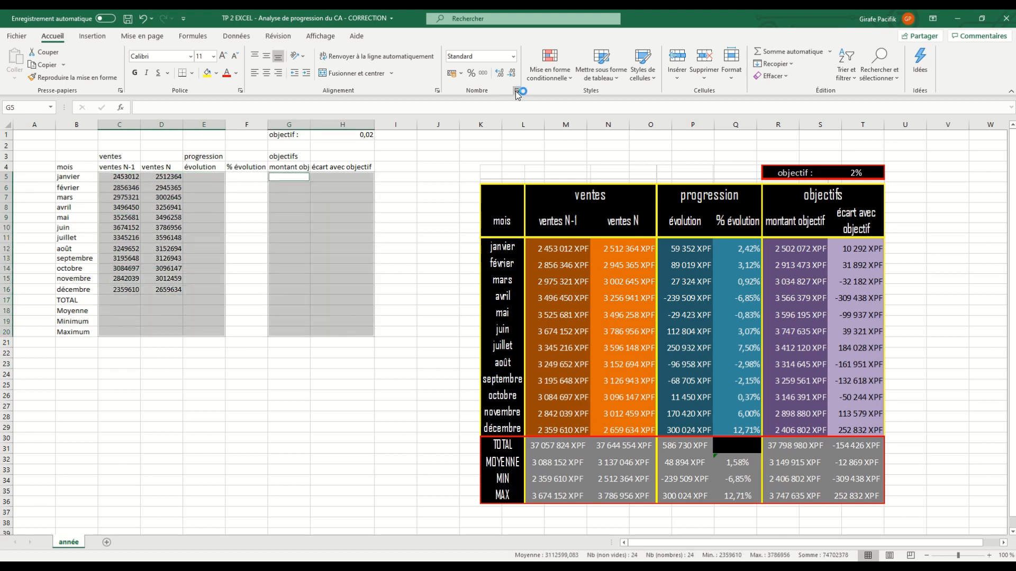
left_click(516, 91)
left_click(405, 250)
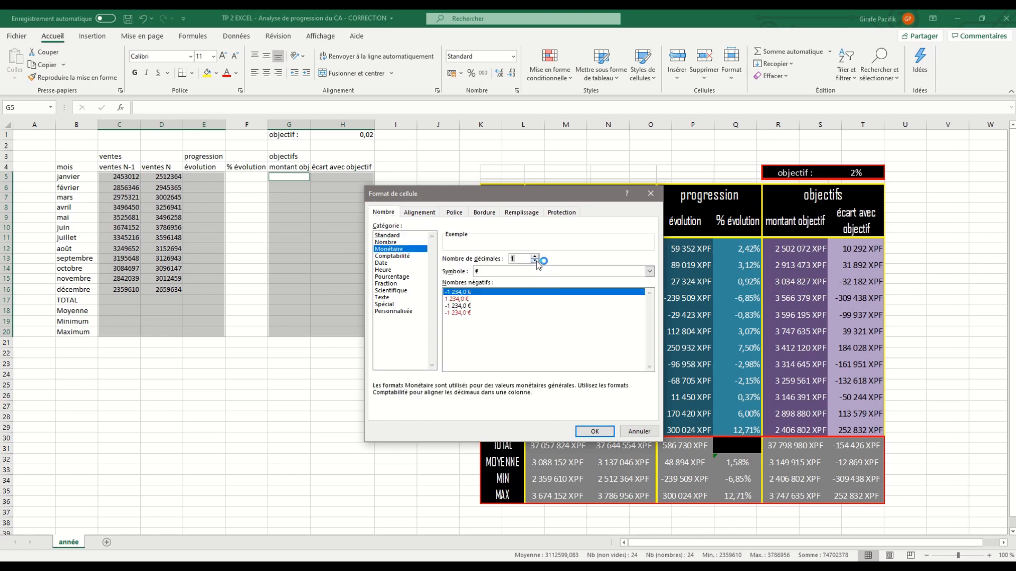
left_click(536, 272)
type("xpf")
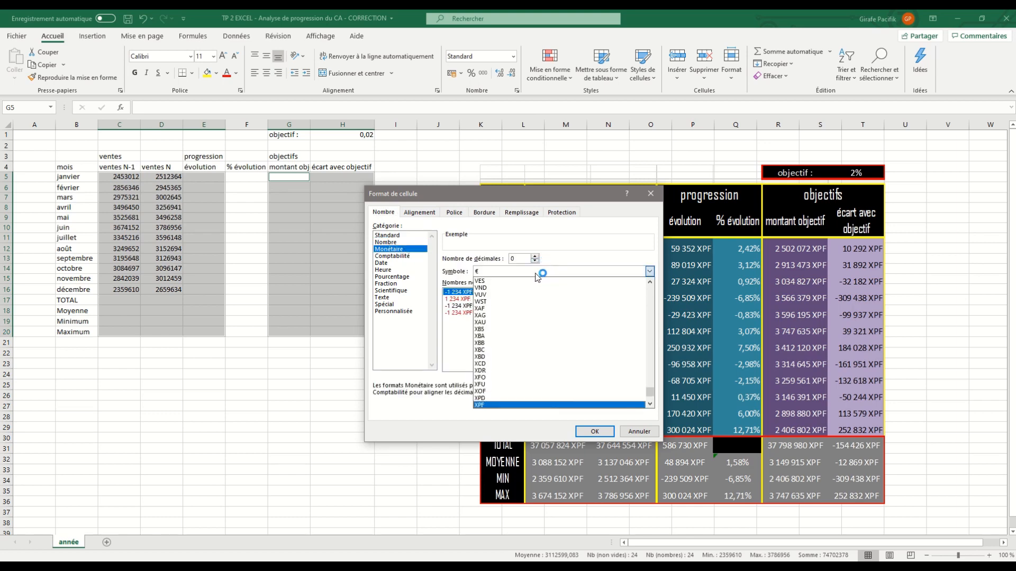
key("Return")
key("Return")
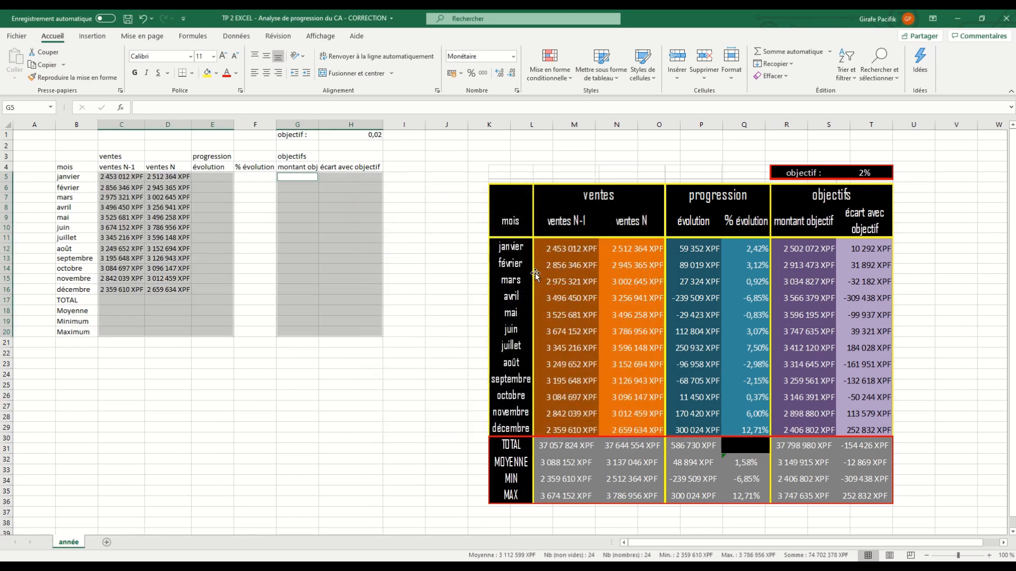
Format the % évolution column and the objectif rate in H1 as percentages, with two decimals for F5:F20.
left_click(255, 124)
left_click(365, 138)
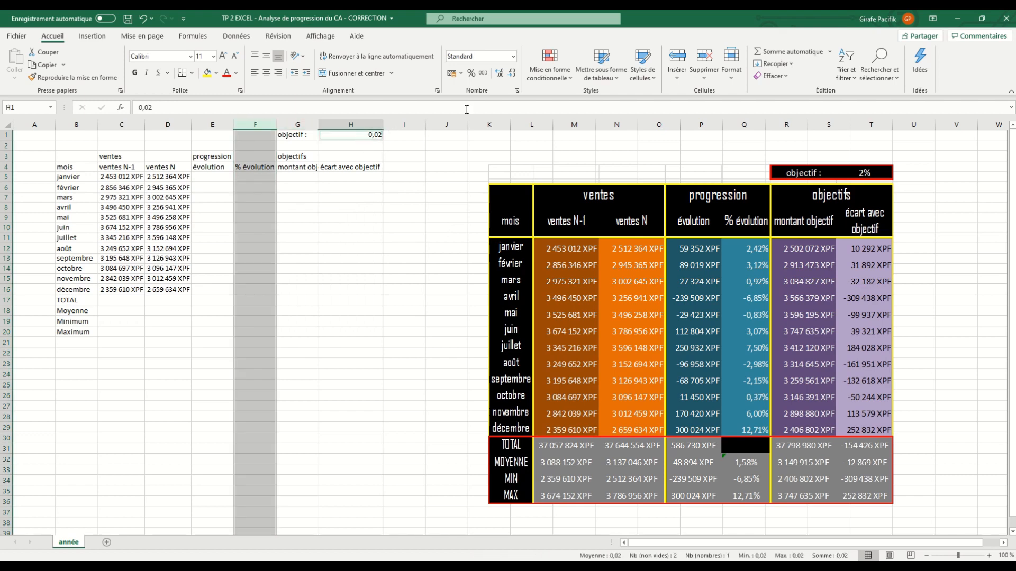
left_click(471, 73)
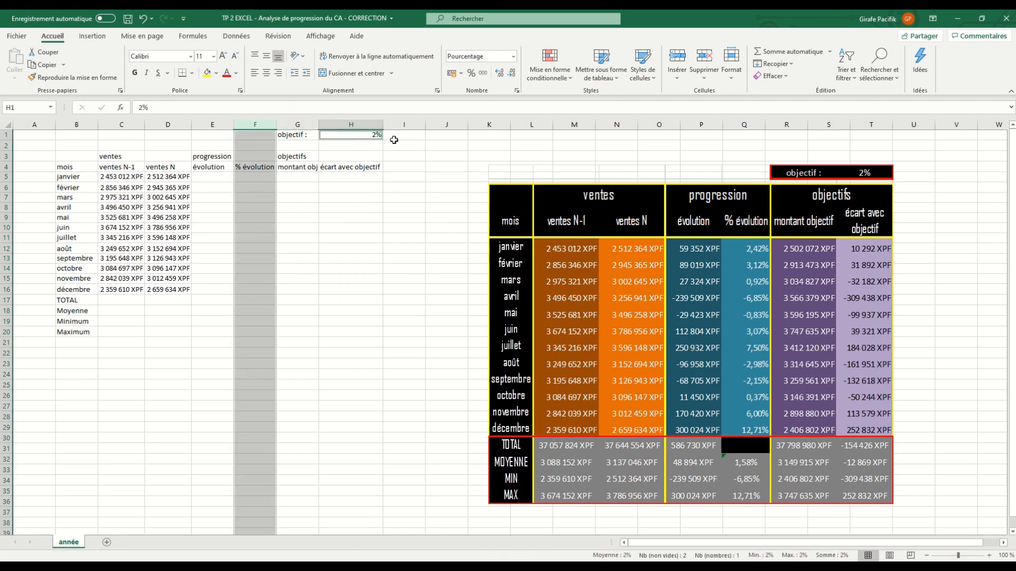
left_click_drag(260, 179, 244, 333)
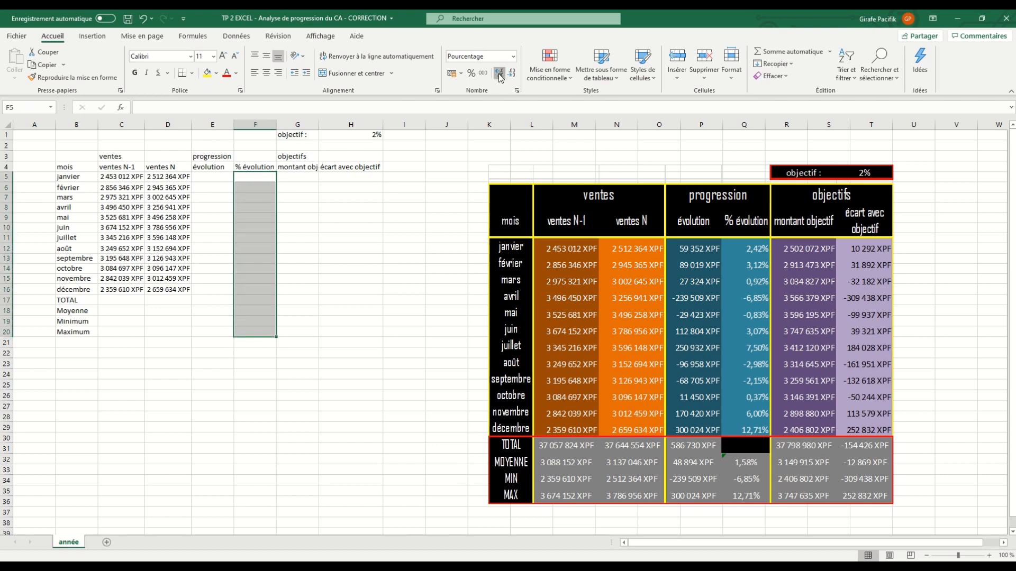
left_click(241, 177)
Calculate January's évolution in E5 with =D5-C5 and copy the formula down to E16.
left_click(220, 178)
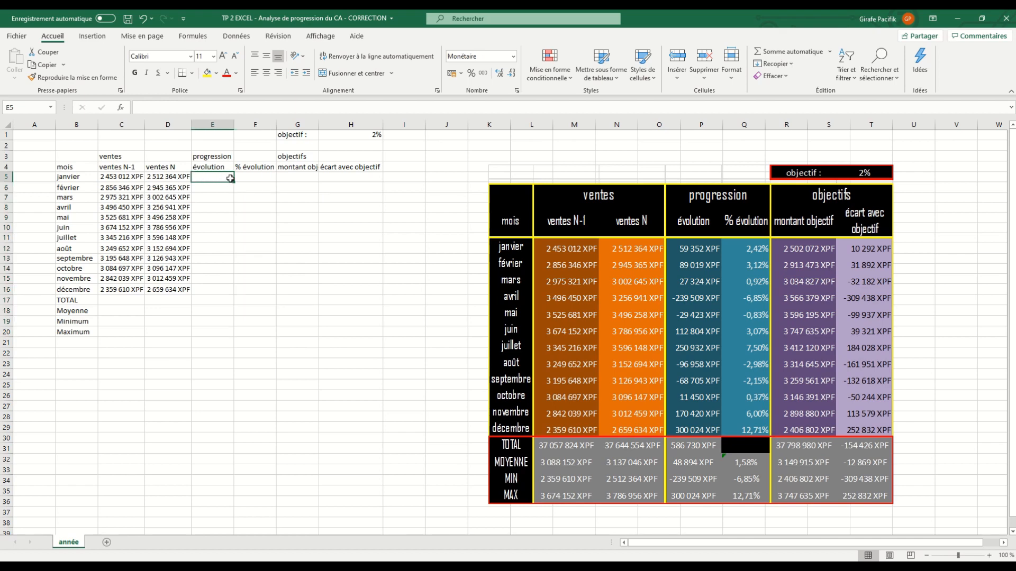
type("=")
left_click(161, 176)
type("-")
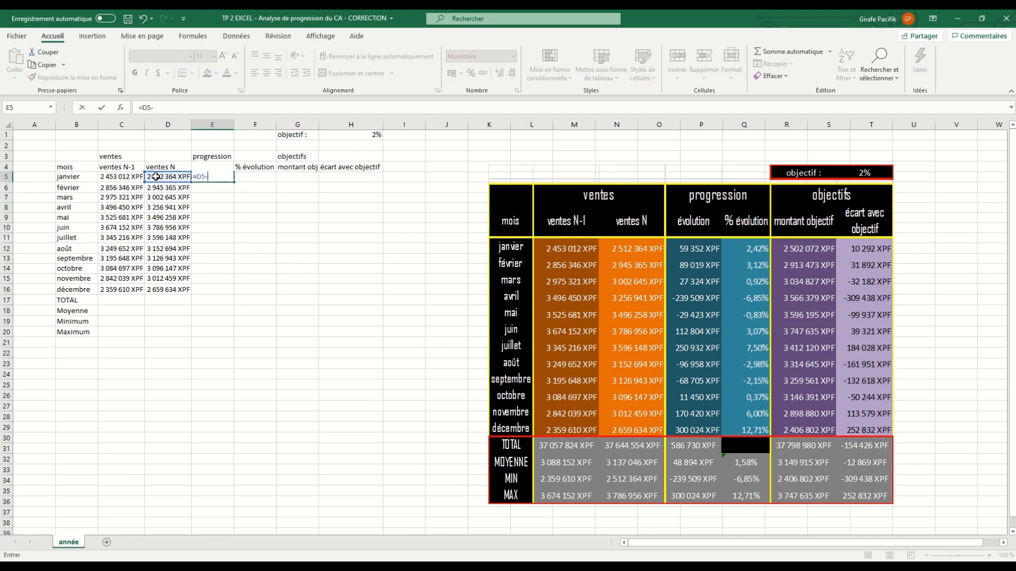
left_click(121, 178)
key("Return")
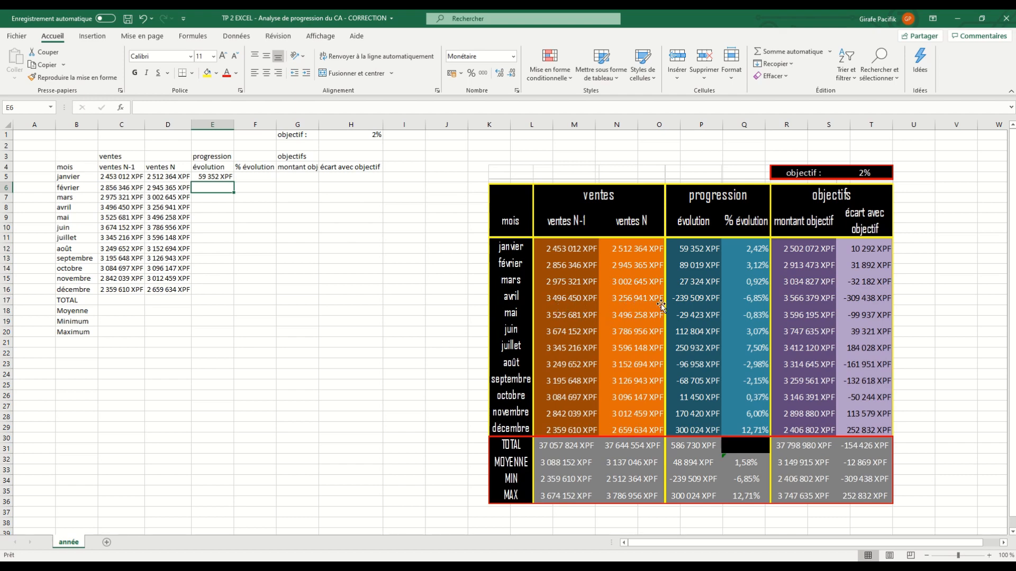
left_click(226, 175)
left_click_drag(235, 184, 223, 292)
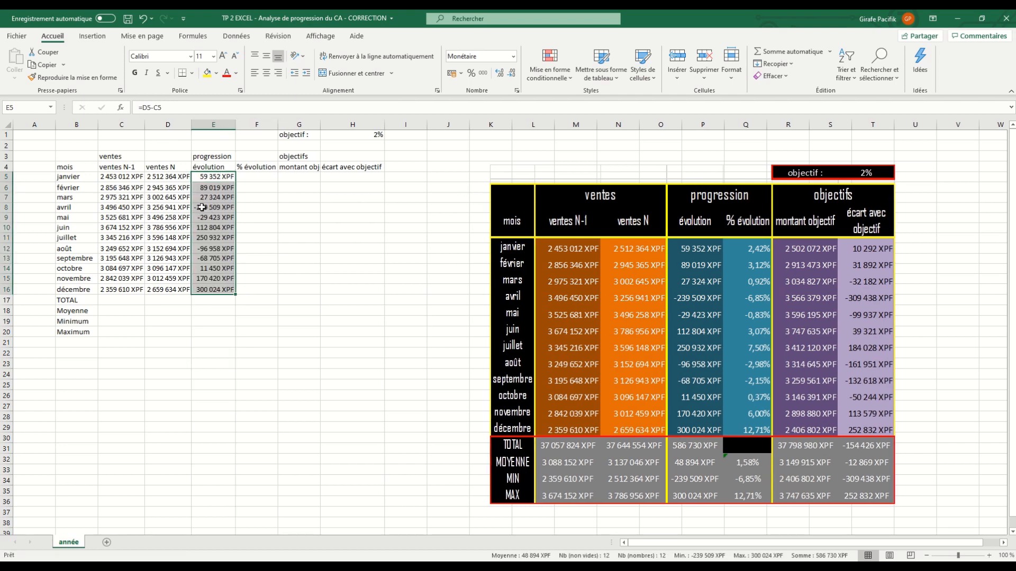
Narrow the évolution column slightly and auto-fit its width back to its contents.
left_click_drag(235, 124, 231, 124)
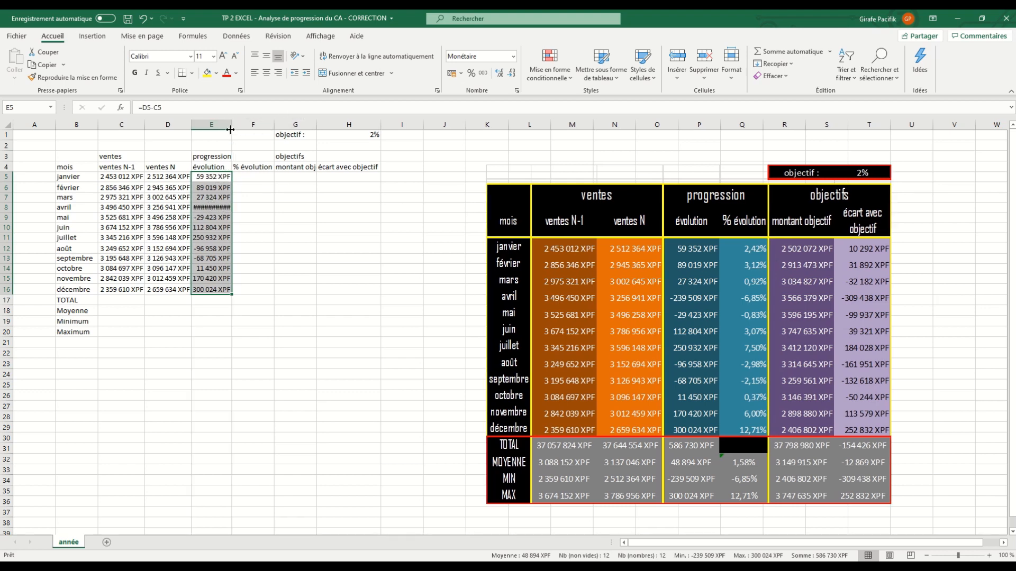
double_click(231, 124)
left_click(227, 210)
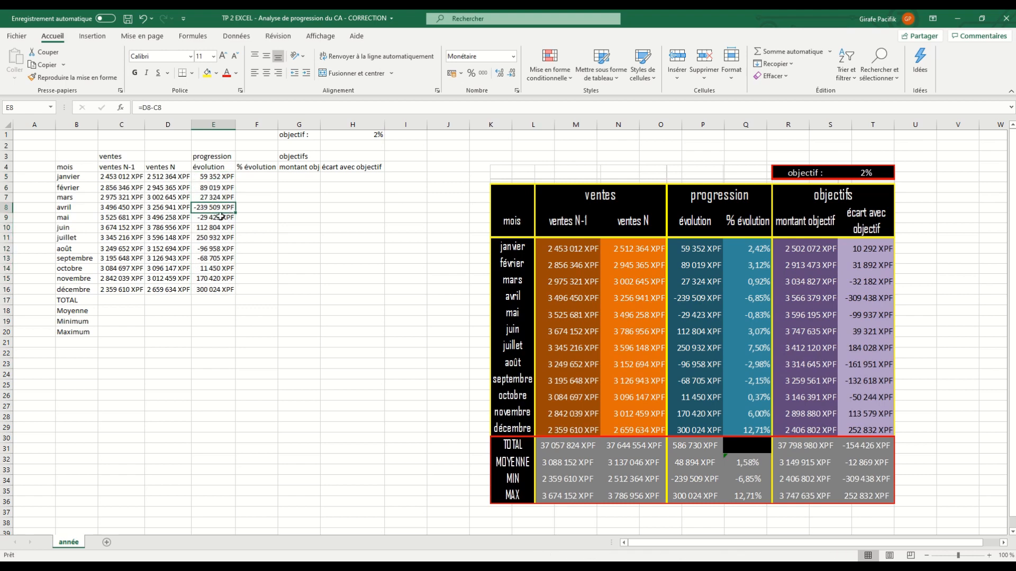
Examine the copied formulas in the évolution column, from January downwards.
left_click(206, 179)
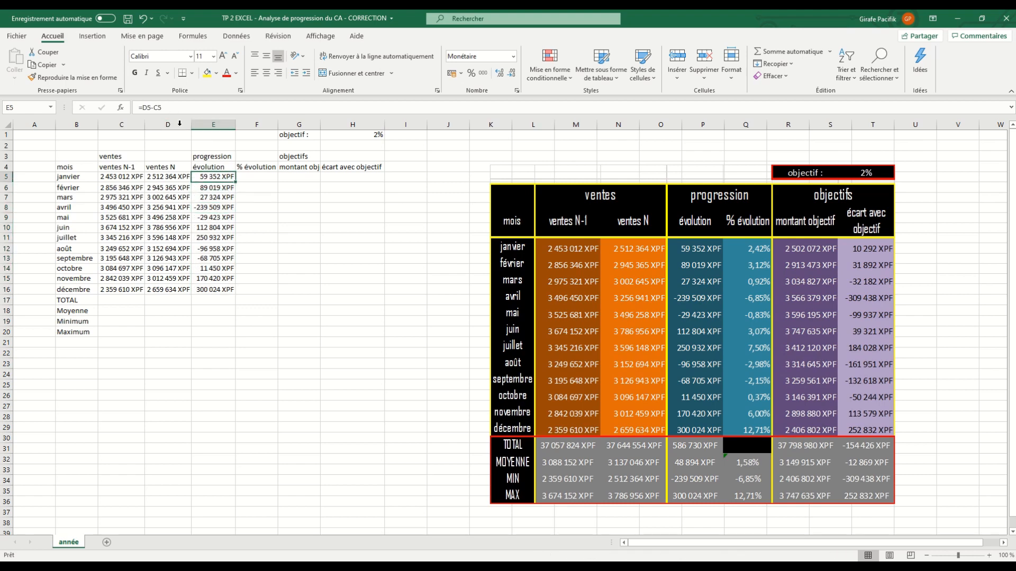
left_click(207, 189)
key("Down")
key("Down")
key("Down")
key("Down")
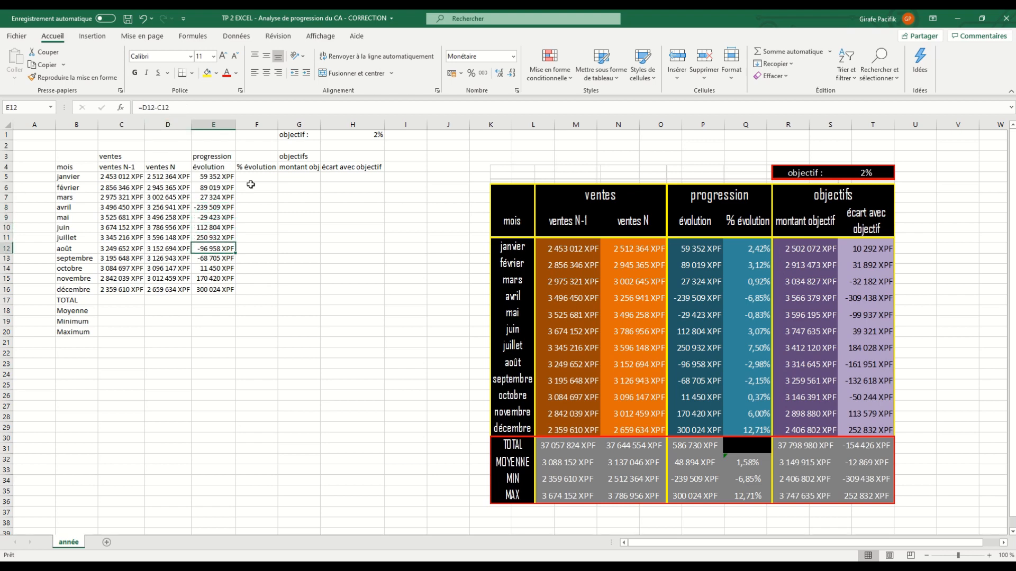
Calculate January's % évolution in F5 with =E5/C5 and copy the formula down to F16.
left_click(263, 178)
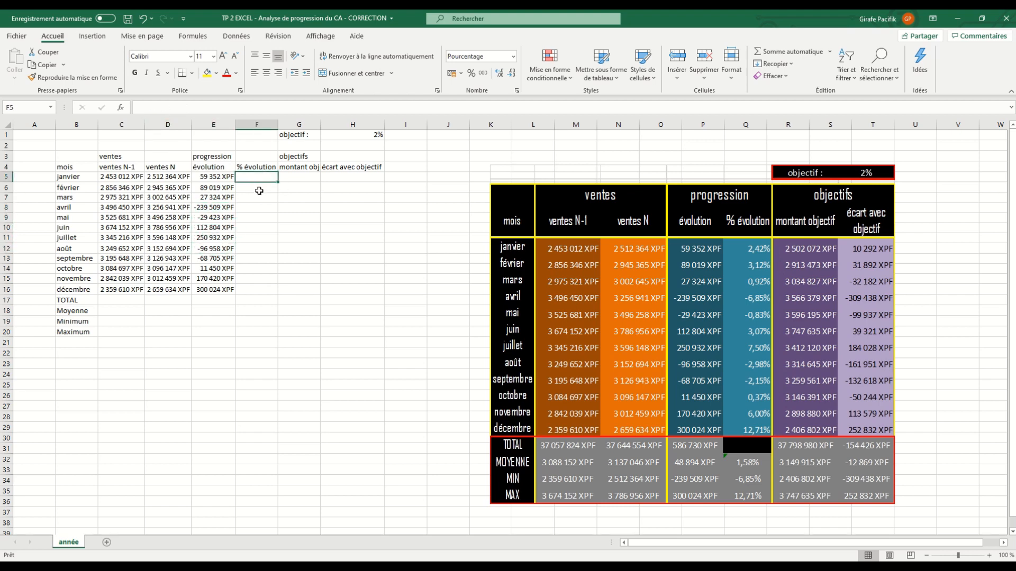
type("=")
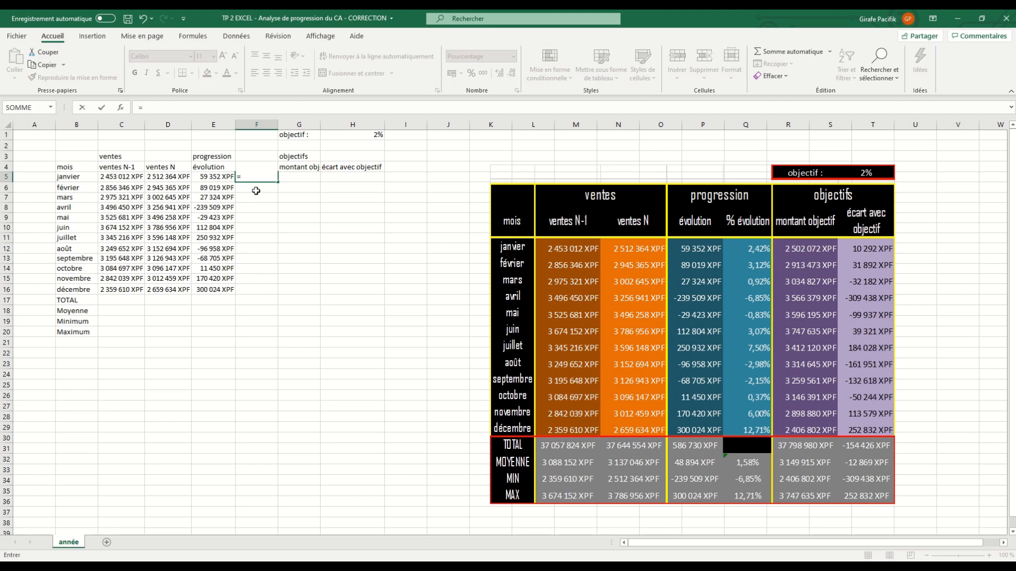
left_click(219, 178)
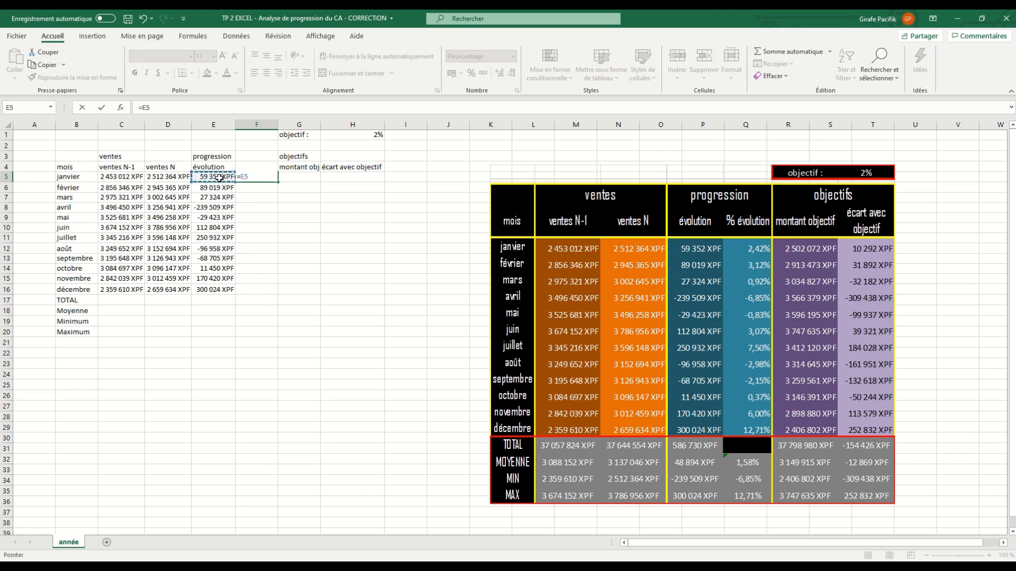
type("/")
left_click(133, 178)
key("Return")
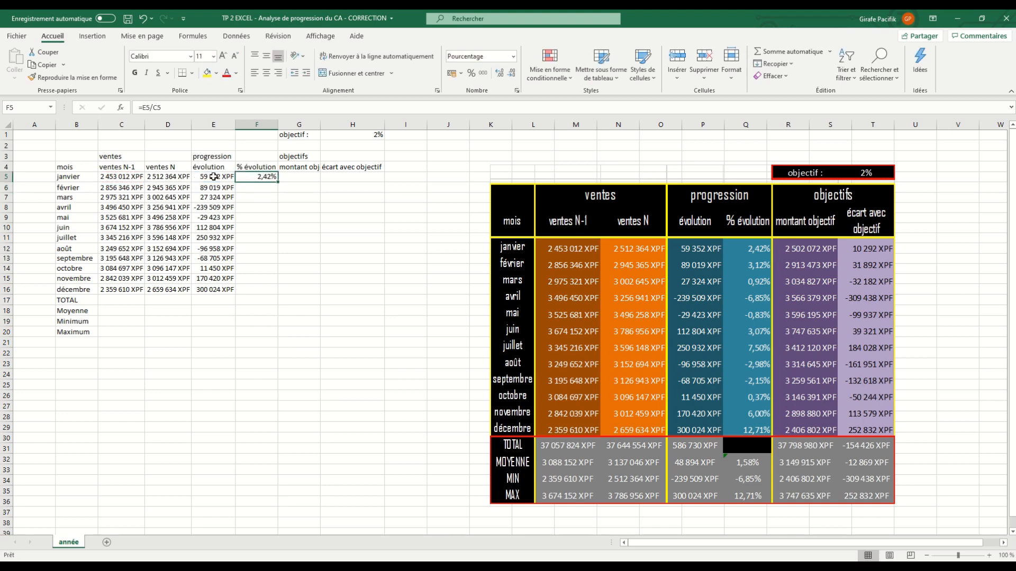
left_click(214, 178)
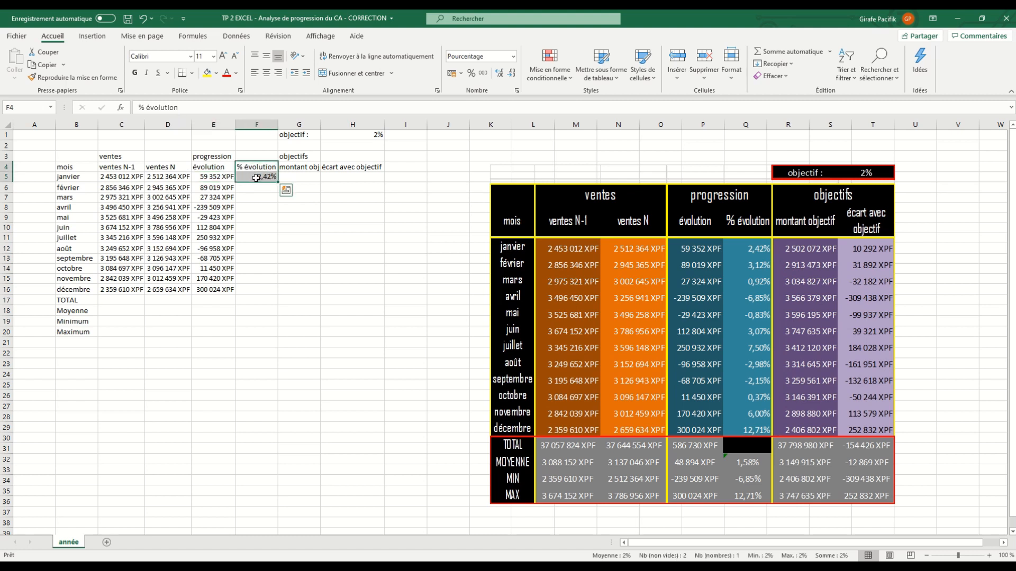
left_click(253, 177)
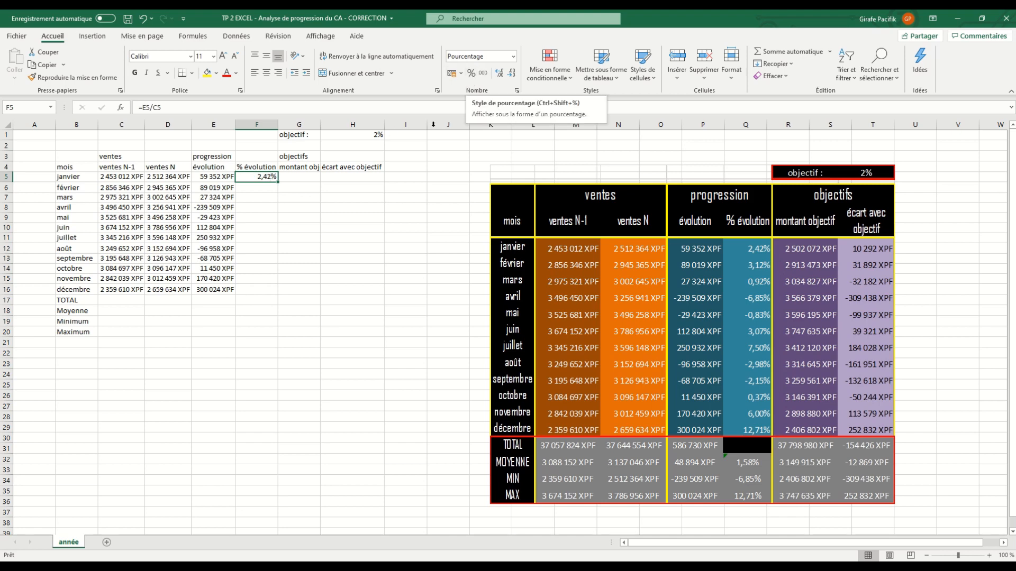
left_click_drag(278, 181, 274, 292)
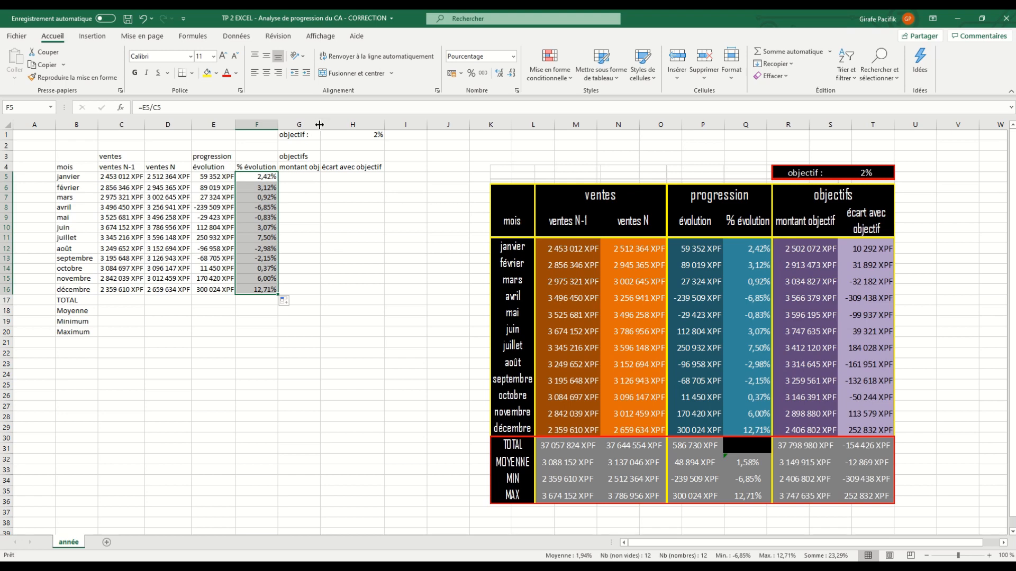
Widen column G slightly and calculate January's montant objectif in G5 with =C5+H1*C5.
left_click_drag(320, 125, 328, 124)
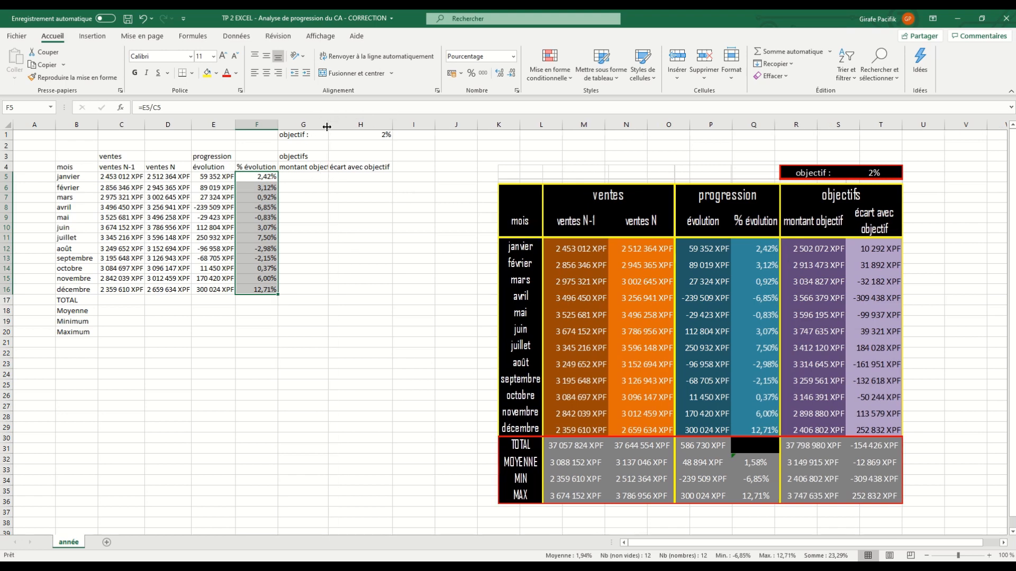
left_click(299, 179)
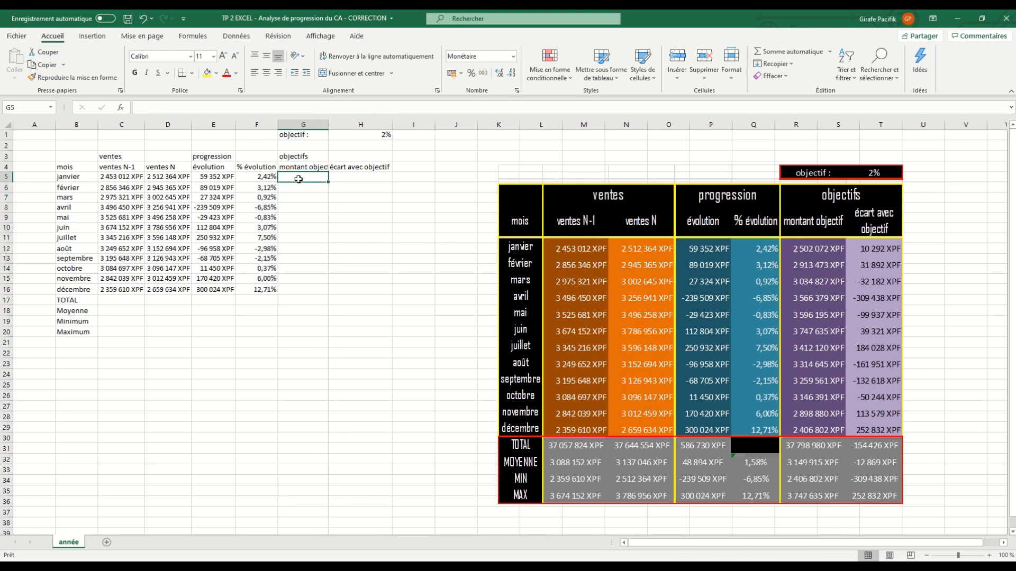
type("=")
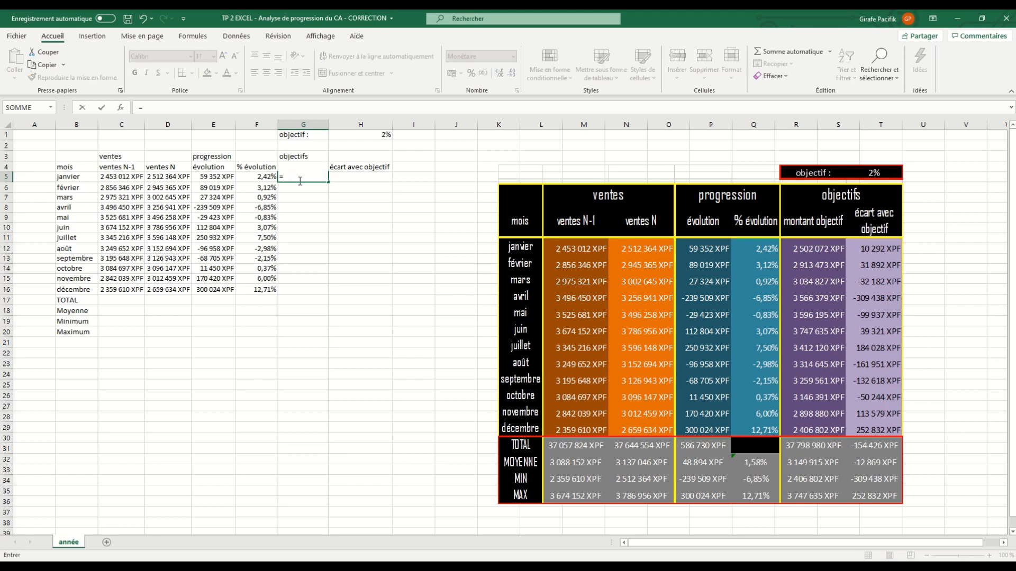
left_click(129, 176)
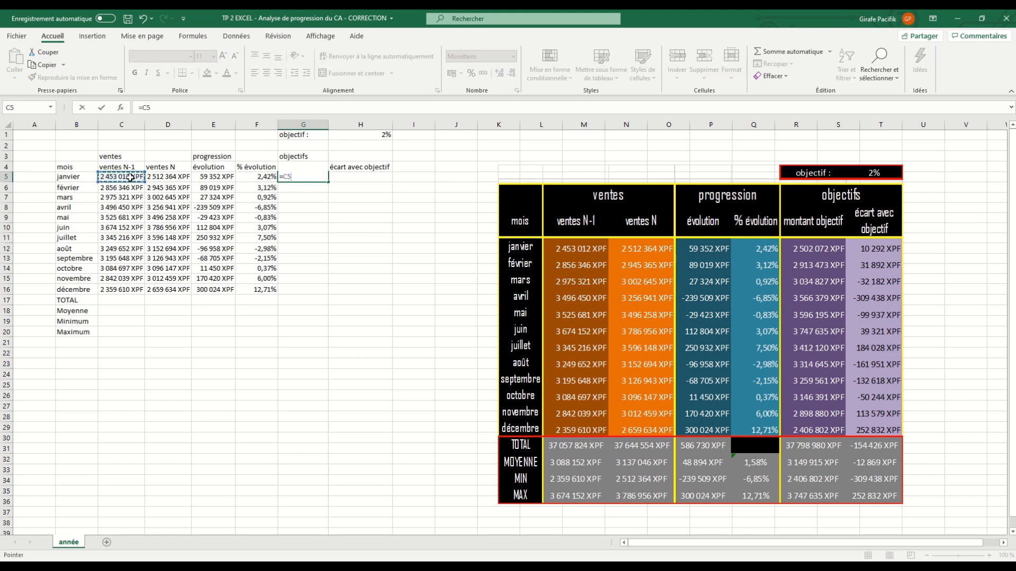
type("+")
left_click(356, 137)
type("*")
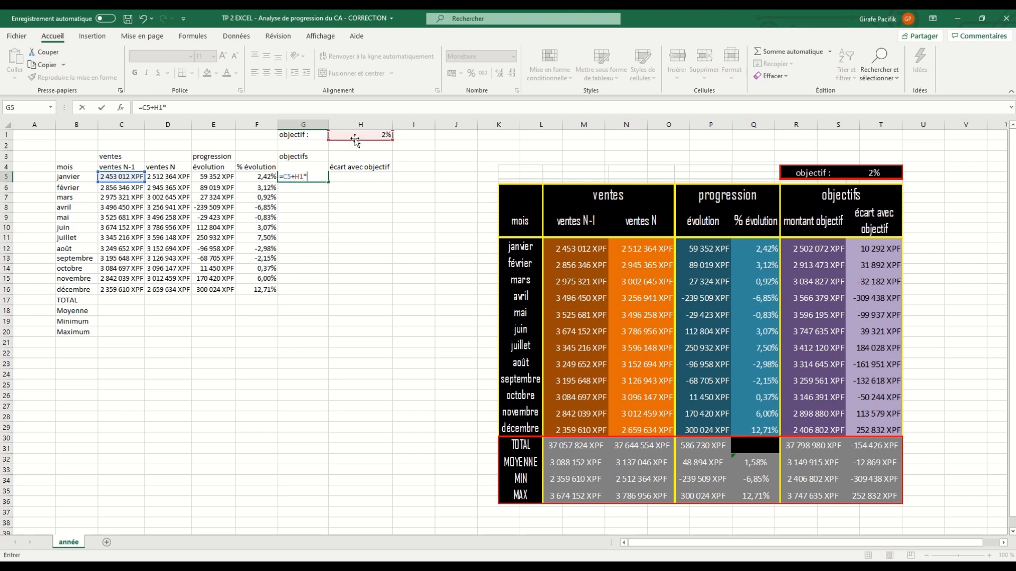
left_click(127, 176)
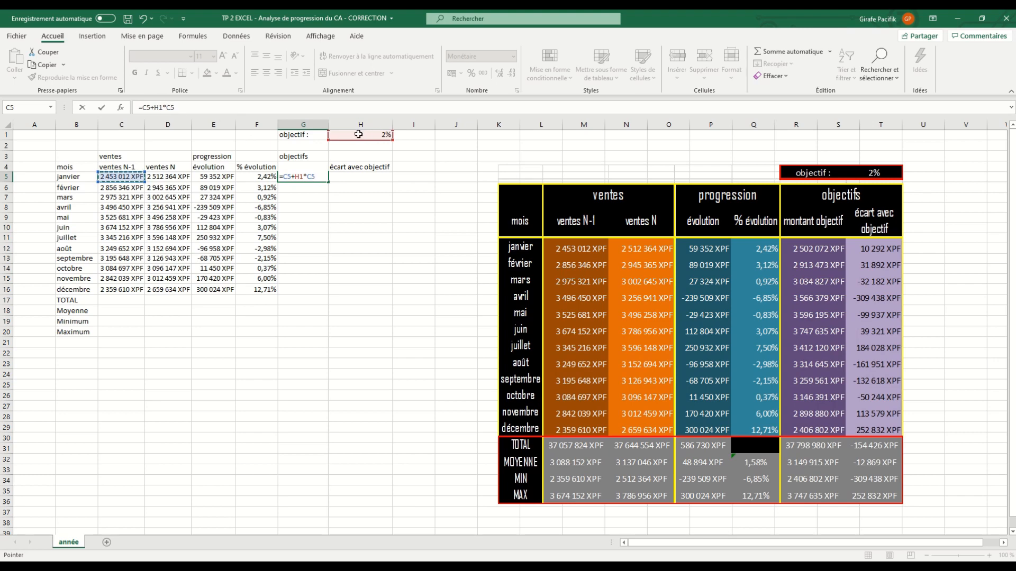
key("Return")
Test the montant objectif formula by setting the objectif in H1 to 3%, and restore it to 2%.
left_click(362, 134)
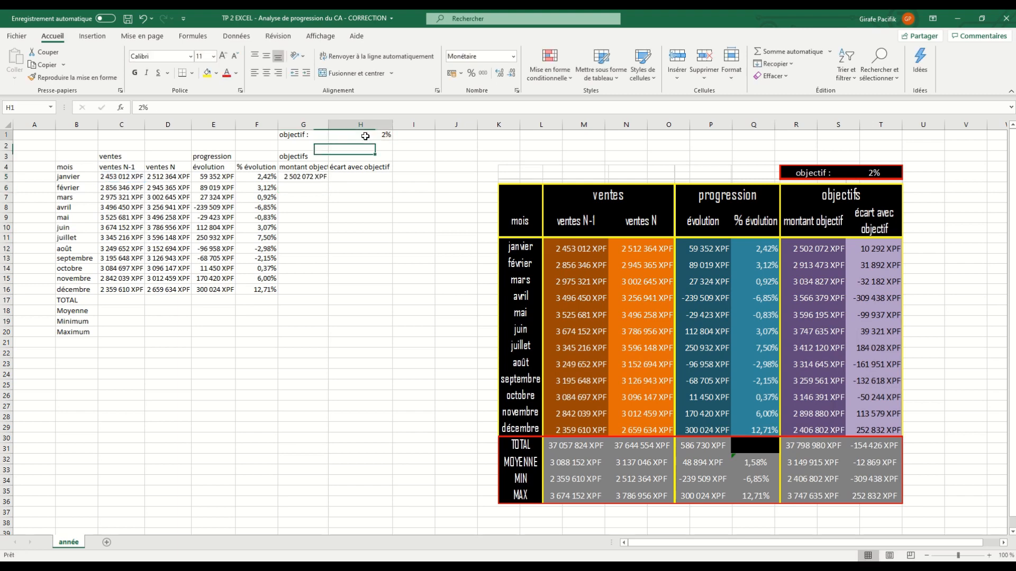
type("3")
key("Return")
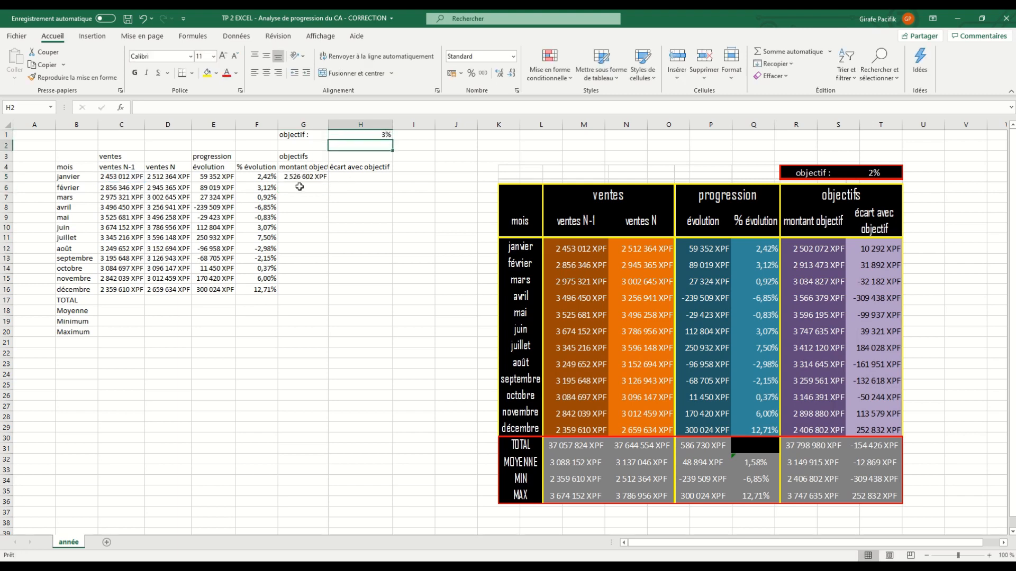
left_click(364, 134)
type("2")
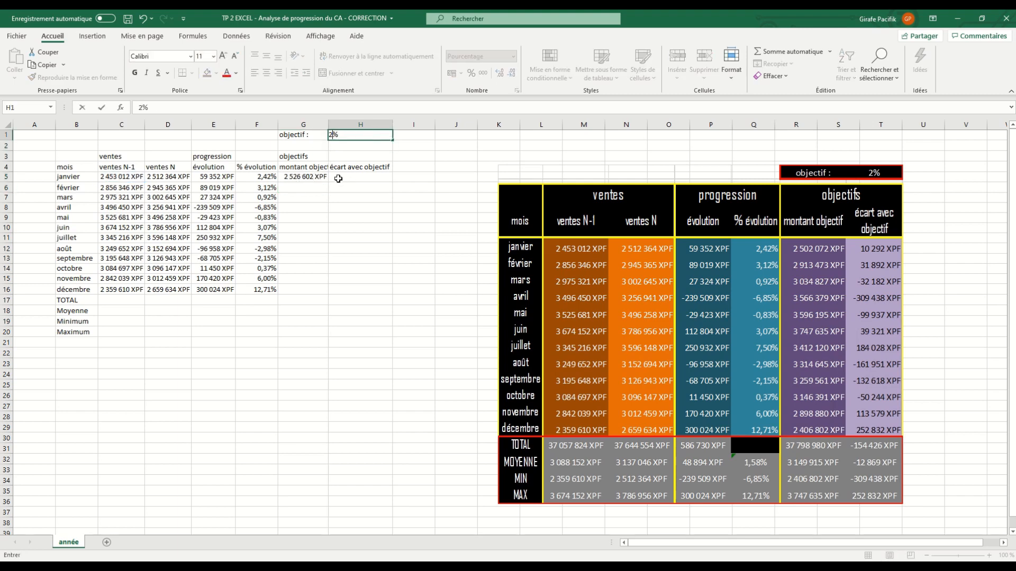
key("Return")
Copy January's montant objectif formula from G5 down to G16.
left_click(314, 179)
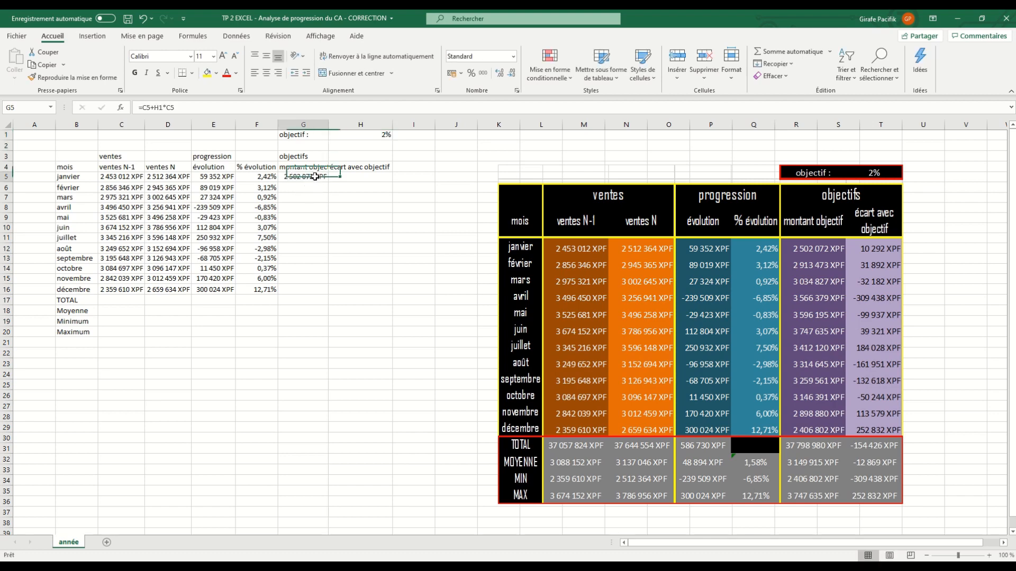
left_click_drag(329, 184, 323, 295)
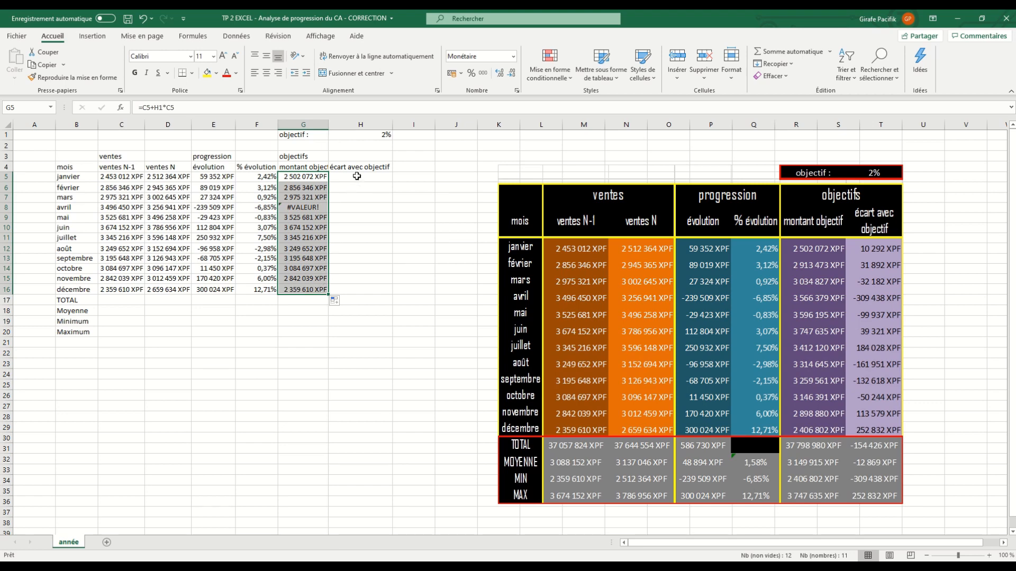
Calculate January's écart avec objectif in H5 with =D5-G5.
left_click(358, 176)
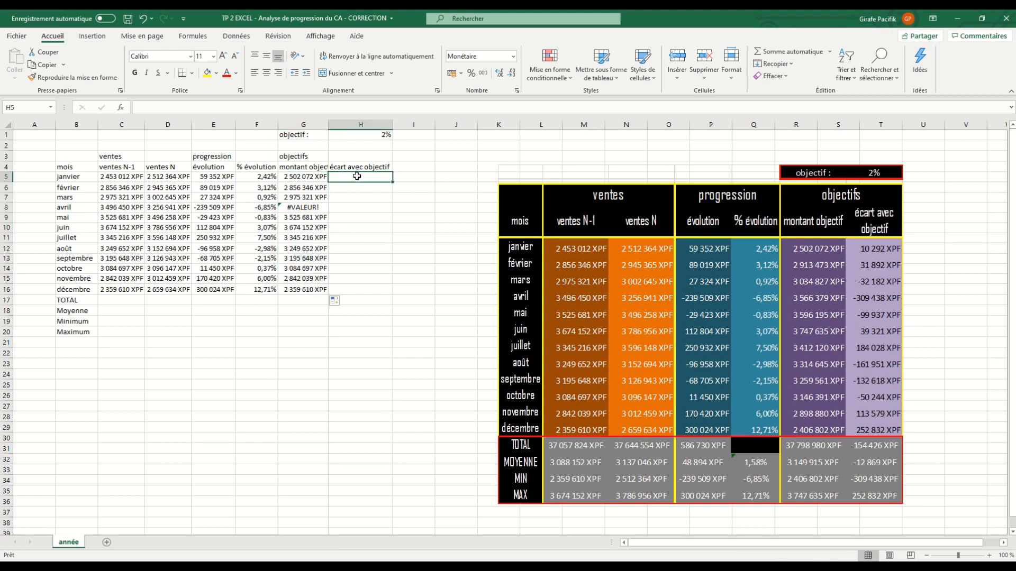
type("=")
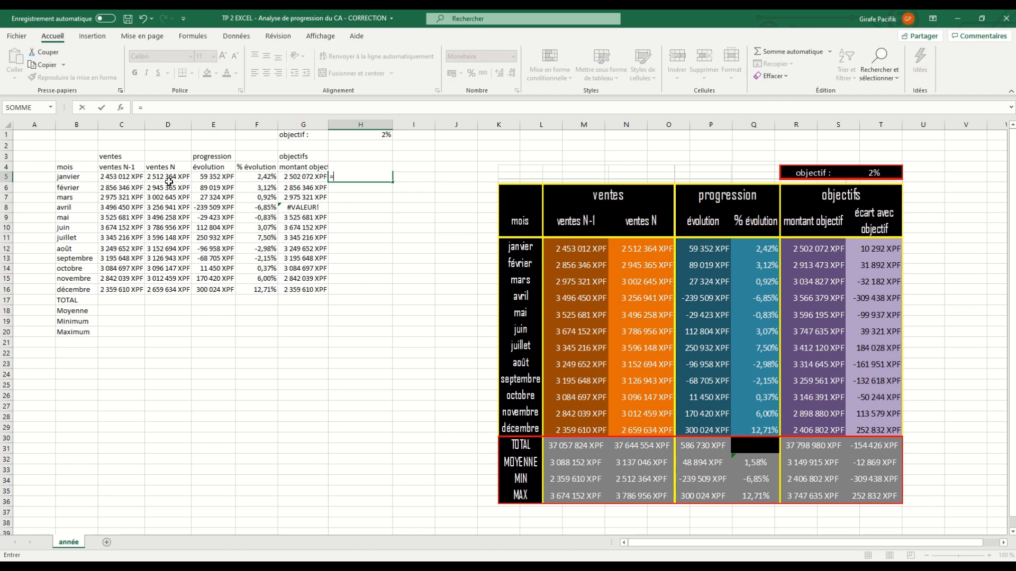
left_click(167, 177)
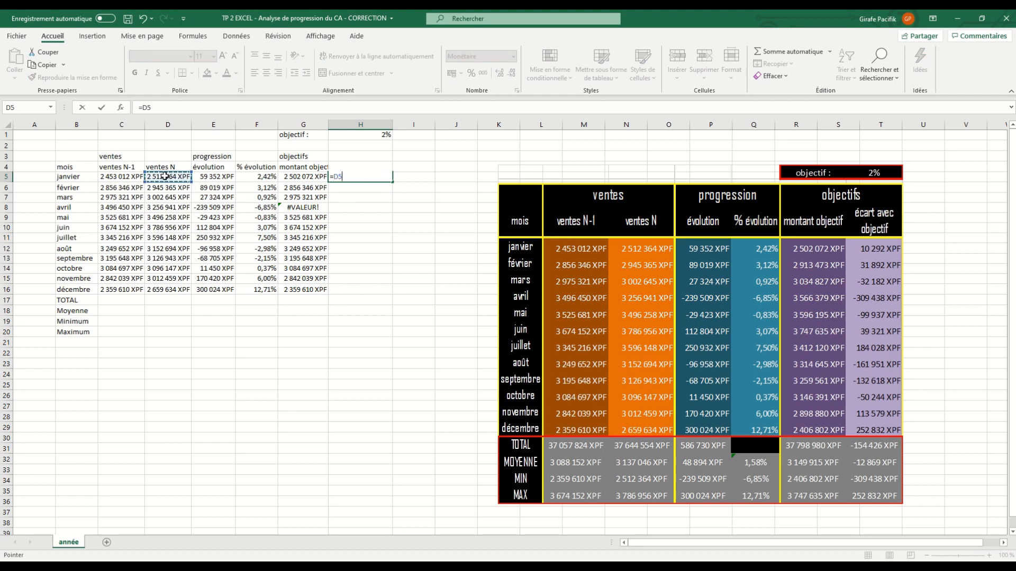
type("-")
left_click(296, 177)
key("Return")
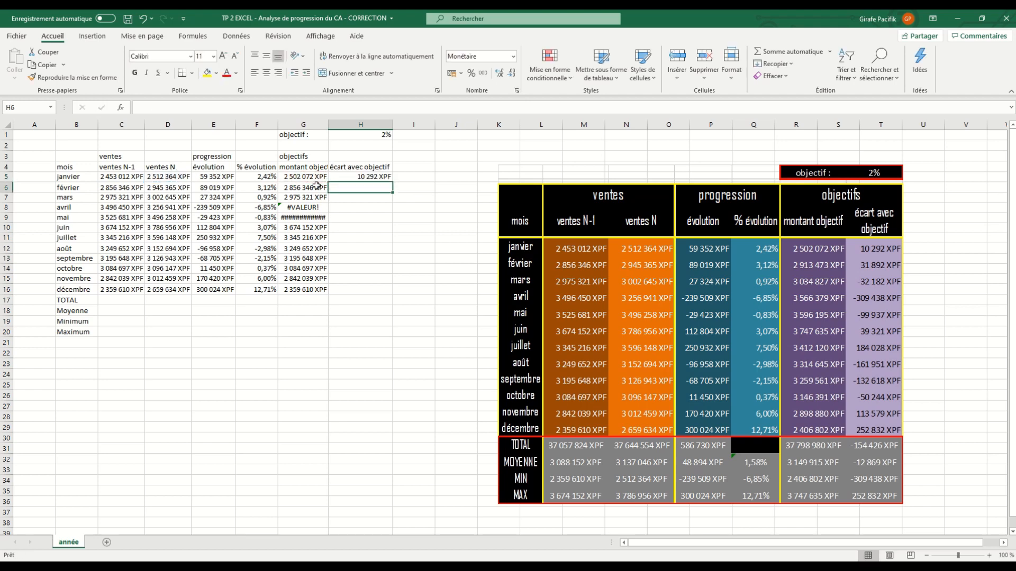
Copy the écart avec objectif formula from H5 down to H16 and auto-fit column G to its contents.
left_click(391, 179)
left_click_drag(393, 181, 394, 295)
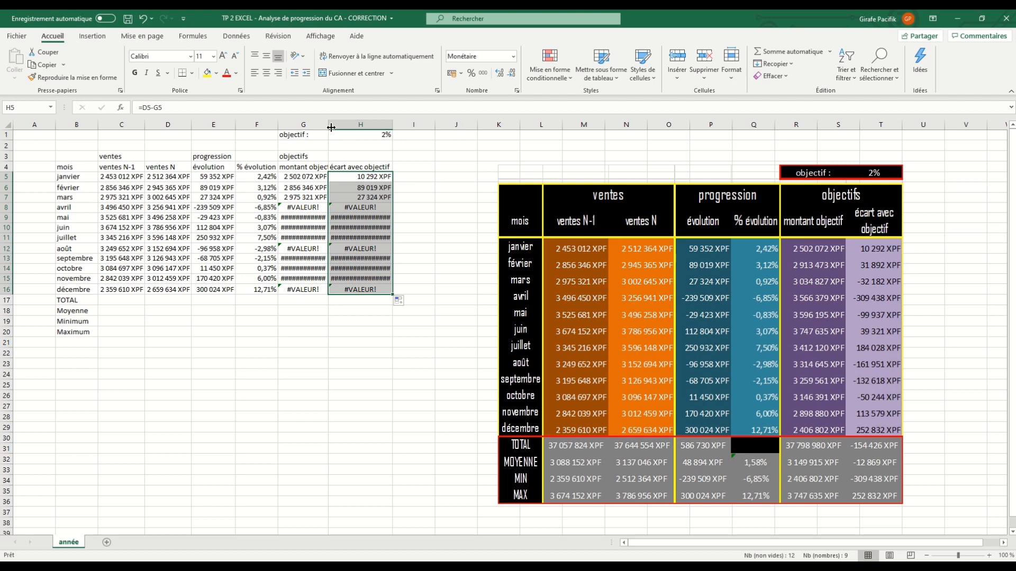
double_click(328, 125)
left_click(330, 125)
Examine the copied montant objectif formulas in column G and the column H cells they refer to.
left_click(349, 199)
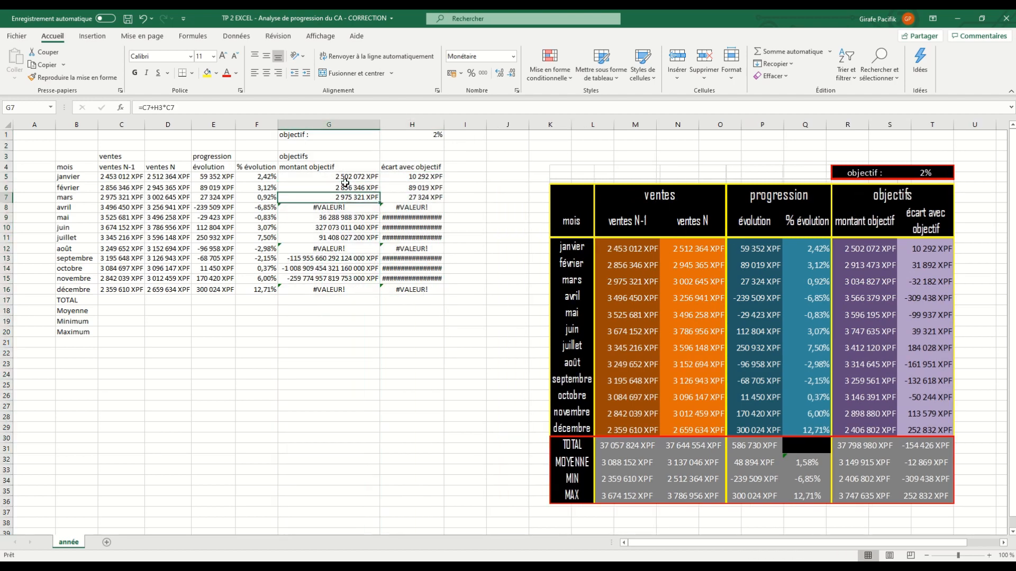
left_click(343, 179)
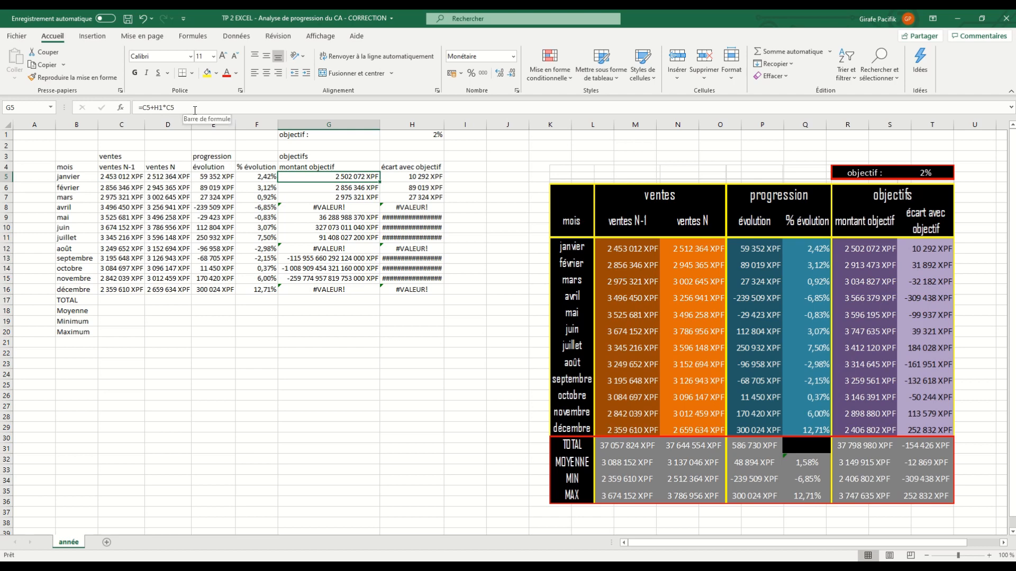
key("Down")
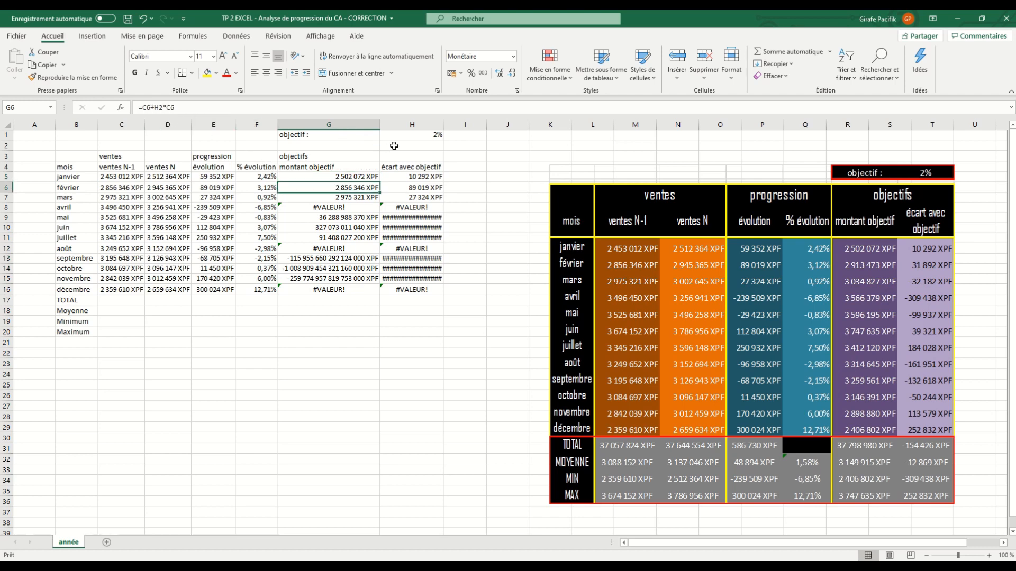
left_click(394, 145)
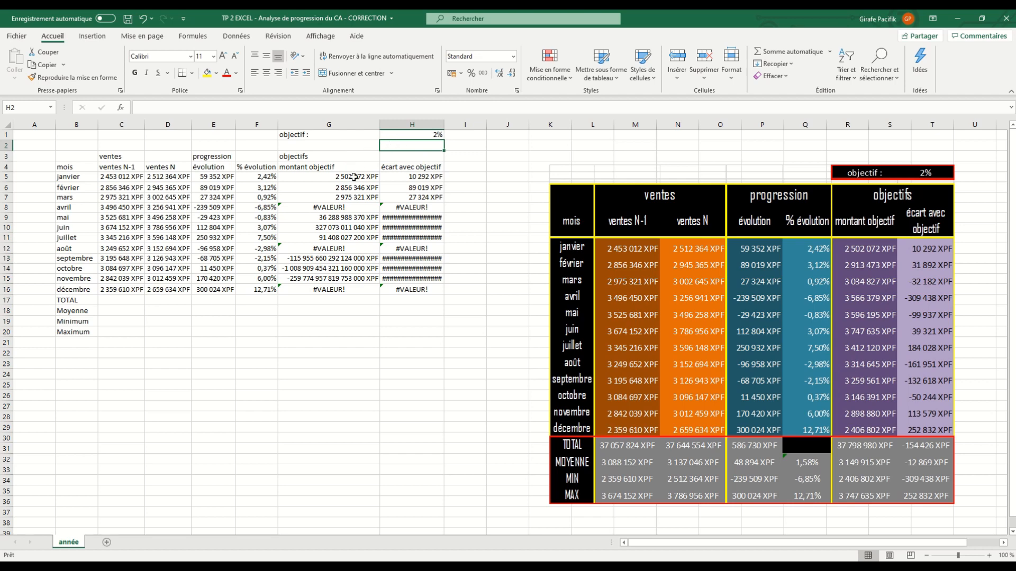
left_click(349, 195)
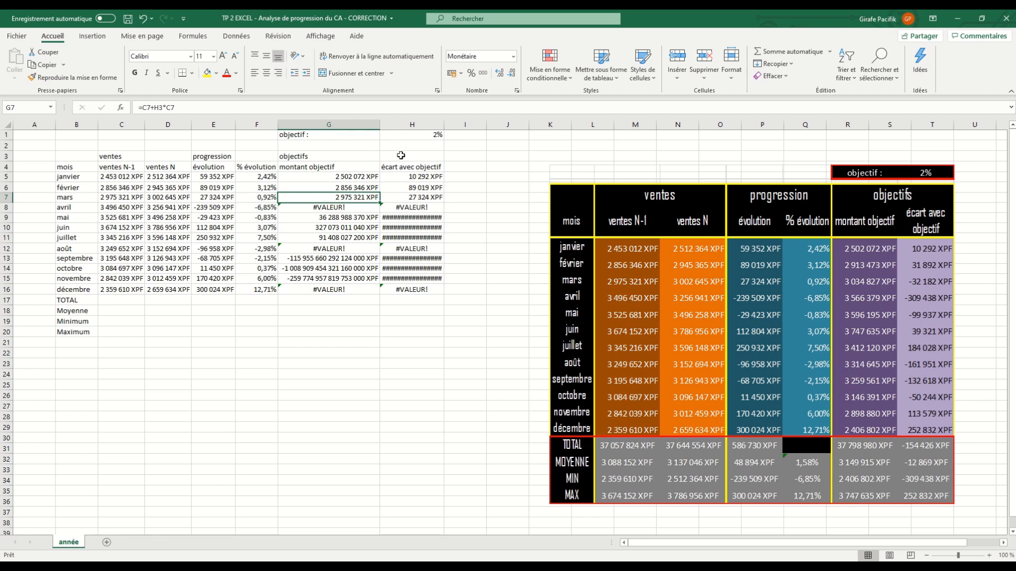
mouse_move(365, 188)
left_mouse_down()
mouse_move(363, 197)
mouse_move(360, 189)
left_mouse_up()
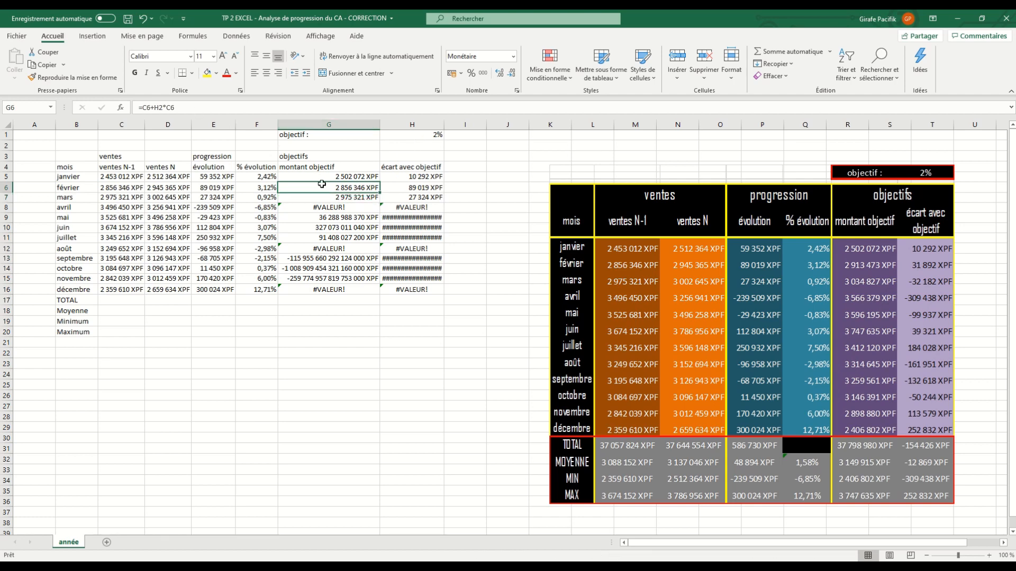
left_click_drag(321, 192, 309, 201)
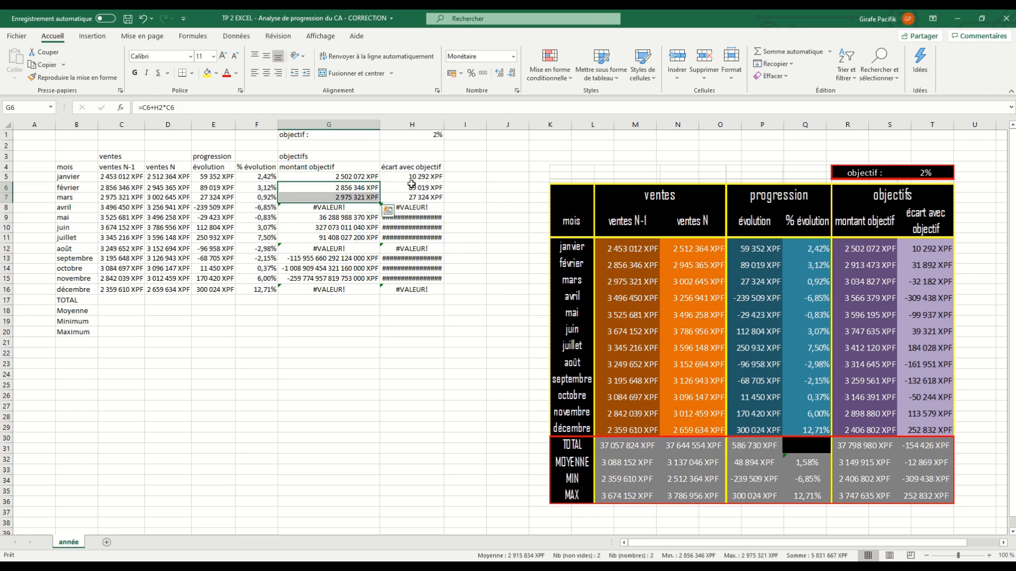
left_click(366, 207)
left_click(402, 168)
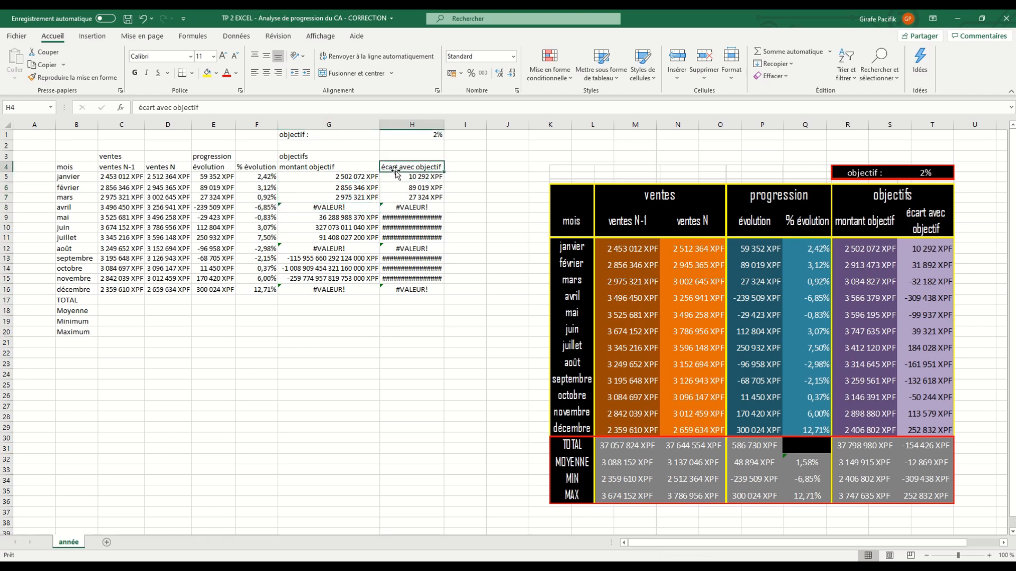
left_click(339, 219)
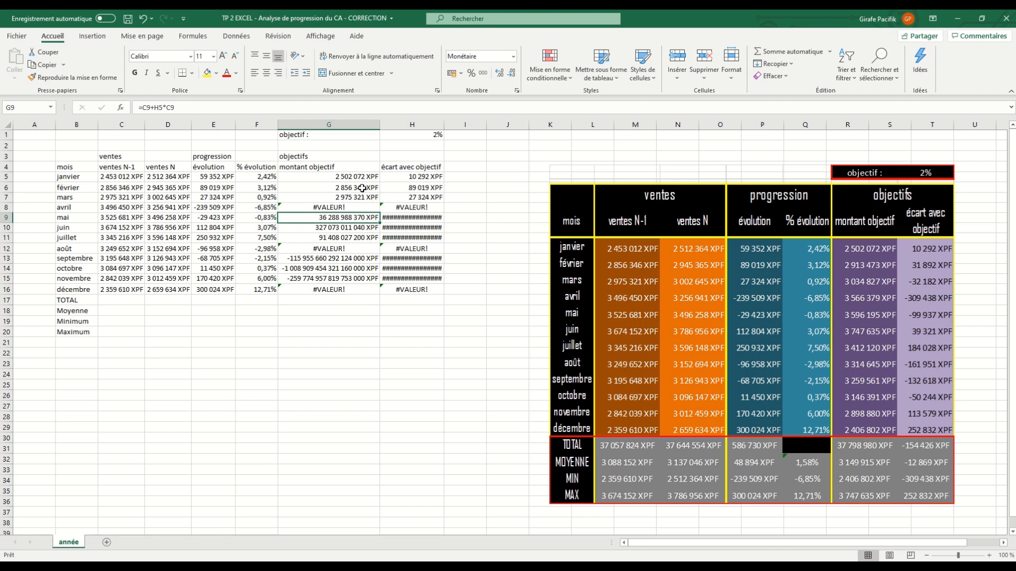
left_click_drag(362, 188, 354, 285)
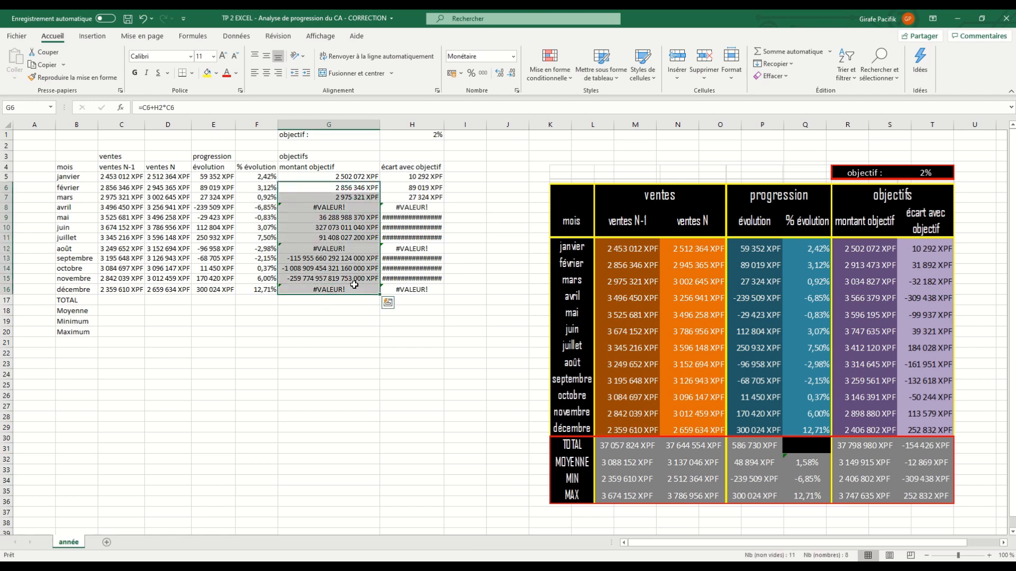
key("Delete")
left_click(356, 177)
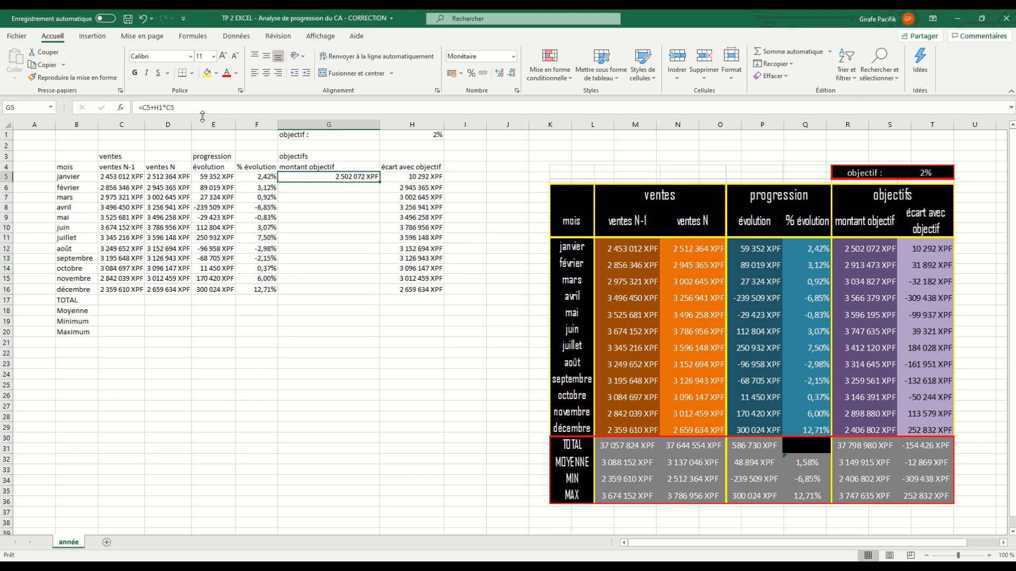
left_click(312, 190)
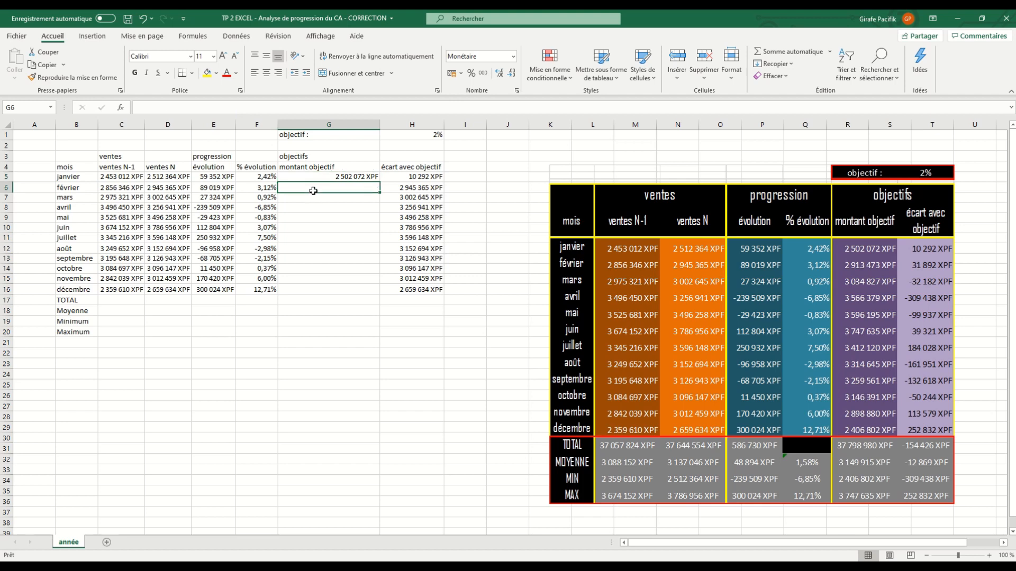
left_click(334, 178)
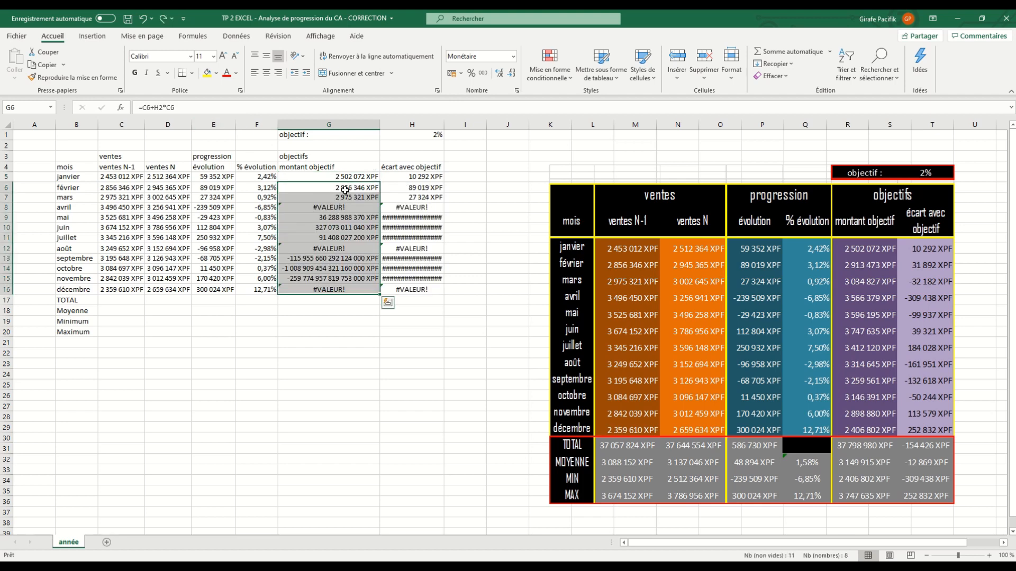
double_click(345, 188)
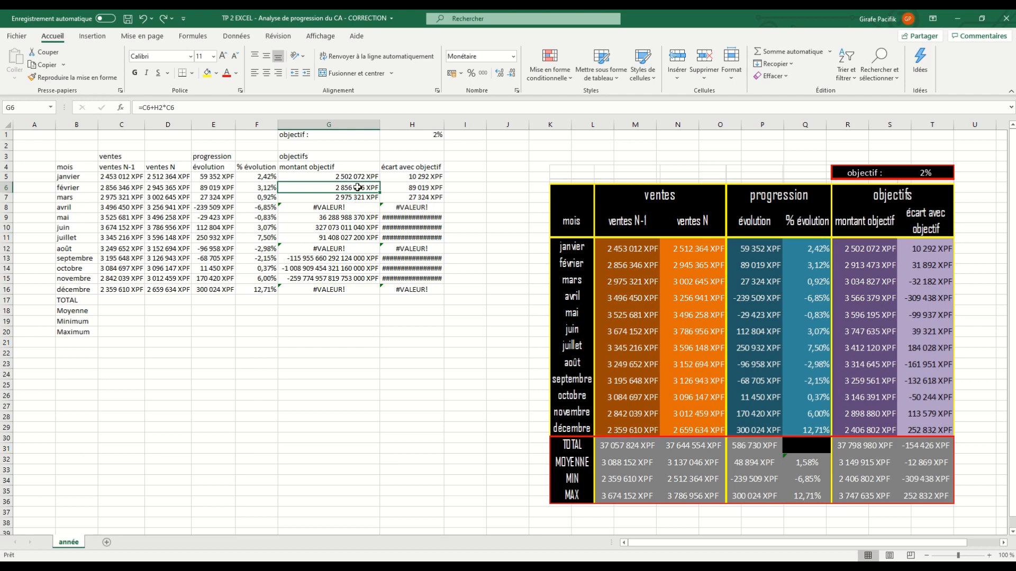
Clear the copied formulas from G6:G16 and make the objectif reference in G5 absolute, as =C5+$H$1*C5.
left_click_drag(352, 189, 359, 285)
key("Delete")
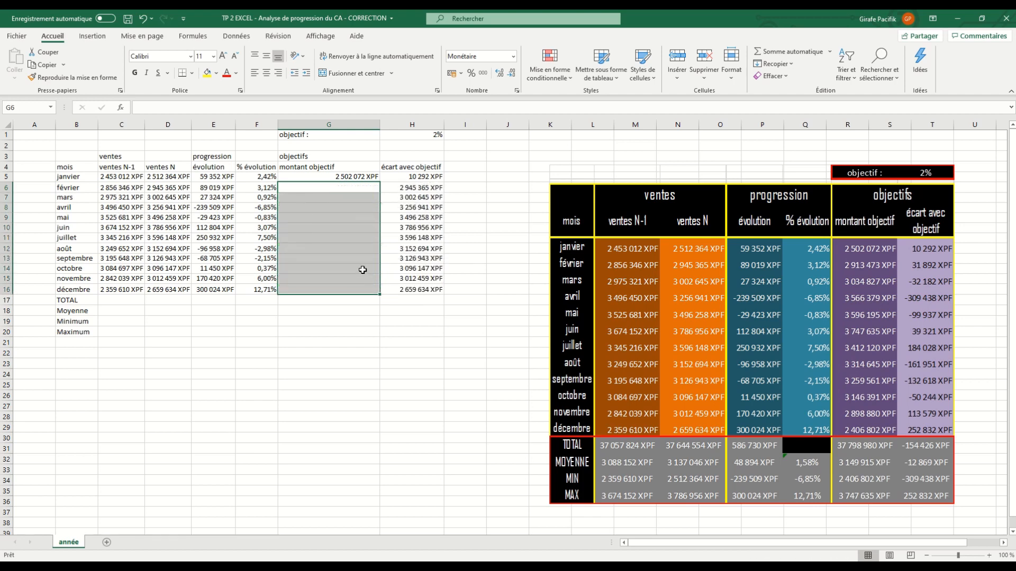
left_click(356, 177)
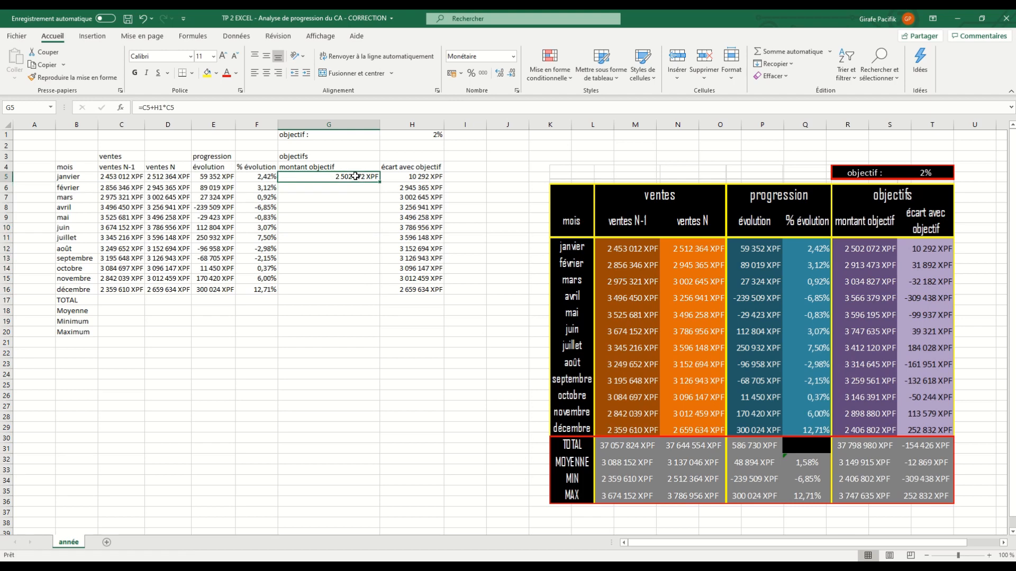
left_click(163, 108)
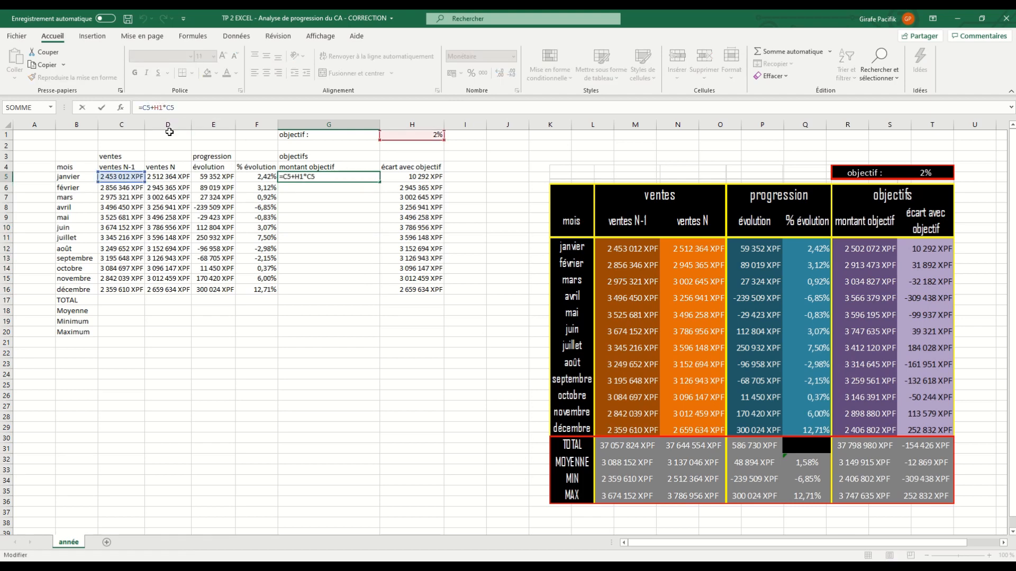
type("$")
left_click(156, 107)
type("$")
key("Return")
left_click(365, 178)
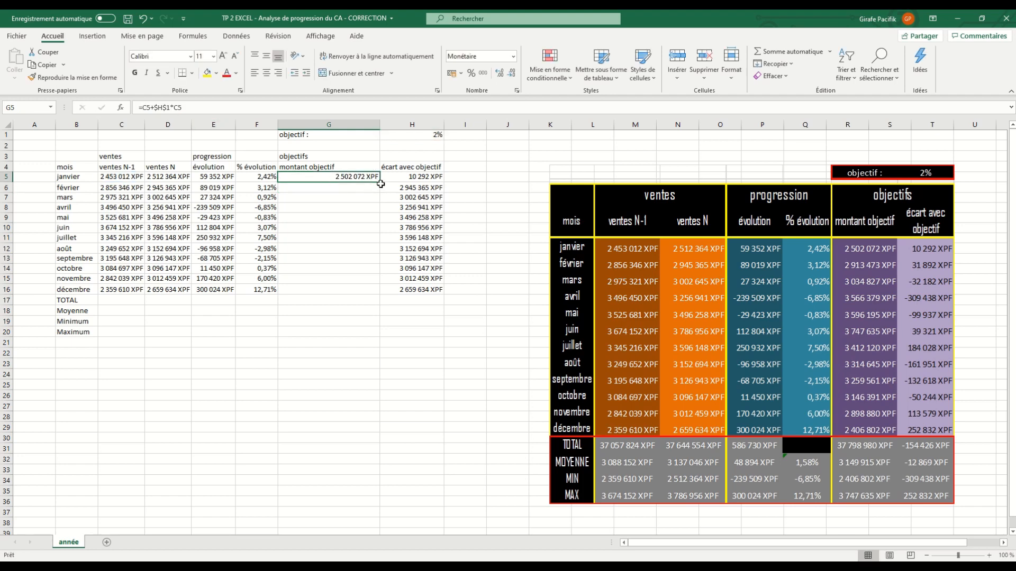
Copy the G5 formula down to G16 to inspect the copied references, and undo the copy.
left_click_drag(380, 184, 373, 291)
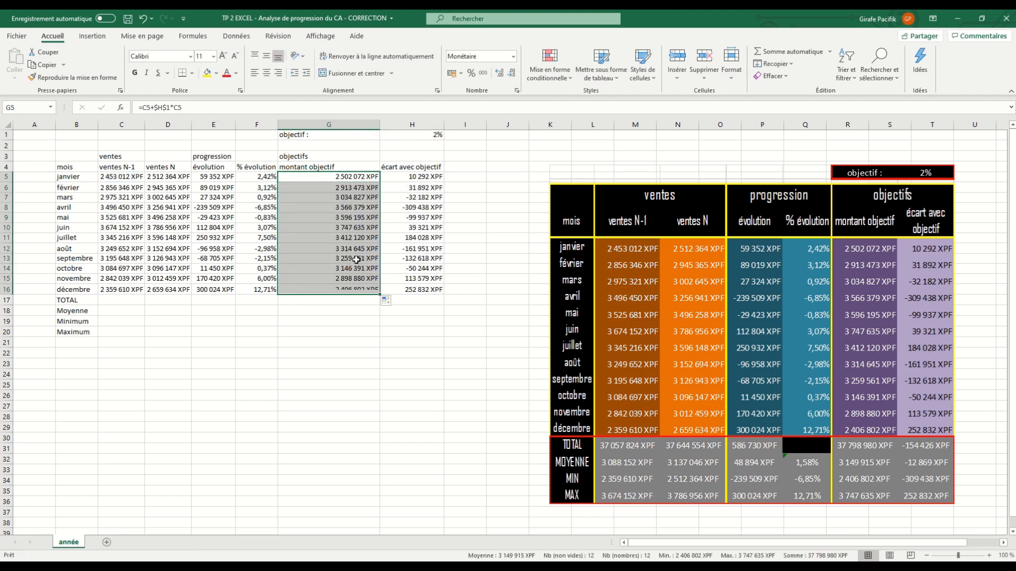
left_click(349, 238)
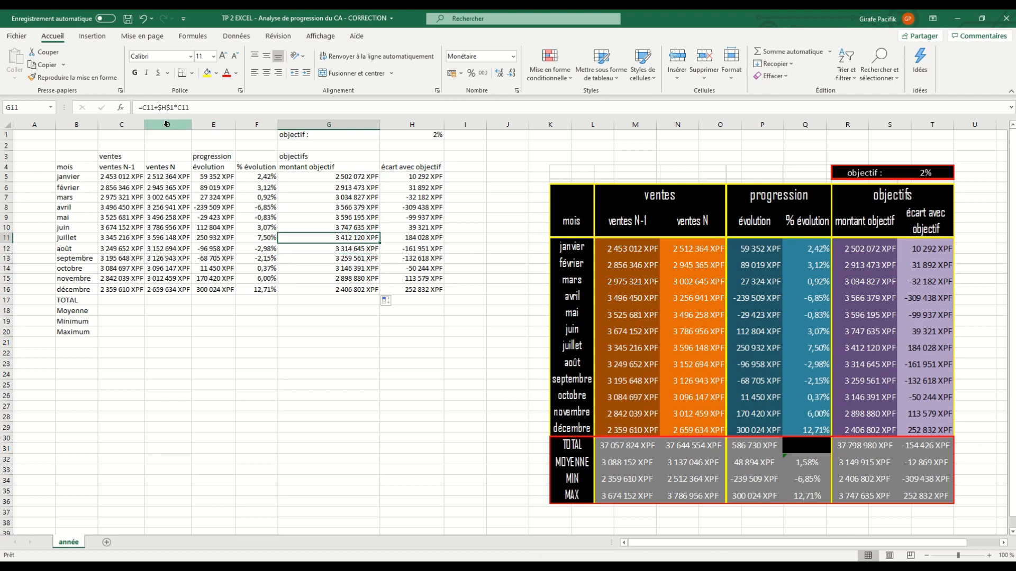
key("Up")
key("Up")
key("Up")
key("Up")
key("Up")
key("Up")
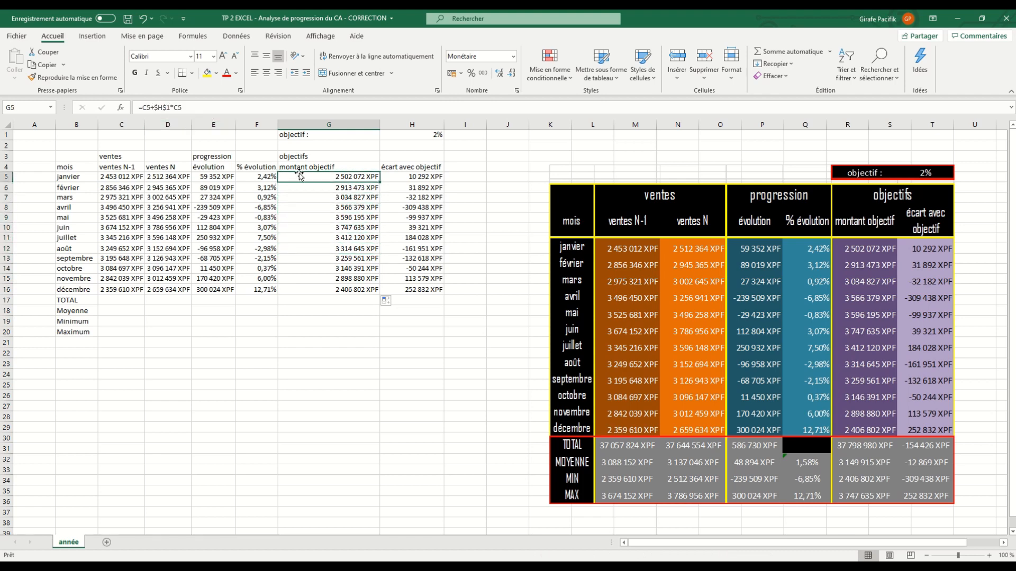
key("ctrl+z")
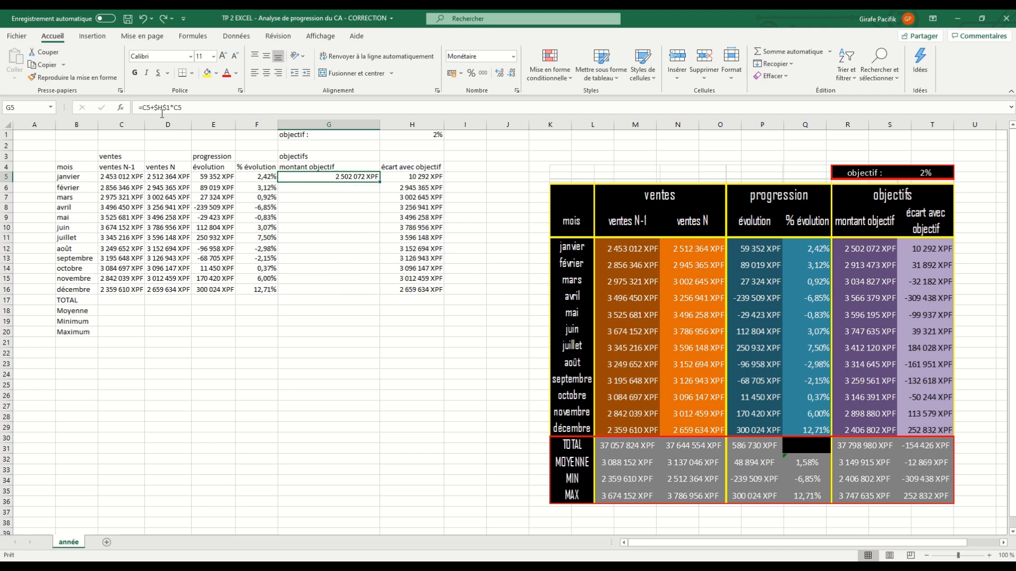
Lock only the row of the objectif reference in G5, as =C5+H$1*C5, and copy the formula down to G16.
left_click(161, 108)
key("BackSpace")
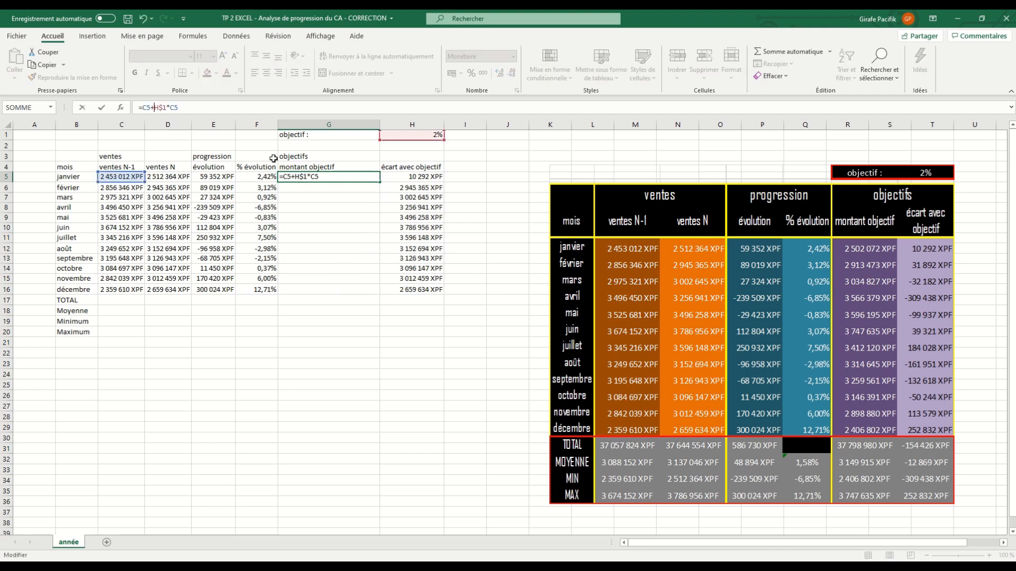
key("ctrl+Return")
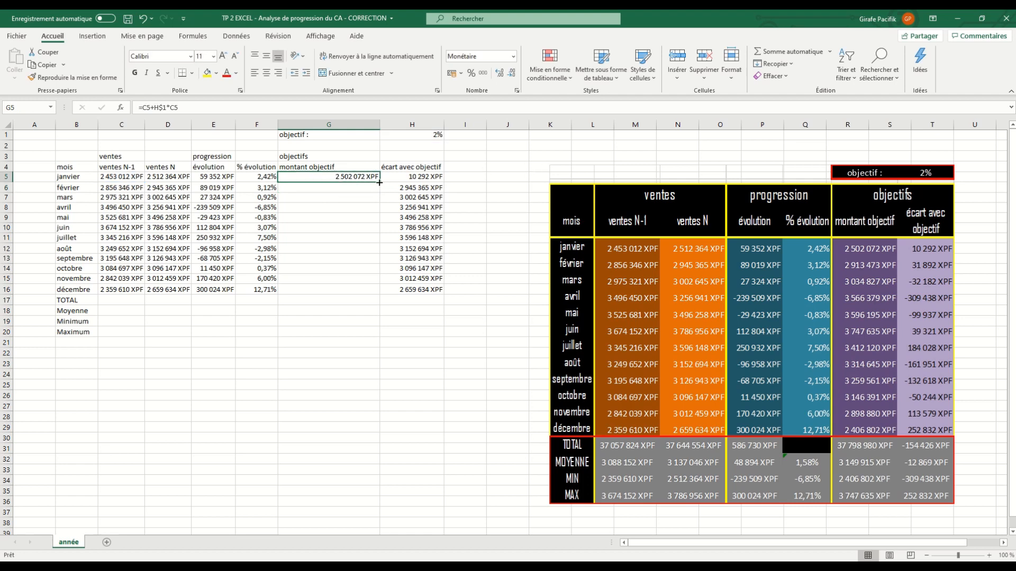
left_click_drag(379, 182, 369, 290)
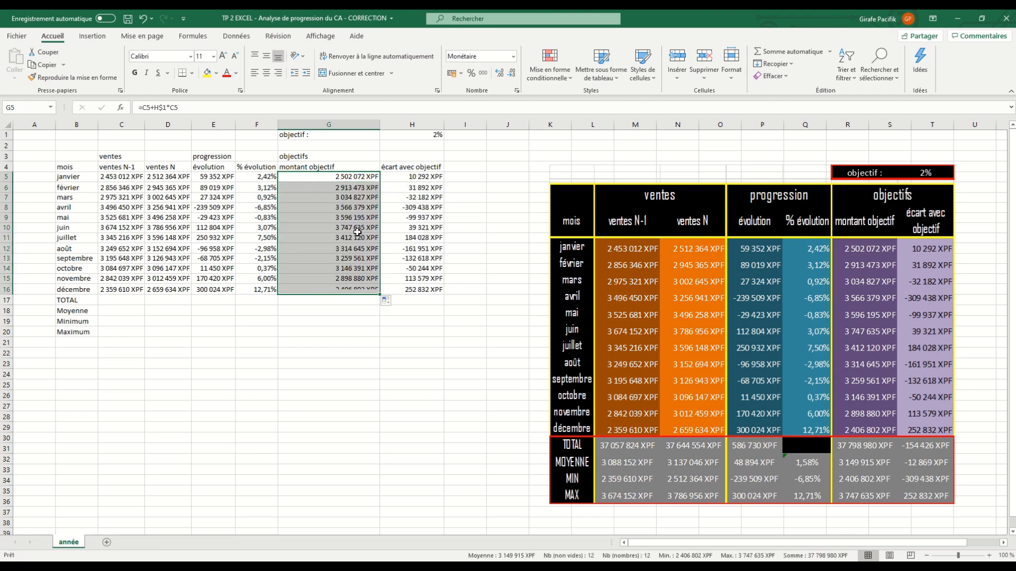
Examine the copied montant objectif formulas from G10 down to G16 and their reference to the objectif cell.
left_click(357, 230)
key("Down")
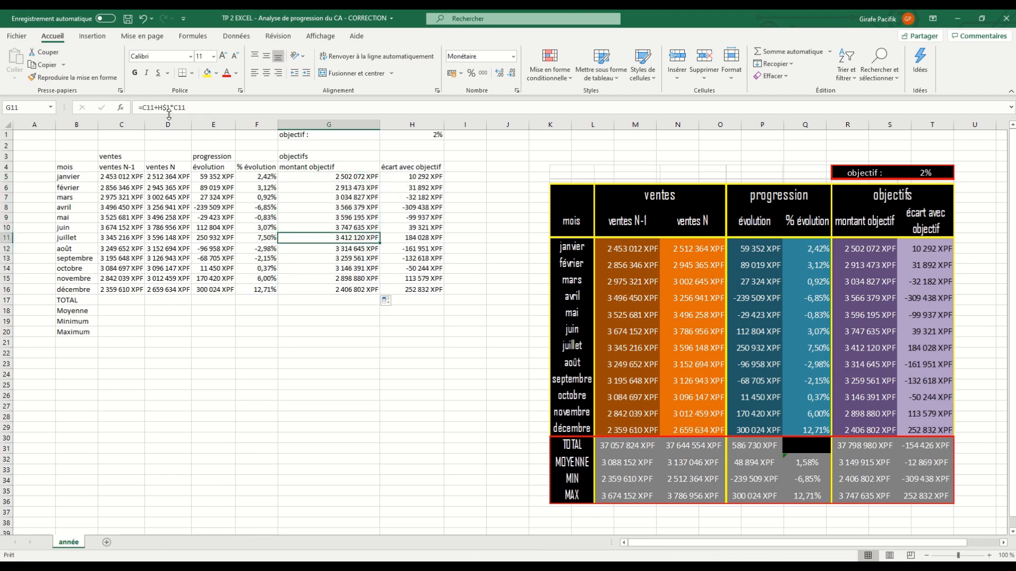
key("Down")
key("Down")
key("Down")
key("Down")
key("Down")
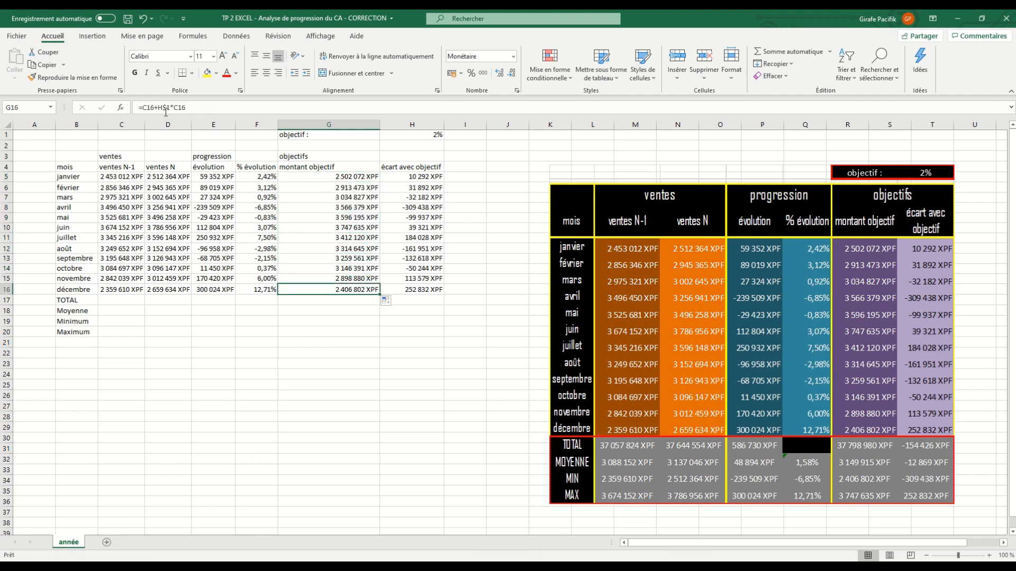
Clear G6:G16 and re-enter the objectif reference in G5, cycling through its locking modes and ending on =C5+H$1*C5.
left_click_drag(365, 187, 365, 289)
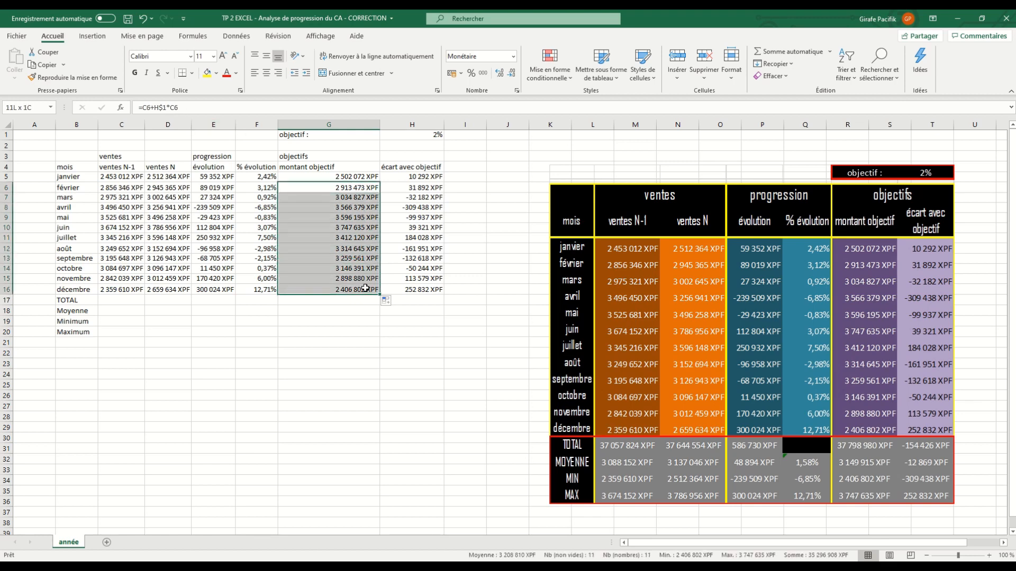
key("Delete")
left_click(333, 177)
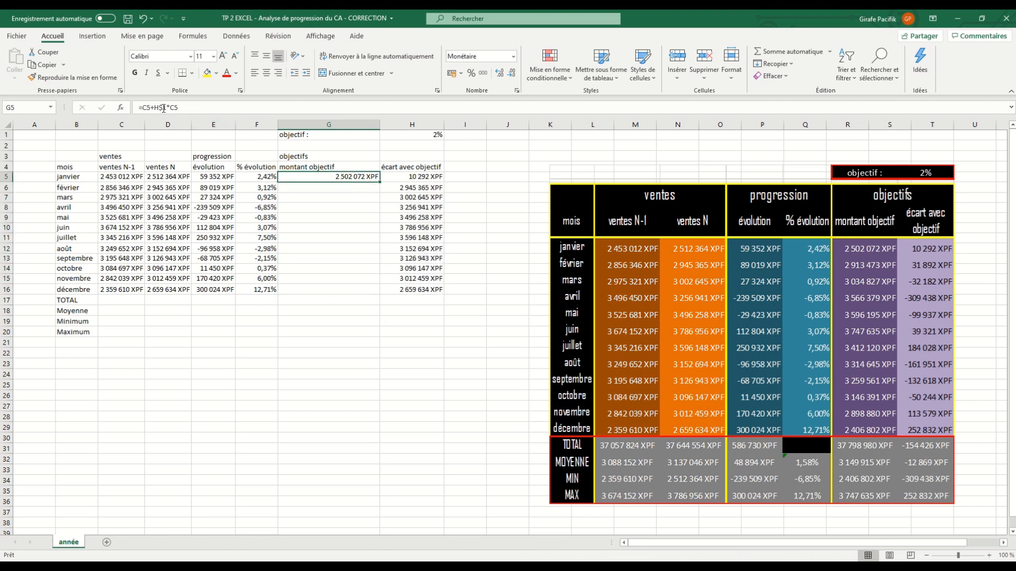
left_click(165, 108)
key("BackSpace")
key("BackSpace")
key("BackSpace")
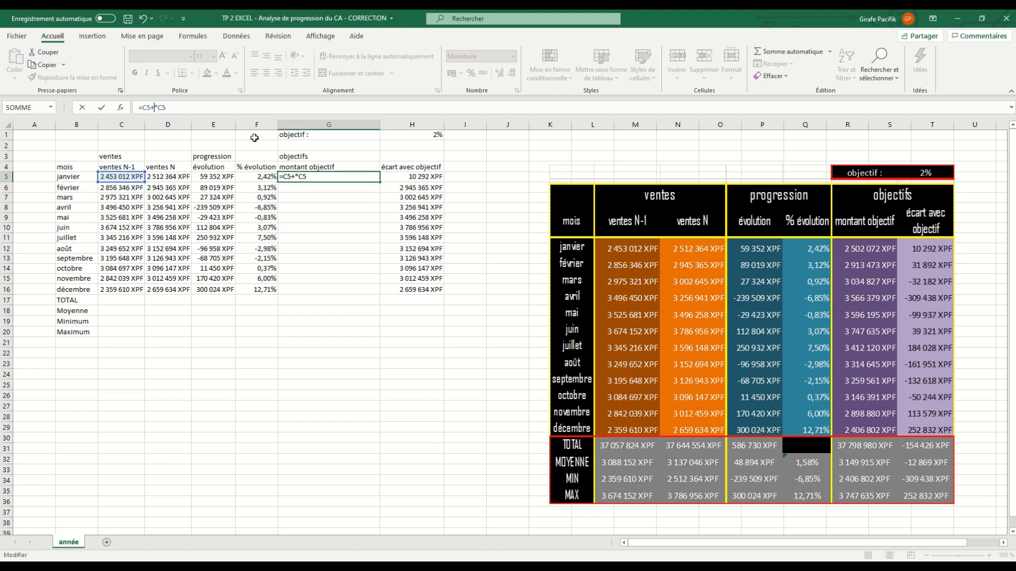
left_click(429, 138)
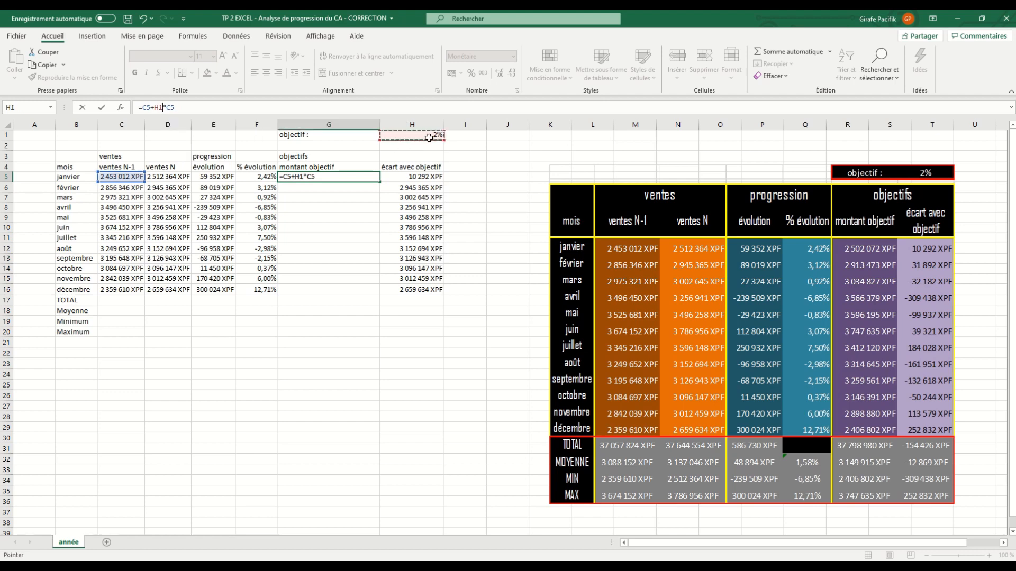
key("F4")
key("F4")
key("F4")
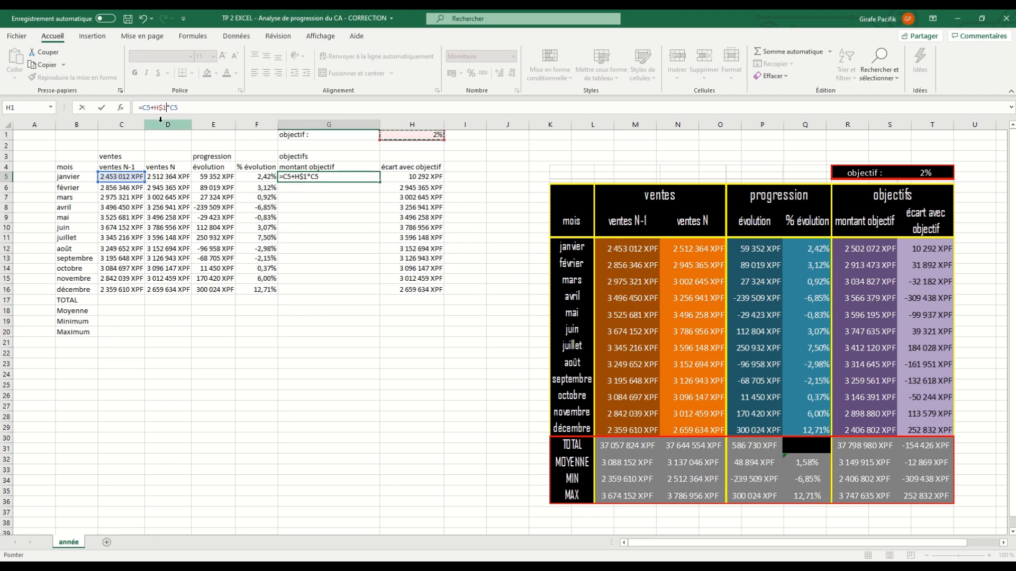
key("F4")
key("F4")
key("F4")
key("F4")
key("F4")
key("F4")
key("F4")
key("F4")
key("F4")
key("F4")
key("F4")
key("Return")
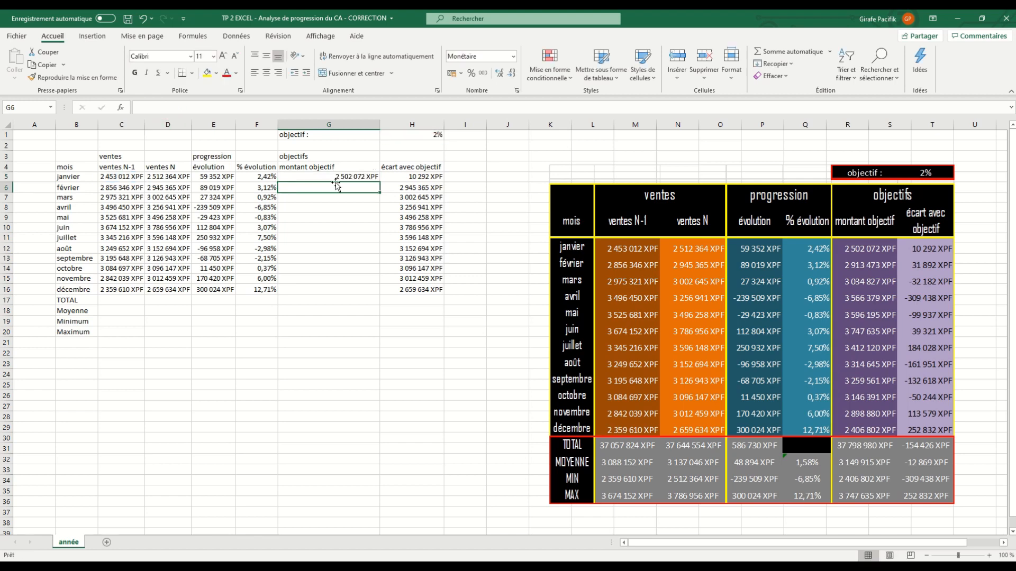
Copy the row-locked montant objectif formula from G5 down to G16.
left_click(309, 177)
left_click_drag(379, 181, 365, 290)
left_click(347, 218)
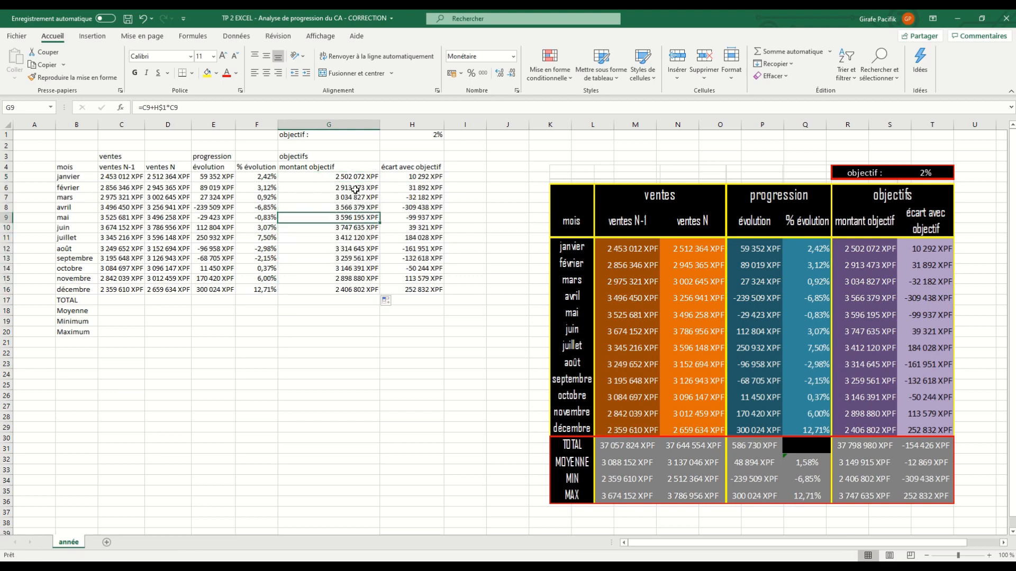
Narrow column G and check the objectif reference in the G5 and G6 formulas.
left_click_drag(380, 127, 351, 128)
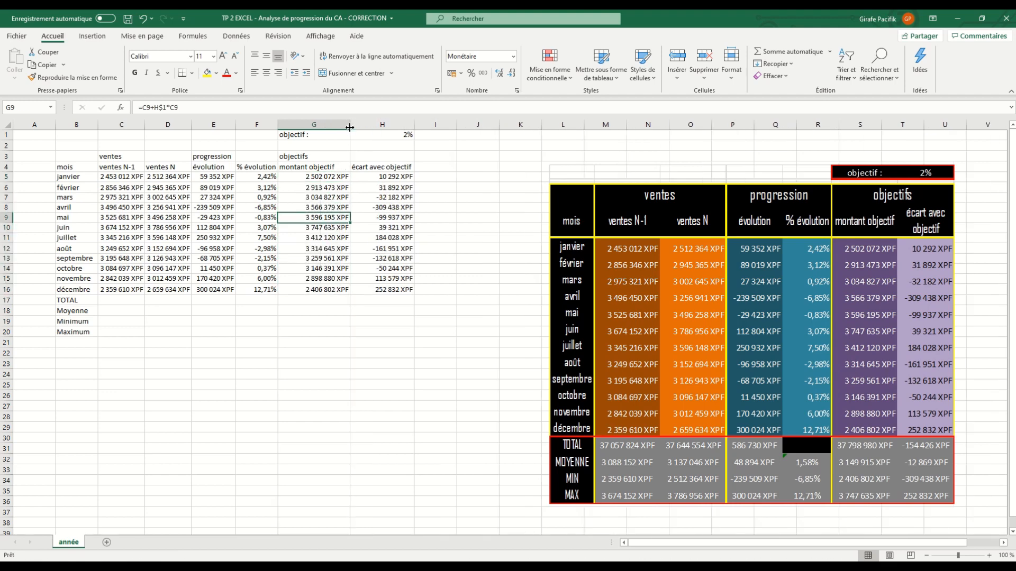
left_click(323, 177)
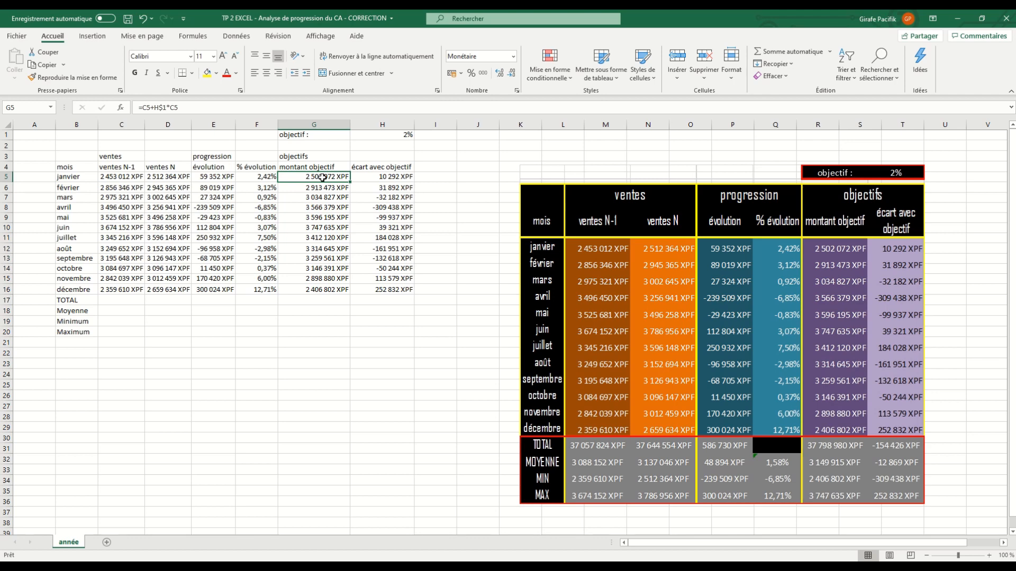
double_click(320, 188)
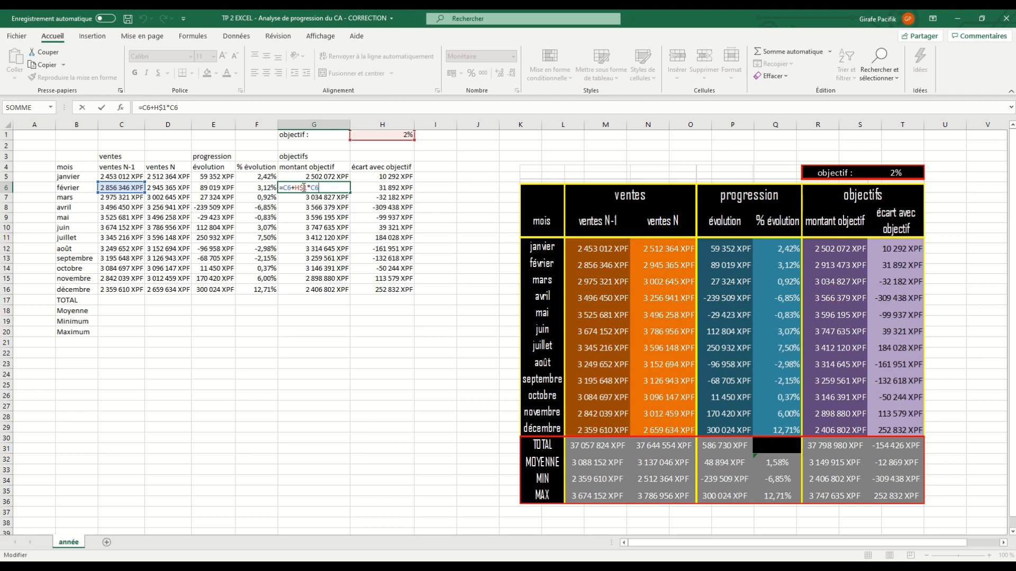
key("Return")
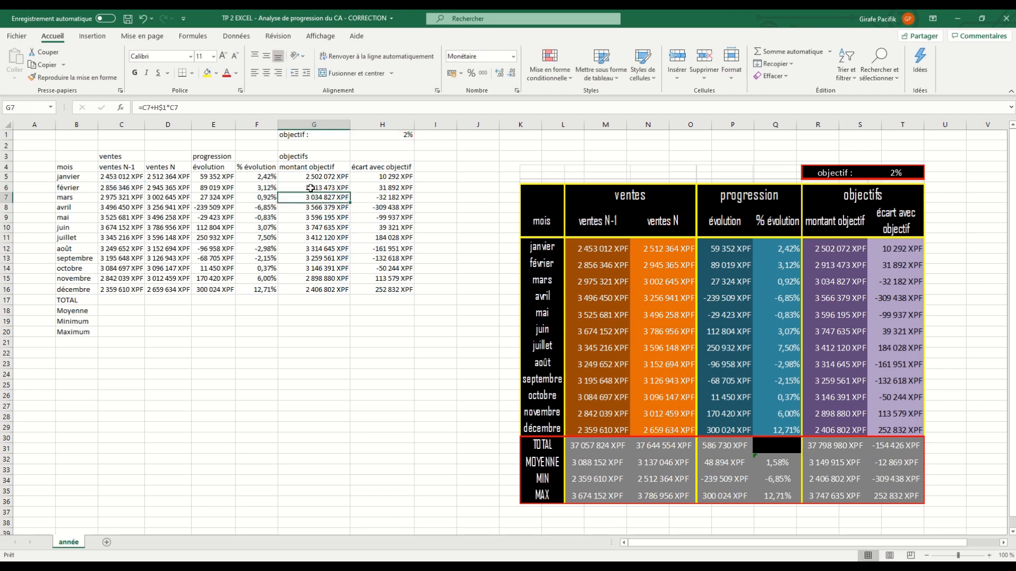
Clear all the montant objectif formulas from G5:G16.
left_click_drag(324, 178, 336, 289)
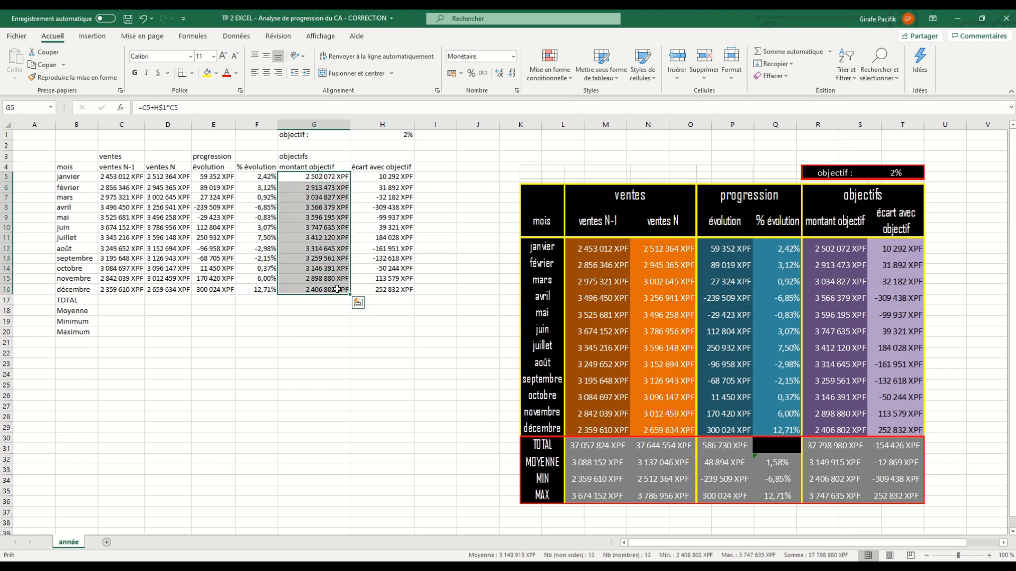
key("Delete")
left_click(382, 228)
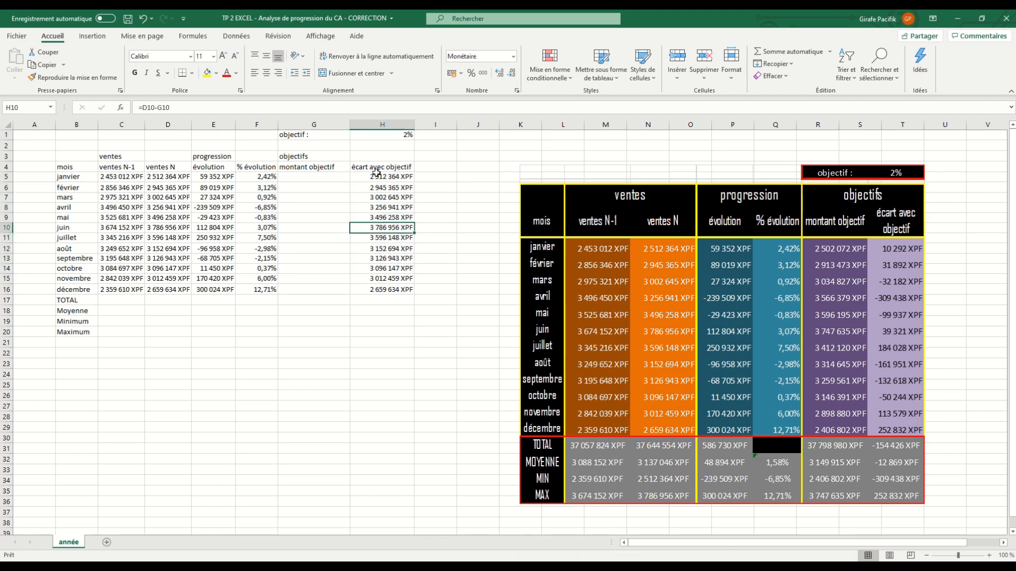
Assign the name objectif to cell H1, which holds the target percentage.
left_click(365, 136)
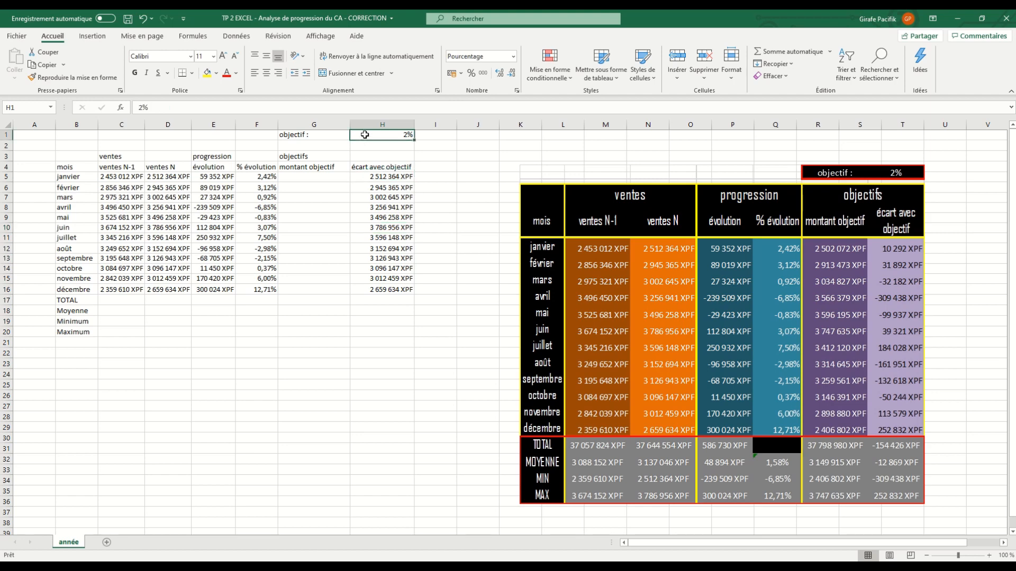
left_click(22, 107)
key("Return")
Enter the January montant objectif formula in G5 using the named cell, as =C5+objectif*C5.
left_click(314, 177)
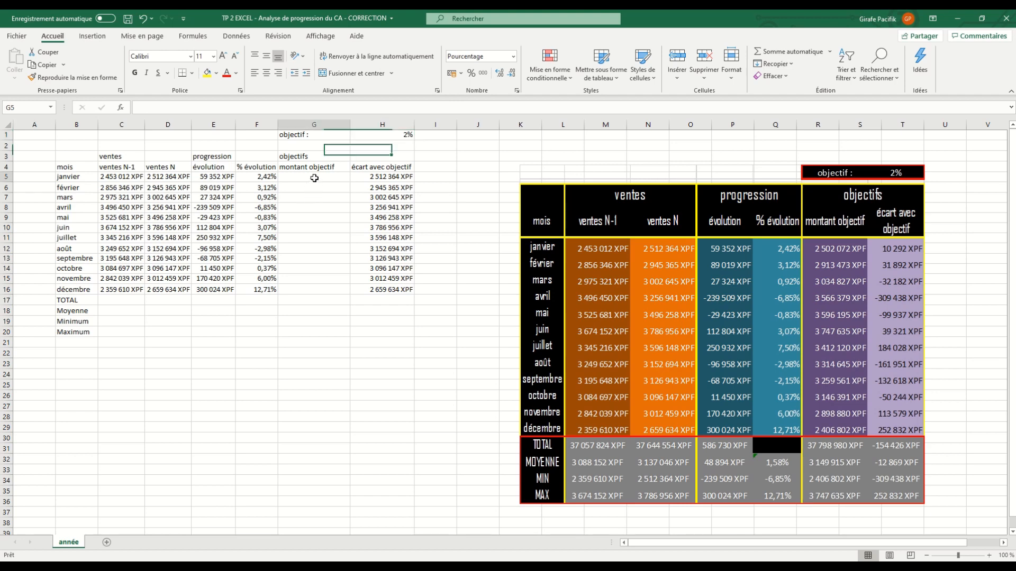
type("=")
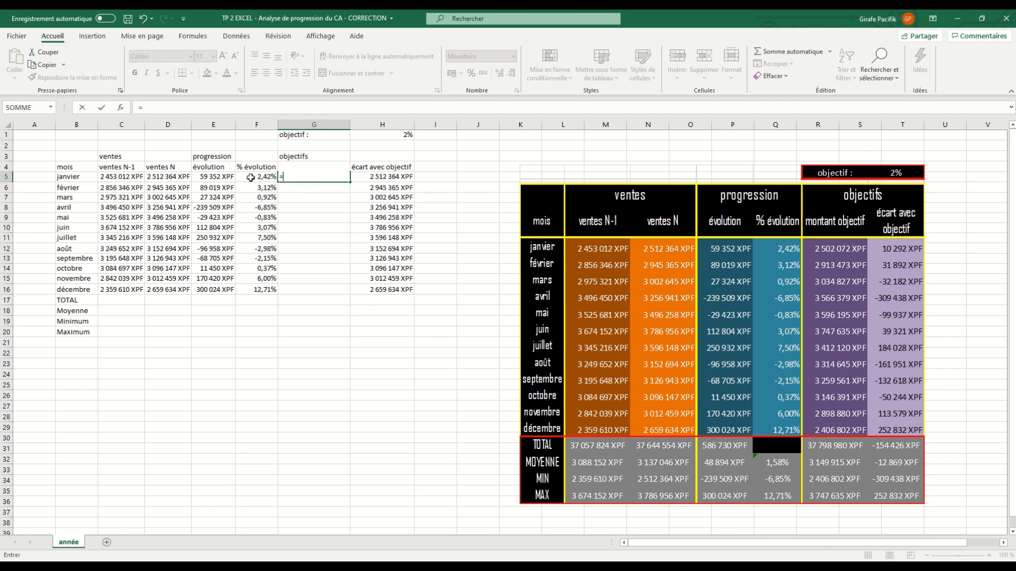
left_click(123, 177)
type("+")
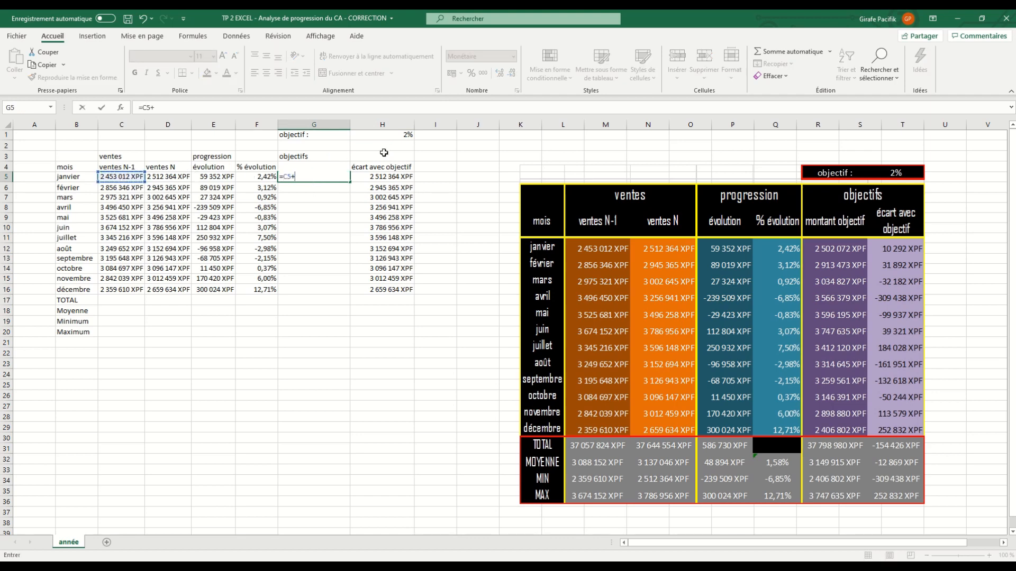
left_click(389, 137)
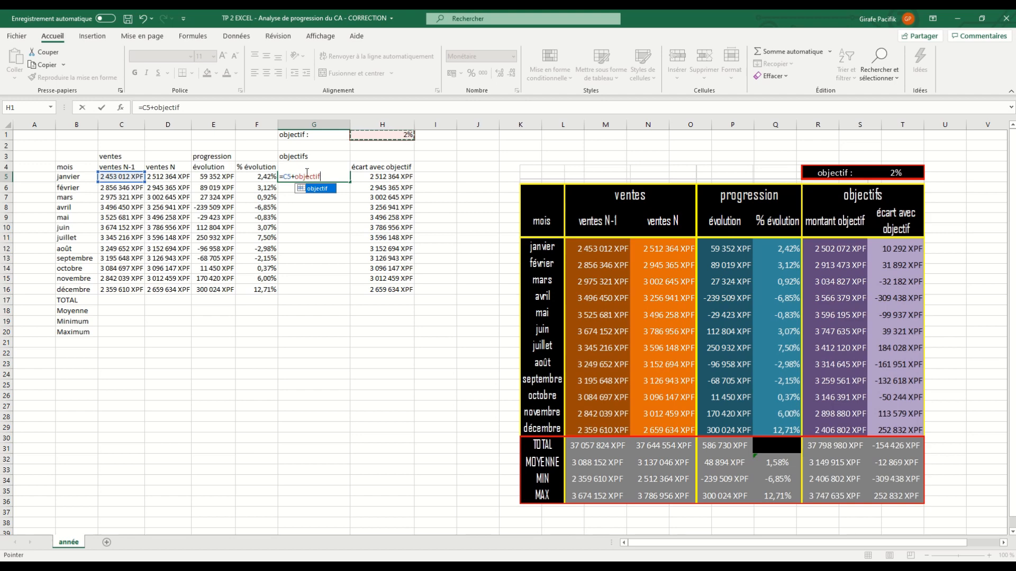
type("*")
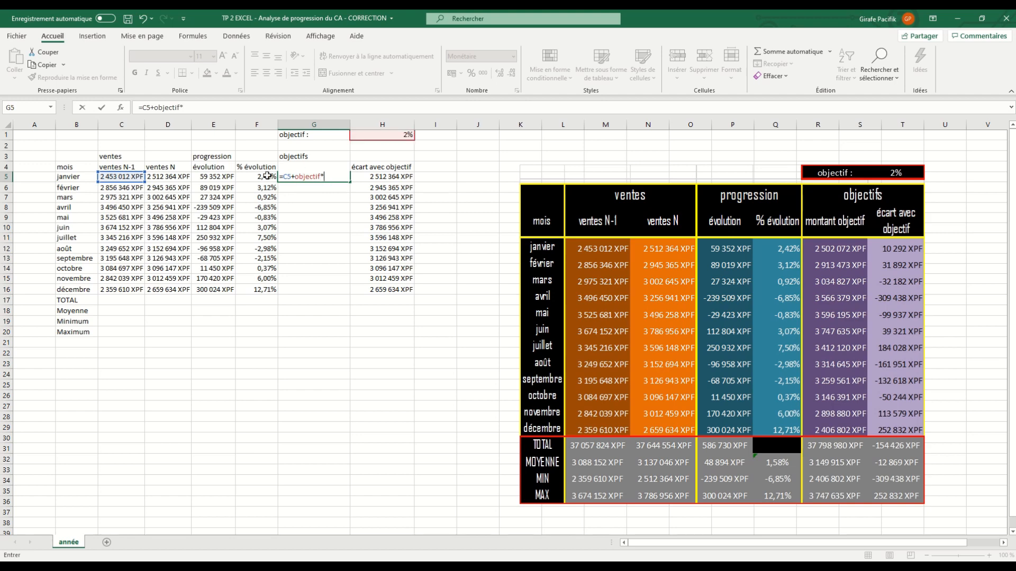
left_click(129, 176)
key("Return")
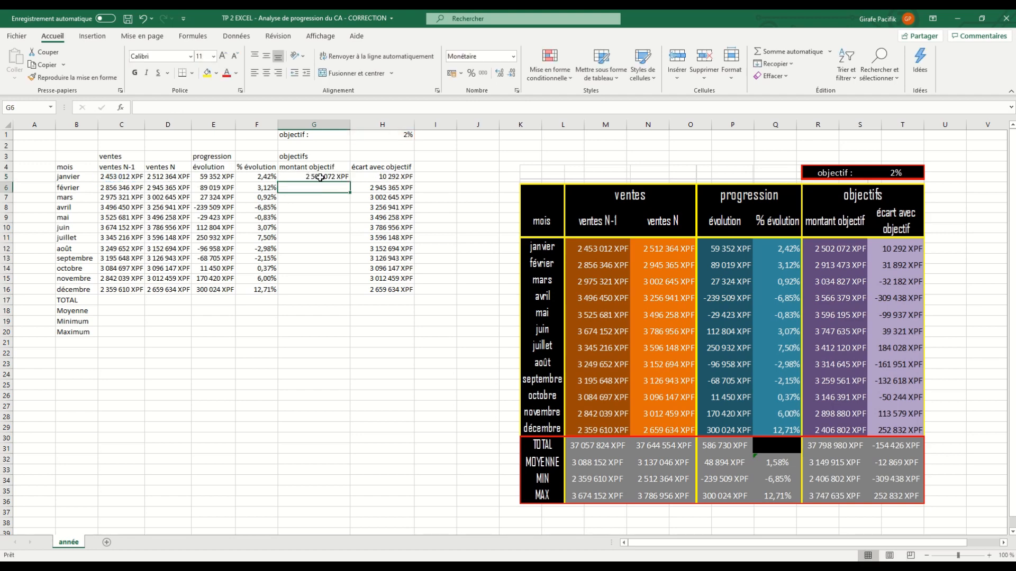
Inspect the named reference in the G5 formula and copy the formula down to G16.
left_click(318, 178)
left_click(169, 108)
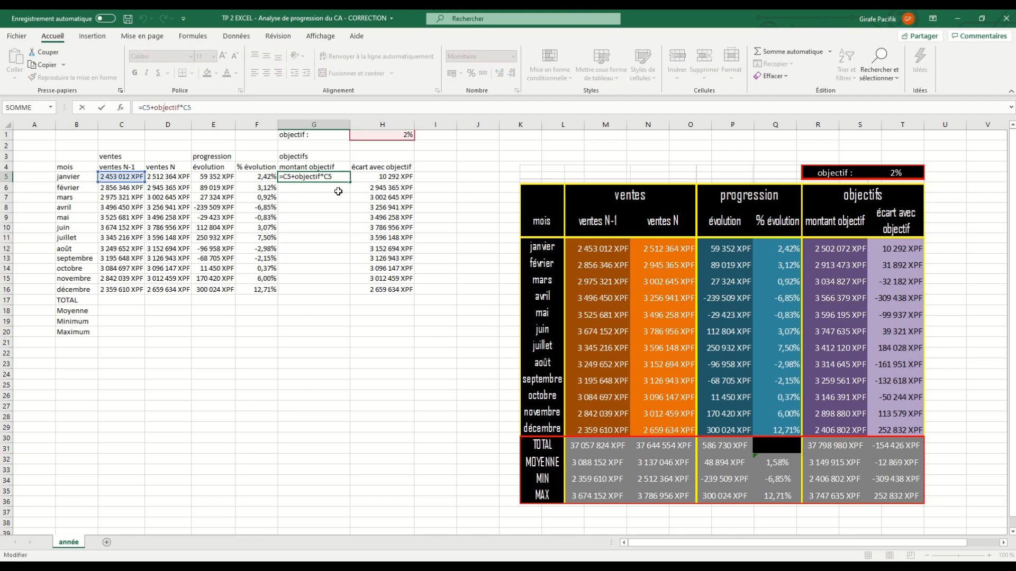
key("Escape")
left_click_drag(350, 182, 333, 293)
Examine the copied formulas throughout G5:G16 to compare their ventes N-1 references and the objectif name.
left_click(323, 226)
left_click(320, 238)
left_click(319, 269)
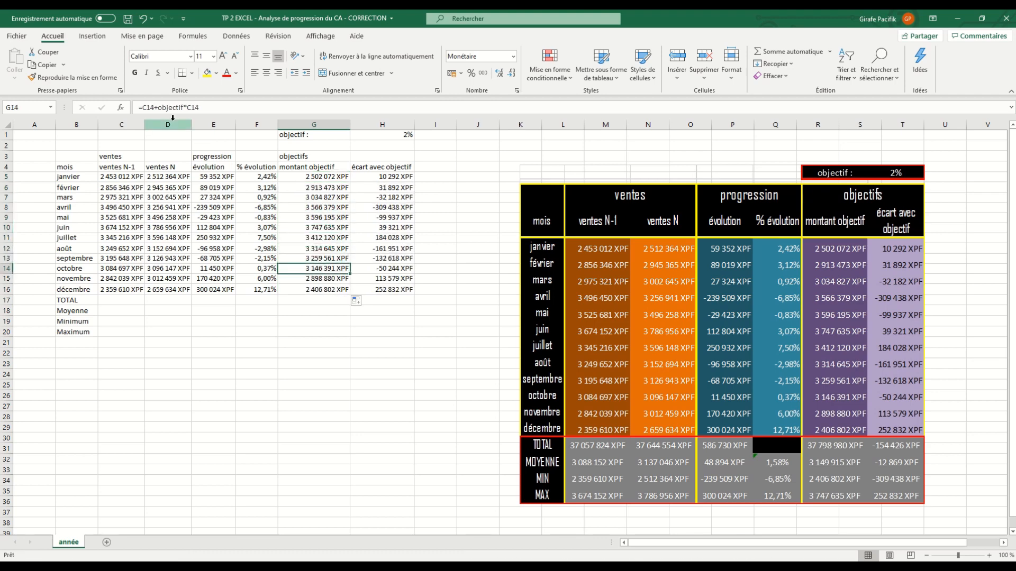
key("Down")
key("Down")
key("Down")
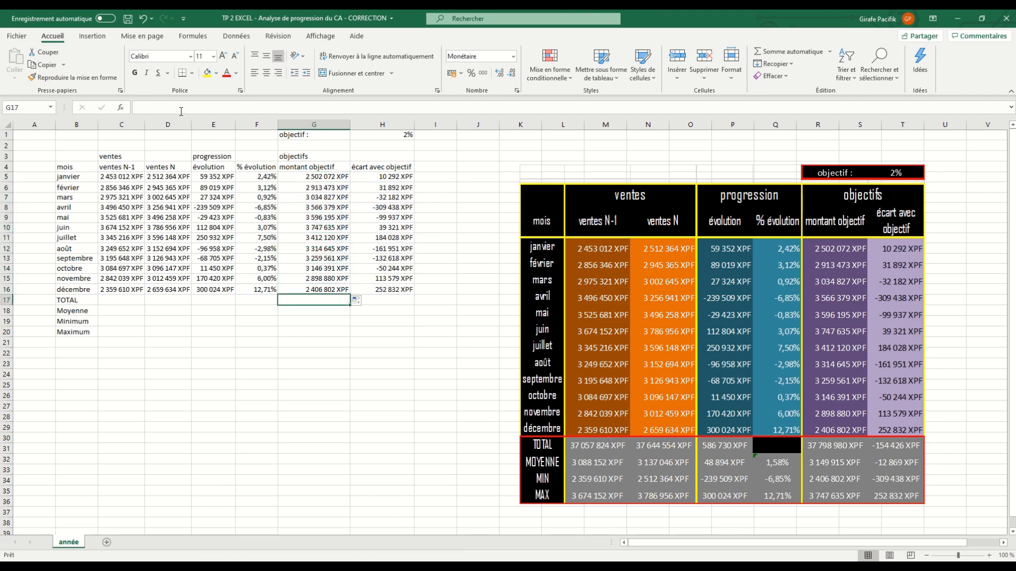
key("Up")
key("Up")
key("Up")
key("Up")
key("Up")
key("Up")
key("Up")
key("Up")
key("Up")
key("Up")
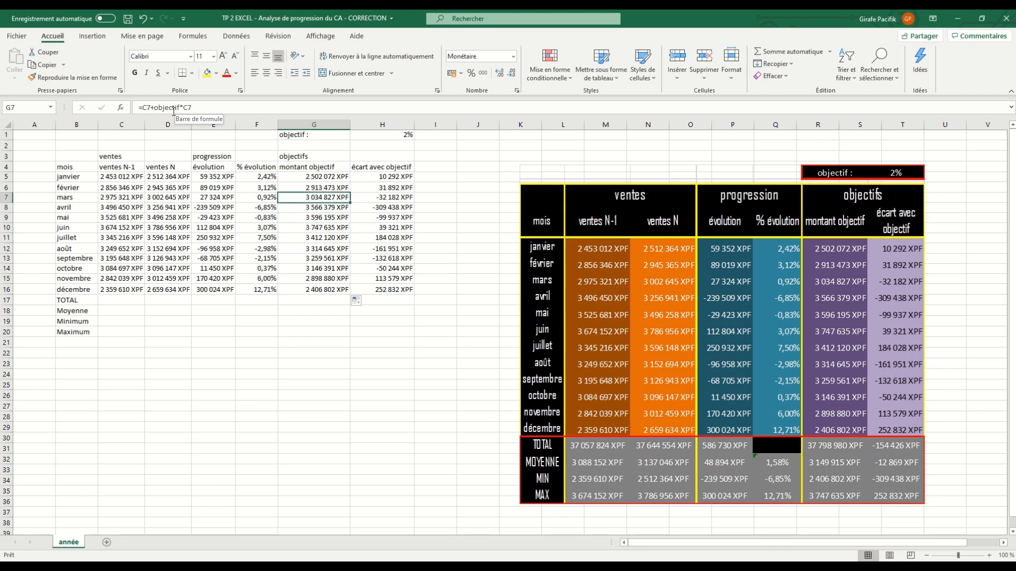
key("Up")
key("Up")
key("Up")
key("Down")
key("Down")
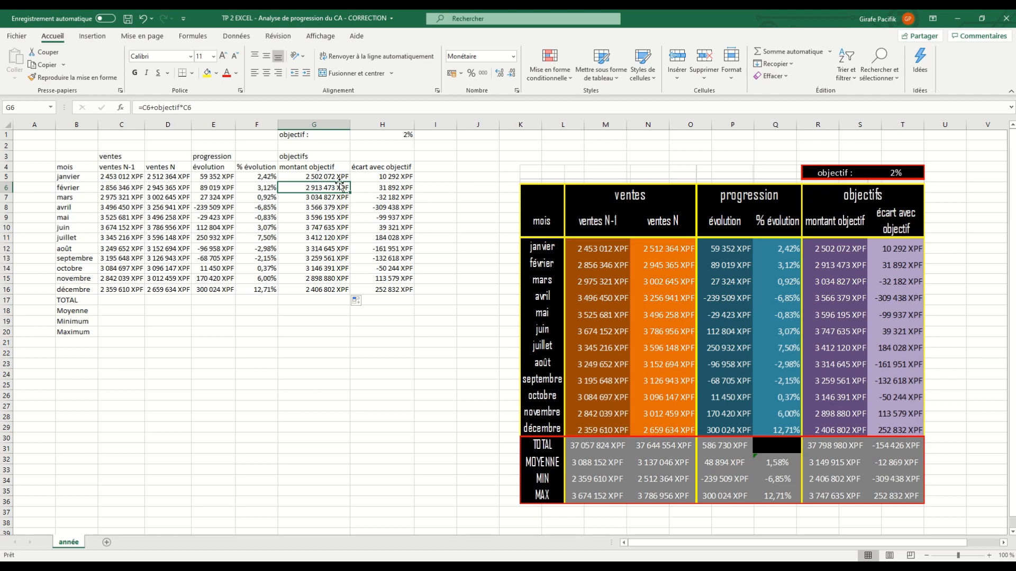
Clear the formulas from G5:G16 and start a new montant objectif formula in G5 with =C5+o.
left_click_drag(334, 177, 331, 289)
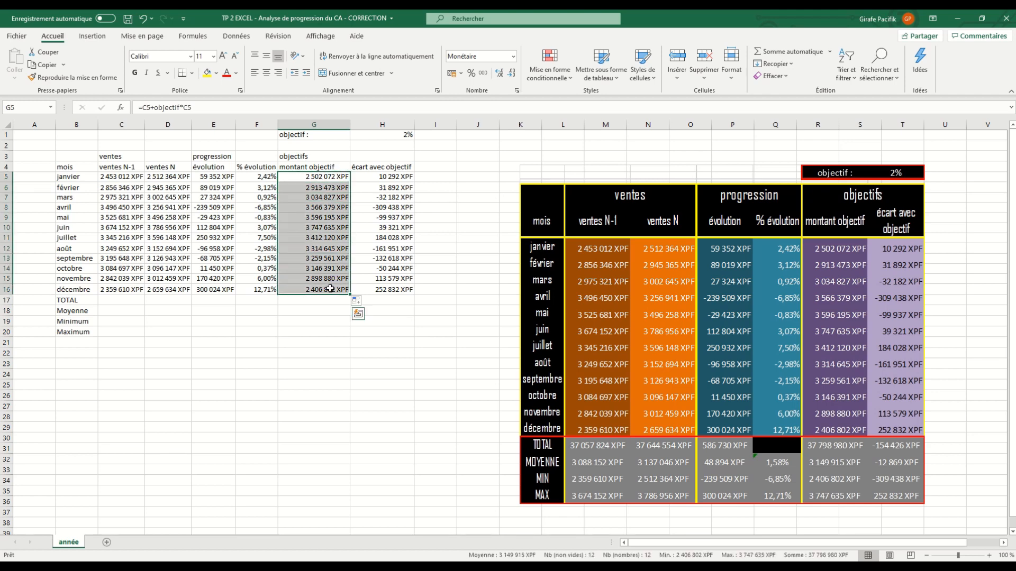
key("Delete")
left_click(326, 177)
type("=")
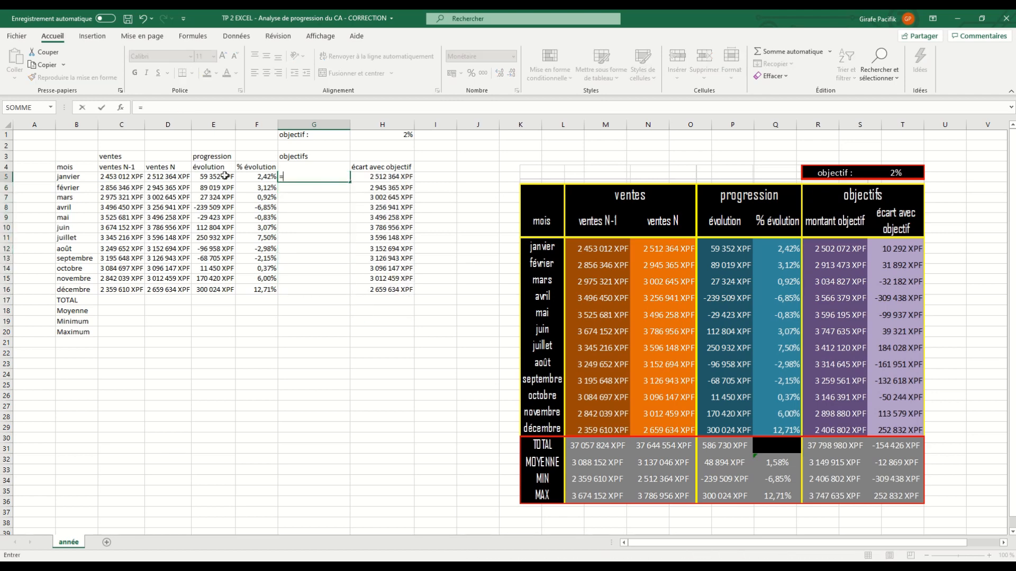
left_click(126, 176)
type("+")
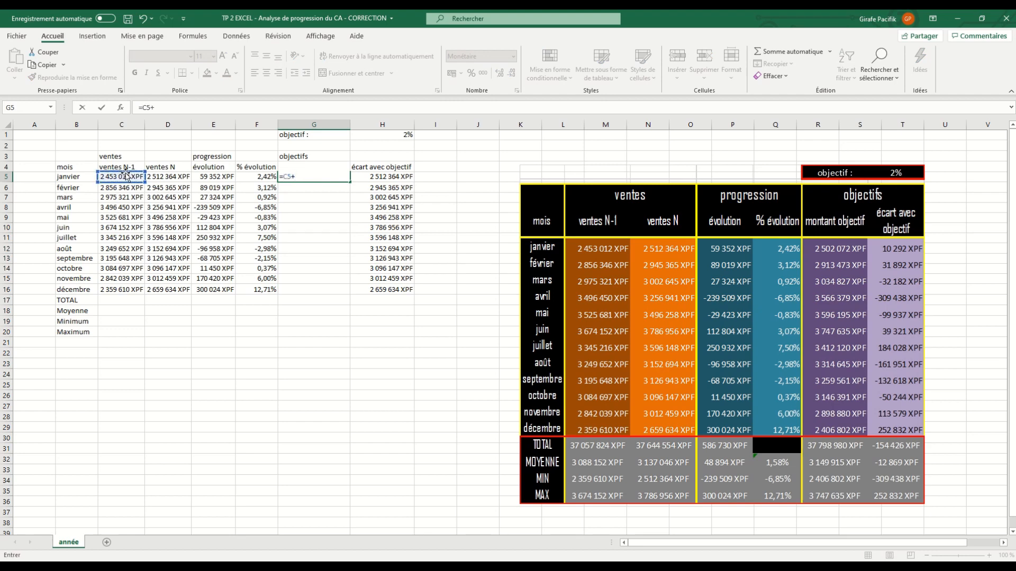
type("o")
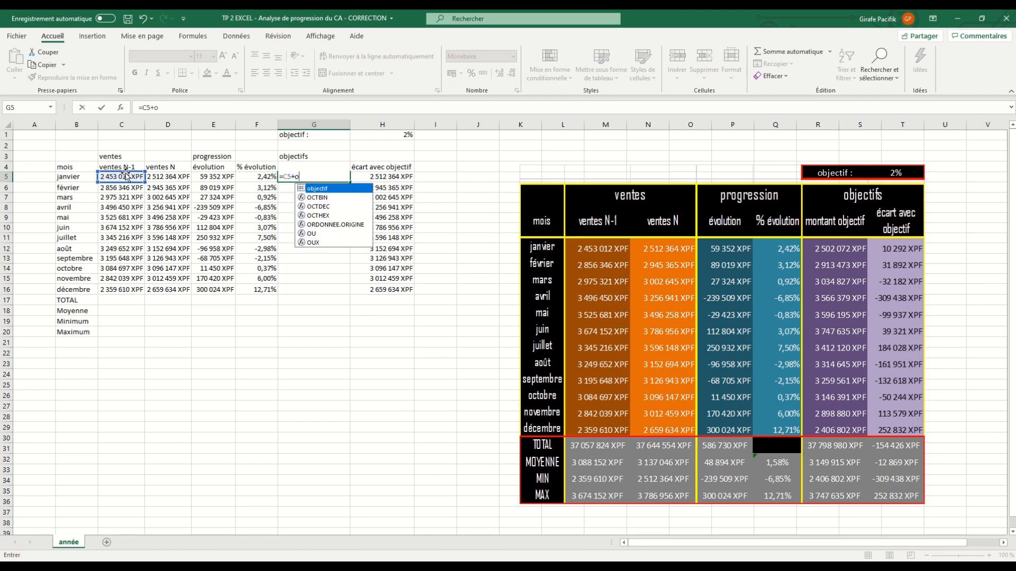
Examine the name and function suggestions offered for the letter o in the unfinished G5 formula.
key("Down")
key("Down")
key("Down")
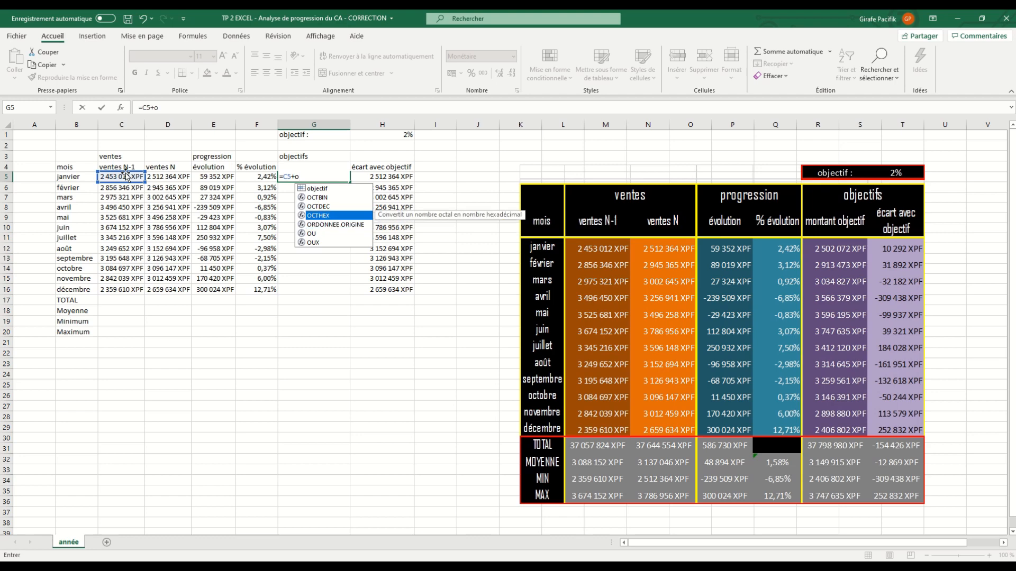
key("Up")
key("Up")
key("Down")
key("Down")
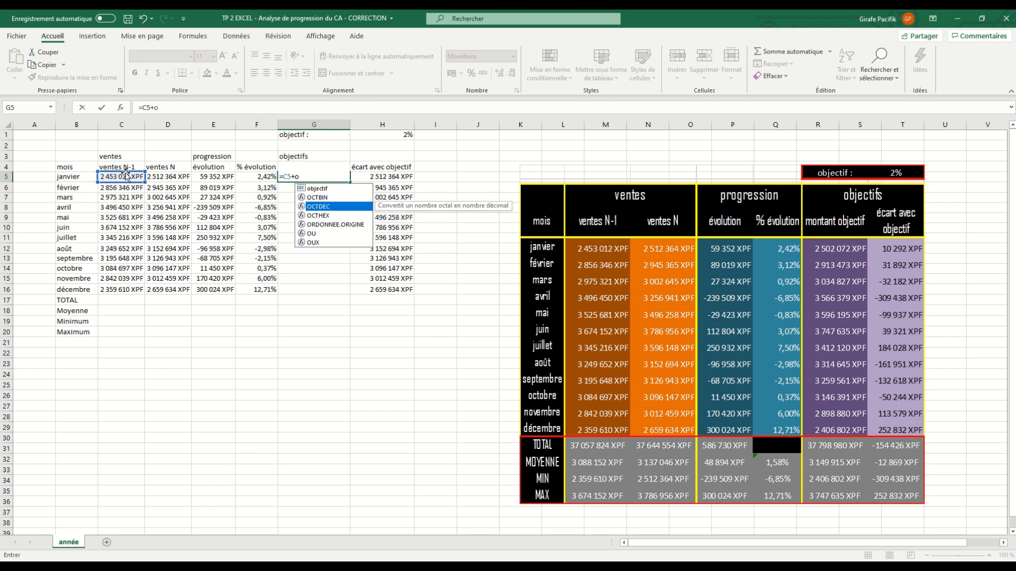
key("Down")
key("Down")
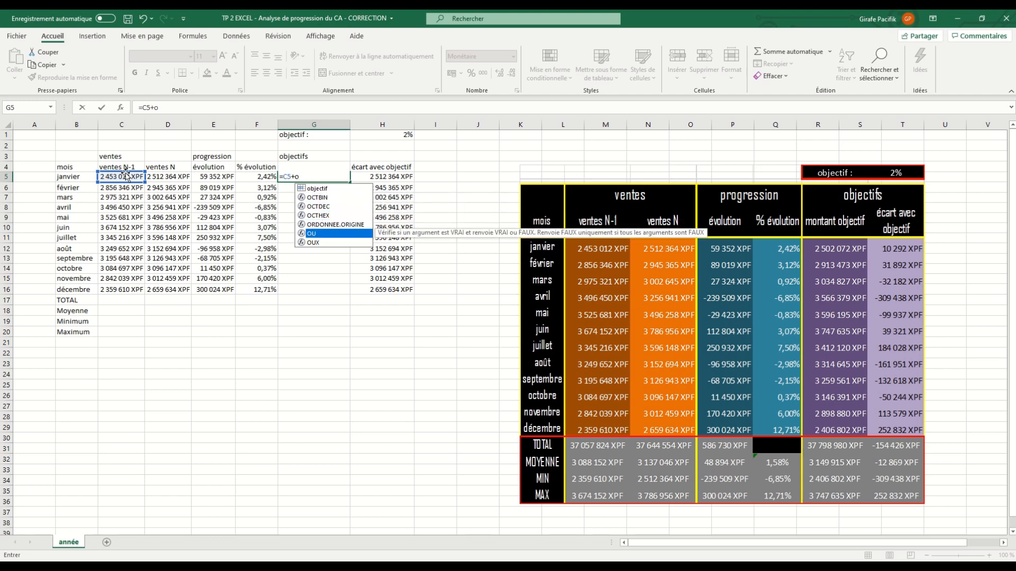
key("Up")
key("Up")
key("Up")
key("Up")
key("Up")
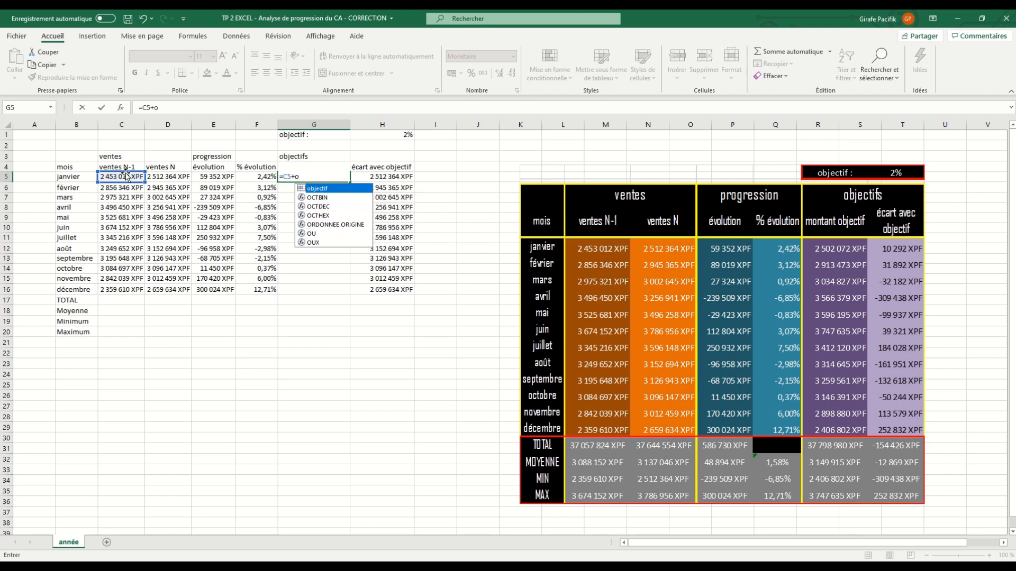
key("Down")
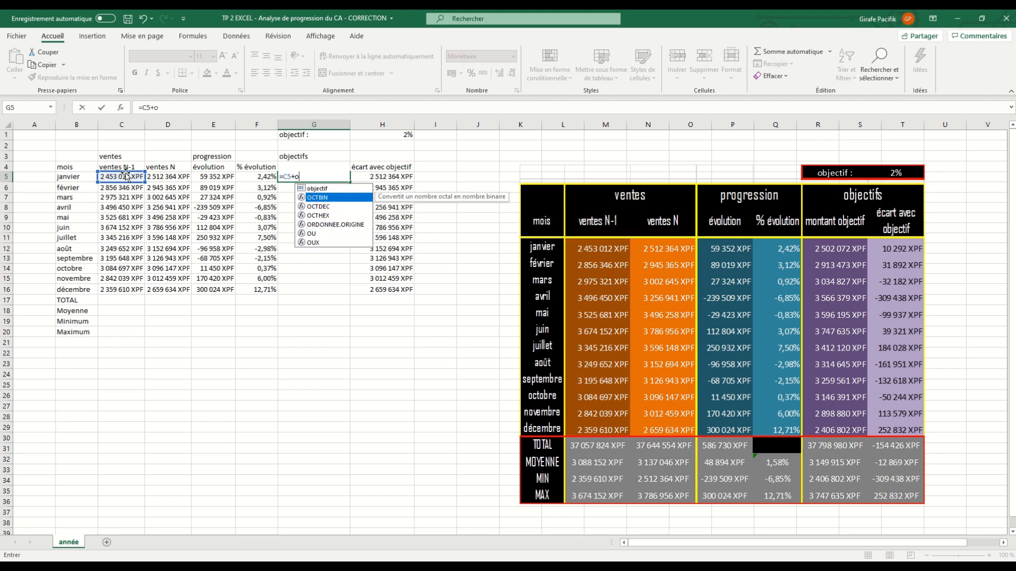
Complete the G5 formula as =C5+objectif*C5 using the named cell and copy it down to G16.
type("b")
key("Tab")
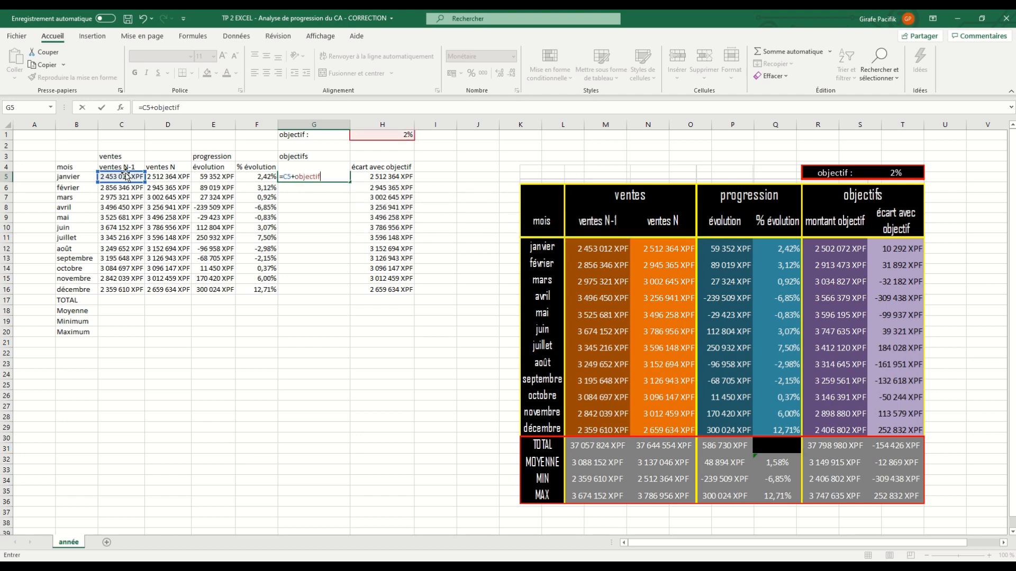
left_click(126, 176)
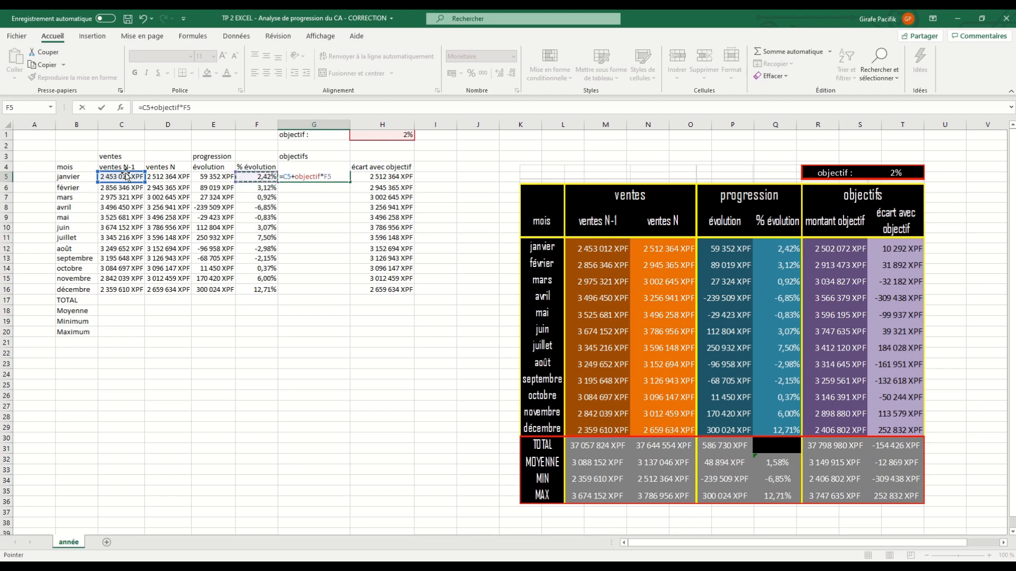
key("Return")
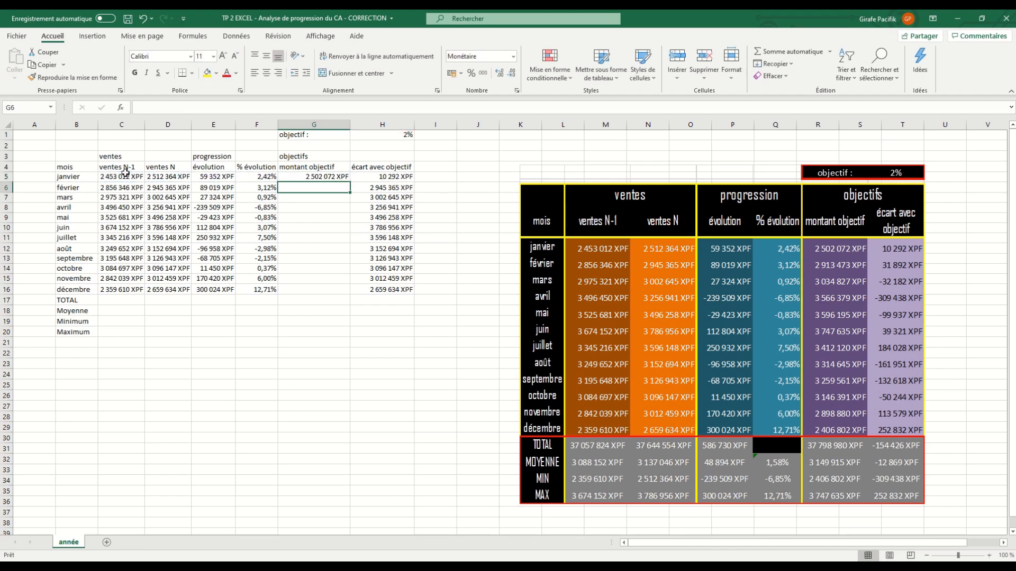
key("Up")
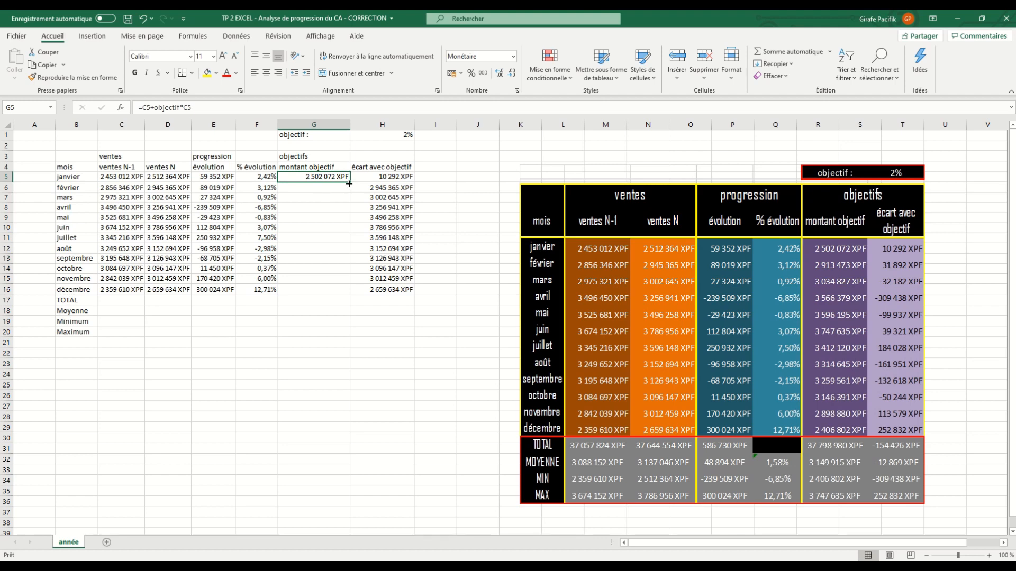
left_click_drag(349, 182, 344, 293)
left_click(393, 288)
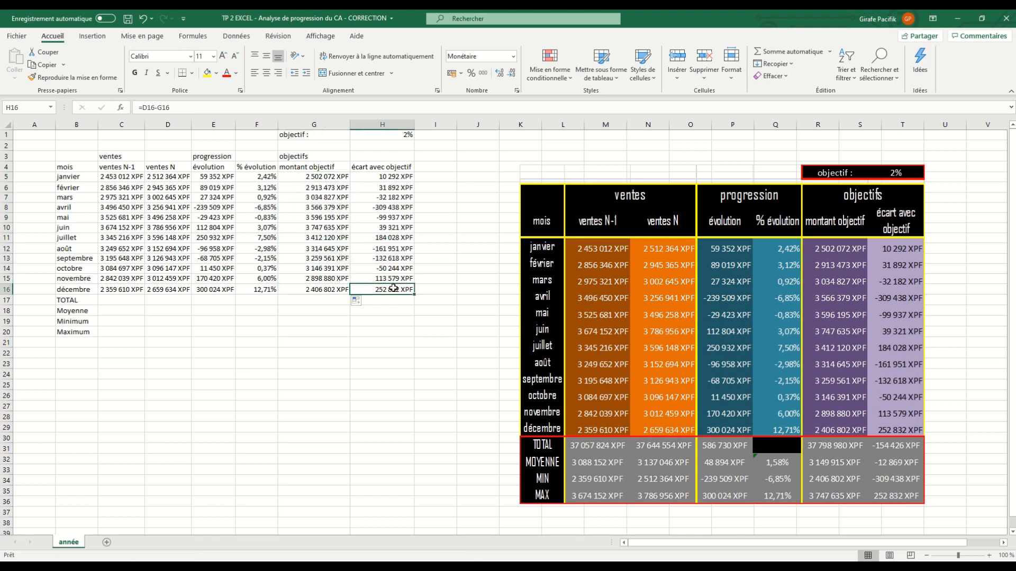
Enter the ventes N-1 total in C17 as =SOMME(C5:C16).
left_click(124, 299)
type("=SOMME(")
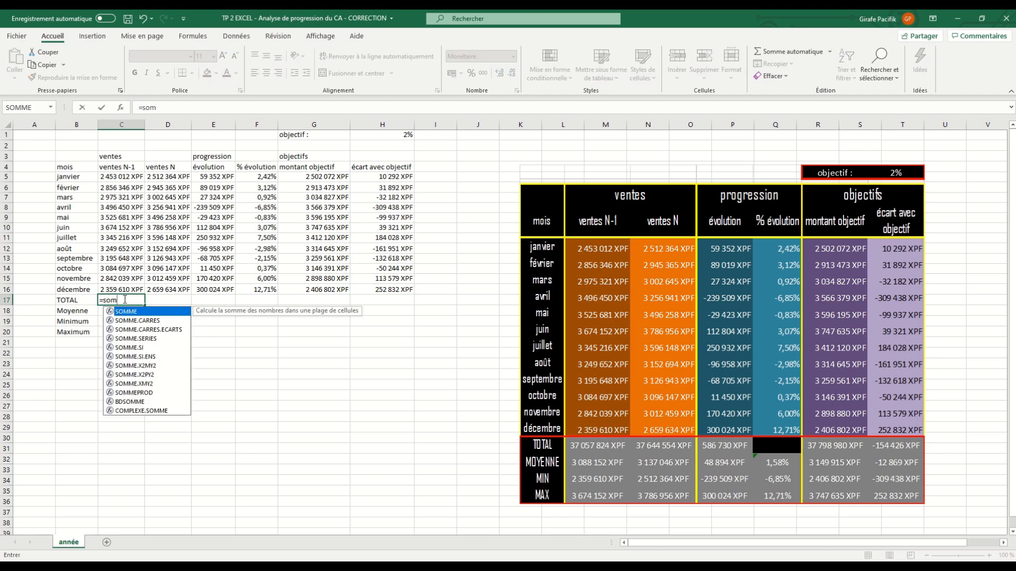
key("Up")
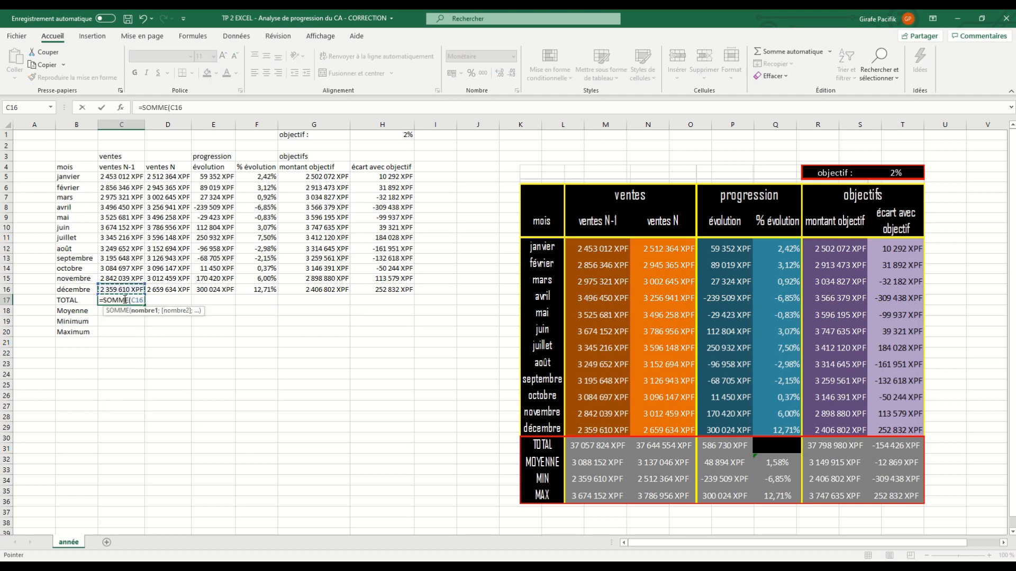
key("shift+Up")
key("ctrl+shift+Up")
key("shift+Down")
key("shift+Down")
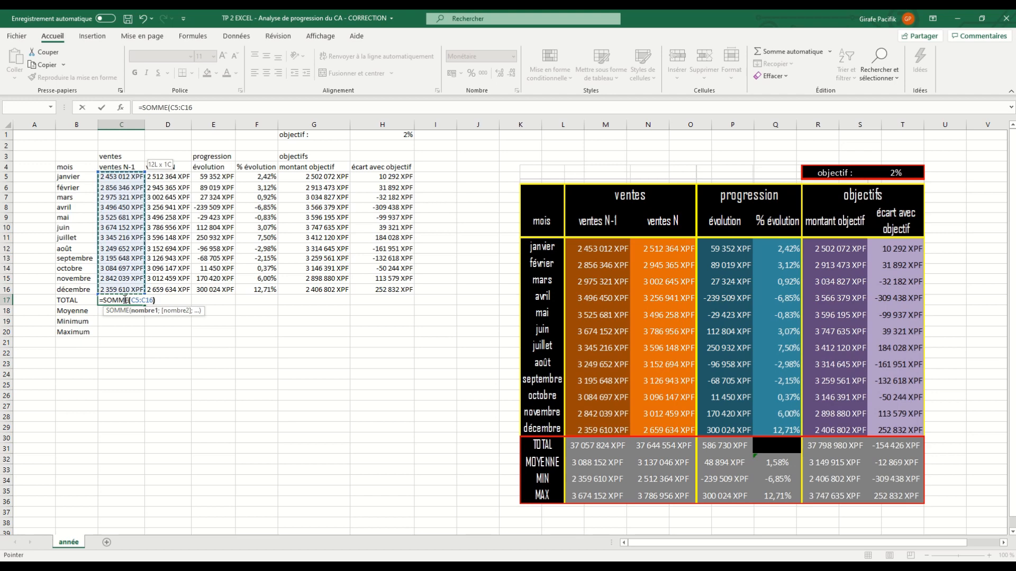
key("Return")
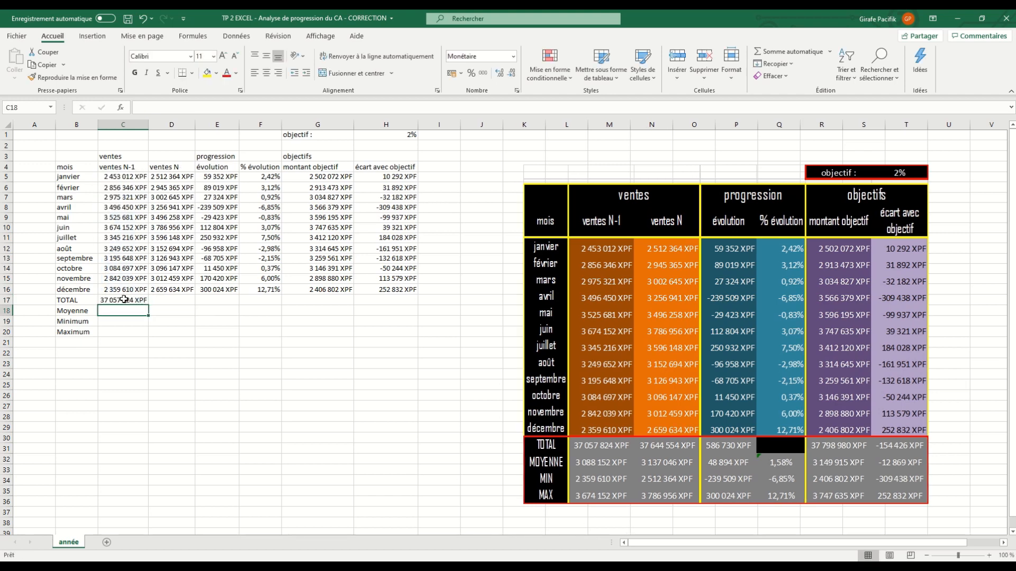
Enter the ventes N-1 average in C18 as =MOYENNE(C5:C16), leaving out the TOTAL row.
type("=MOYENNE(")
key("Up")
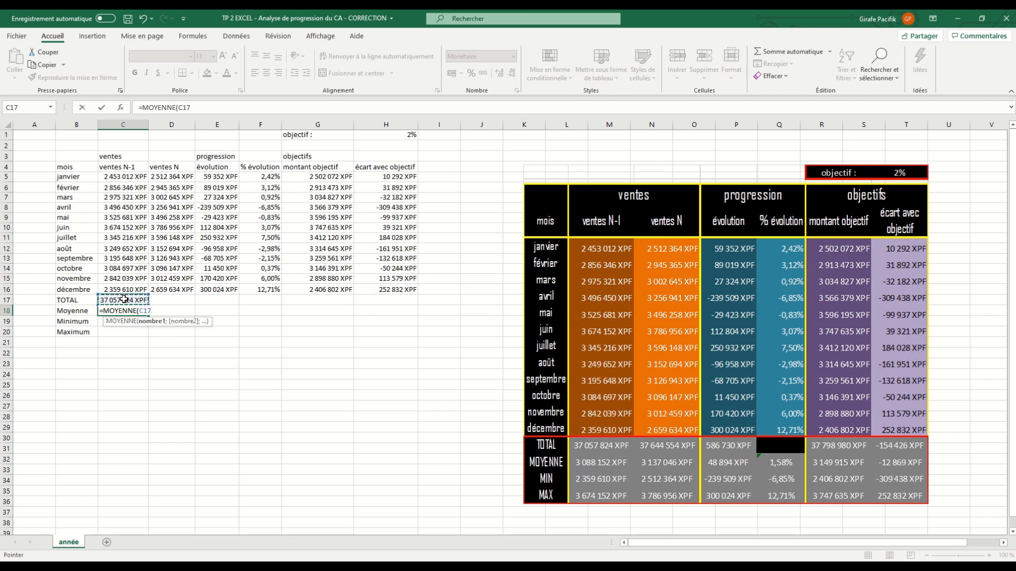
key("Up")
key("ctrl+shift+Up")
key("shift+Down")
key("shift+Down")
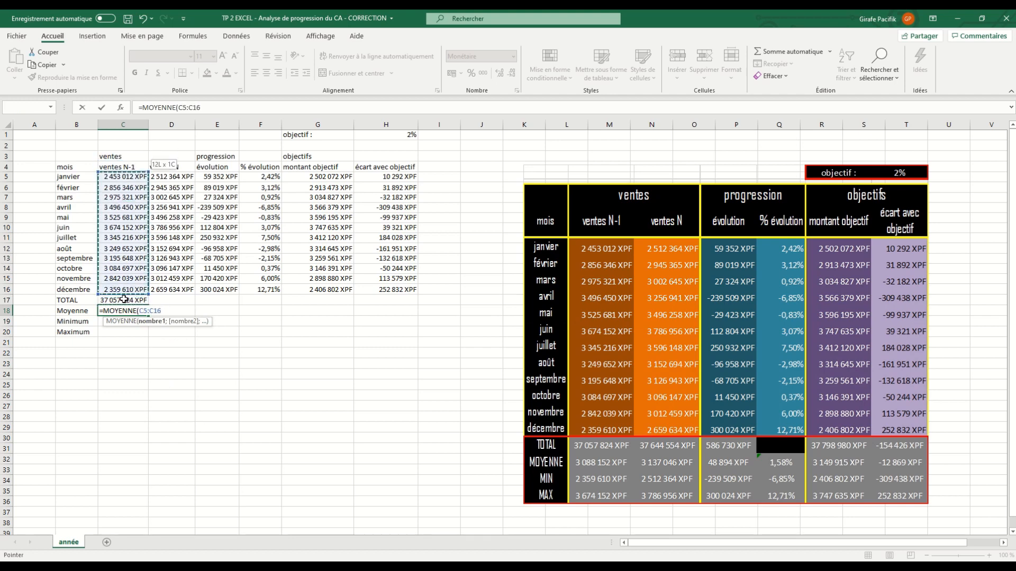
key("Return")
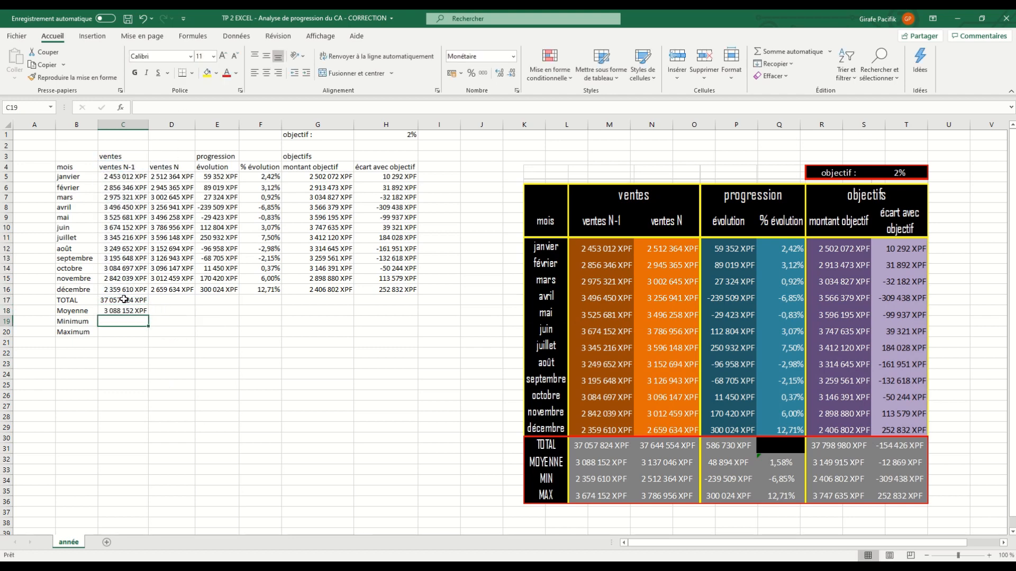
Enter the ventes N-1 minimum in C19 as =MIN(C5:C16).
type("=min")
key("Tab")
key("Up")
key("Up")
key("Up")
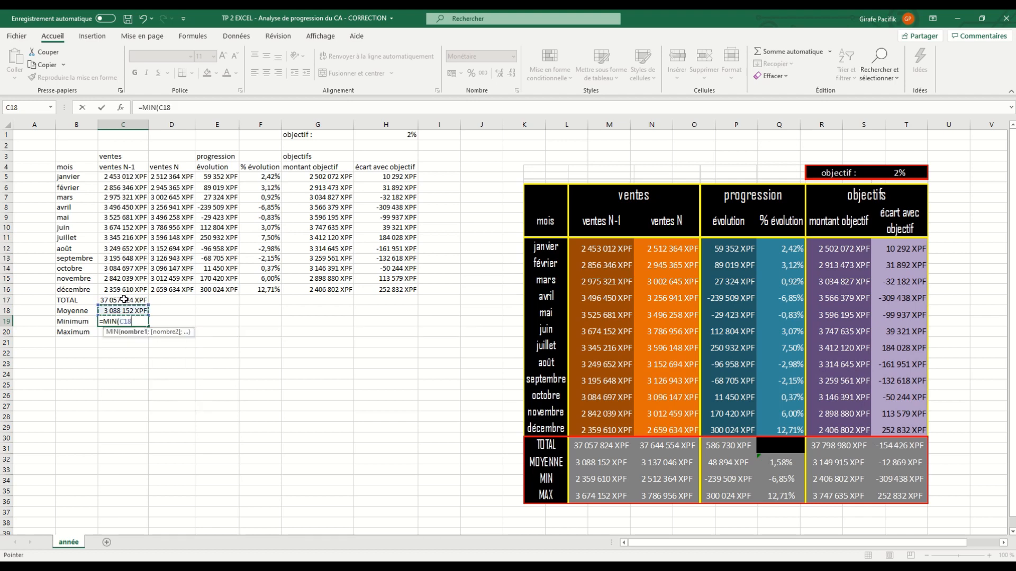
key("ctrl+shift+Up")
key("shift+Down")
key("shift+Down")
key("Return")
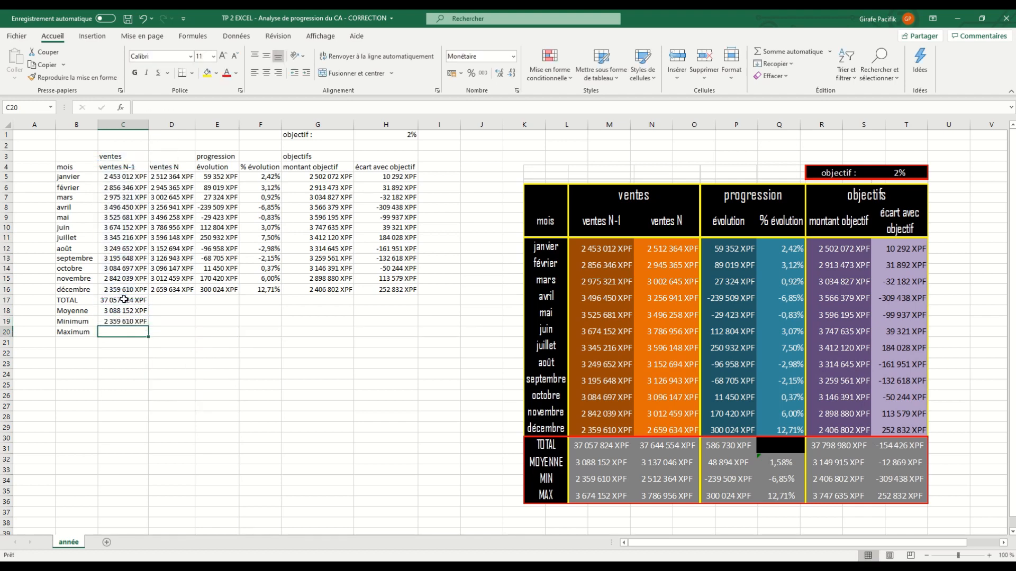
Enter the ventes N-1 maximum in C20 as =MAX(C5:C16).
type("=max")
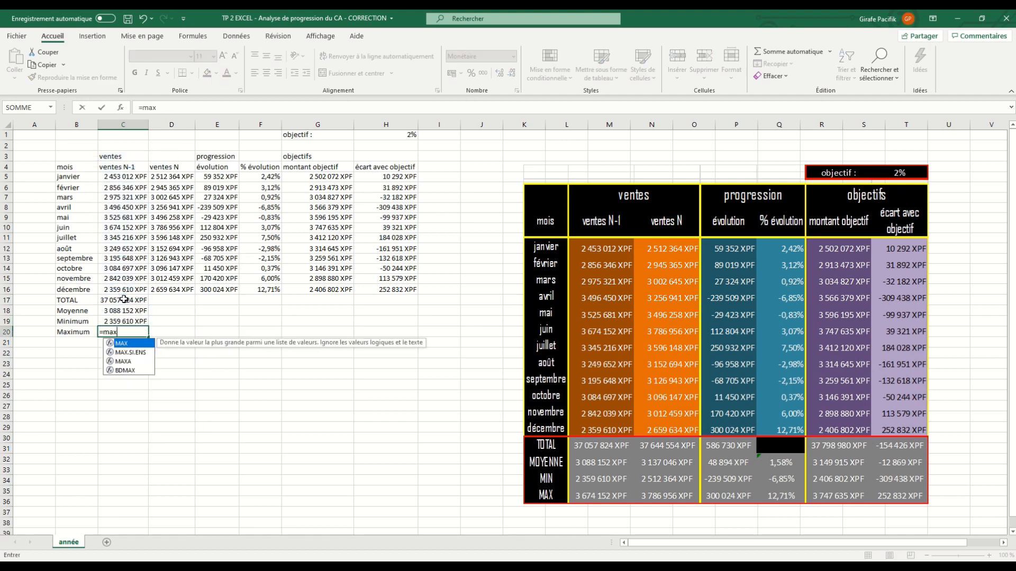
key("Tab")
key("Up")
key("Up")
key("Up")
key("Up")
key("ctrl+shift+Up")
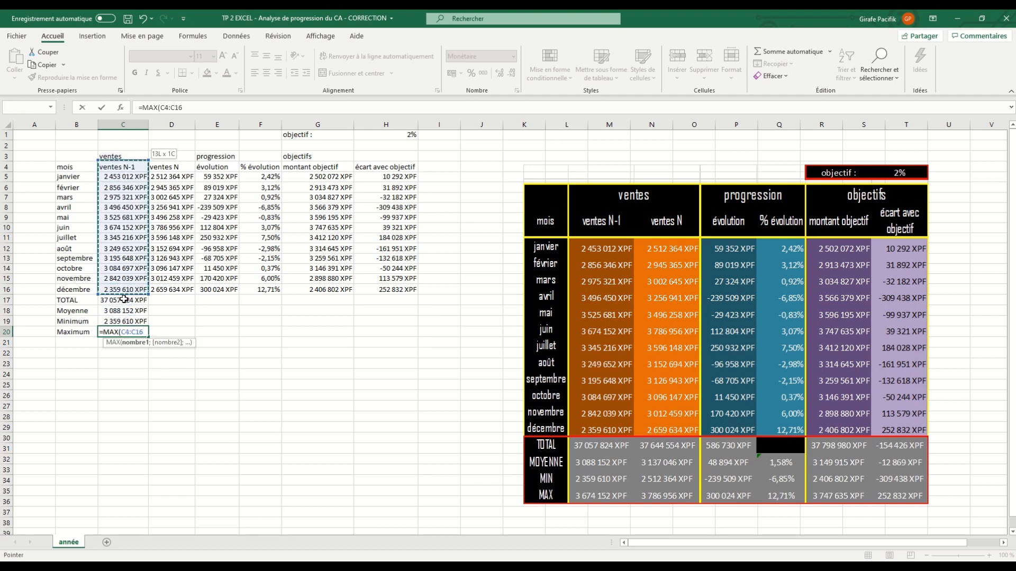
key("shift+Down")
key("shift+Down")
key("Return")
Copy the total, average, minimum and maximum formulas in C17:C20 across to column H.
key("Up")
key("Up")
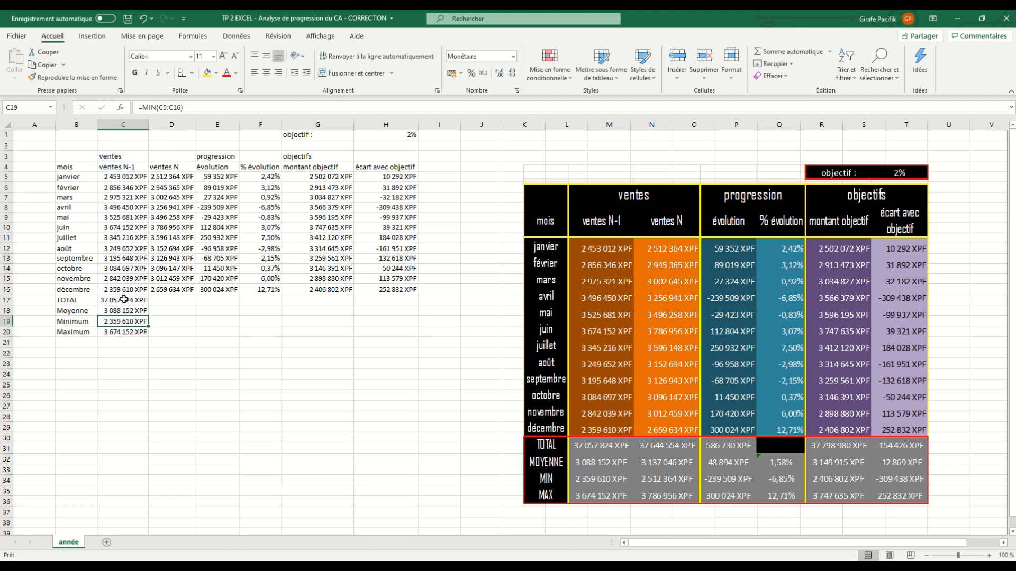
left_click_drag(123, 299, 127, 321)
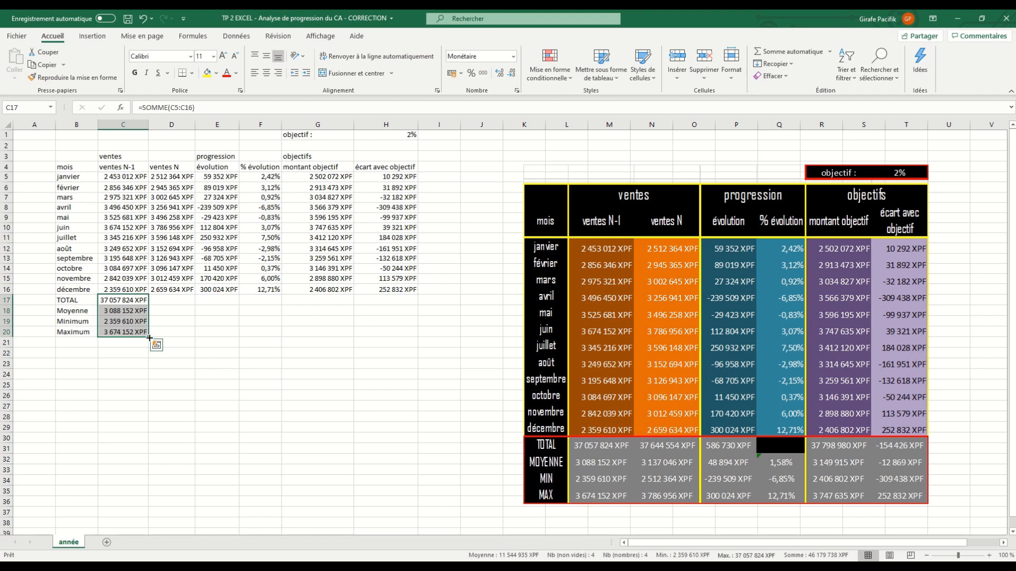
left_click_drag(150, 337, 412, 339)
Format the % évolution summary cells F17:F20 as percentages and autofit the width of column D.
left_click_drag(260, 300, 272, 333)
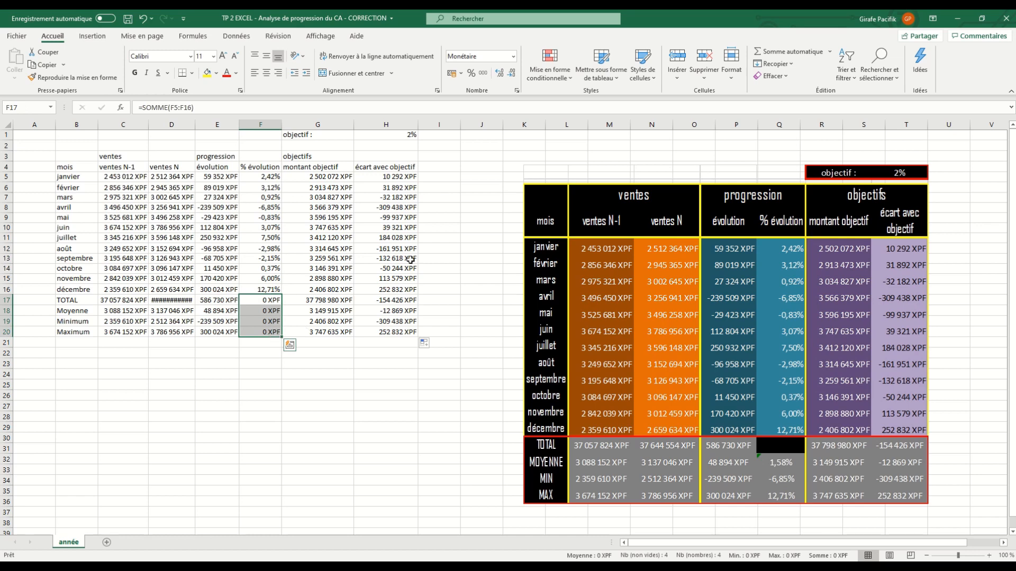
left_click(471, 73)
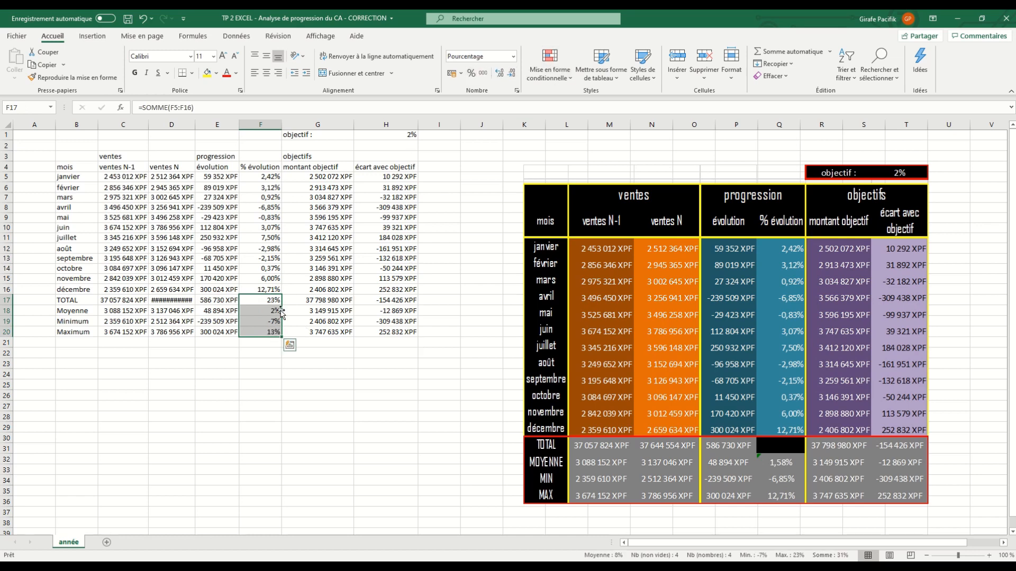
double_click(196, 125)
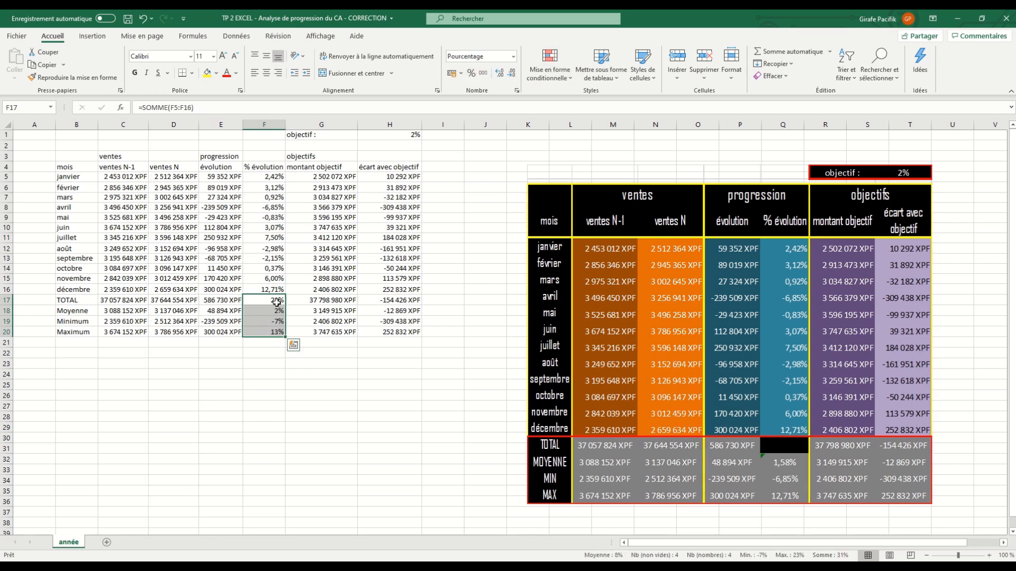
Clear the % évolution total in F17 and show the percentages in F18:F20 with two decimals.
left_click(276, 303)
key("Delete")
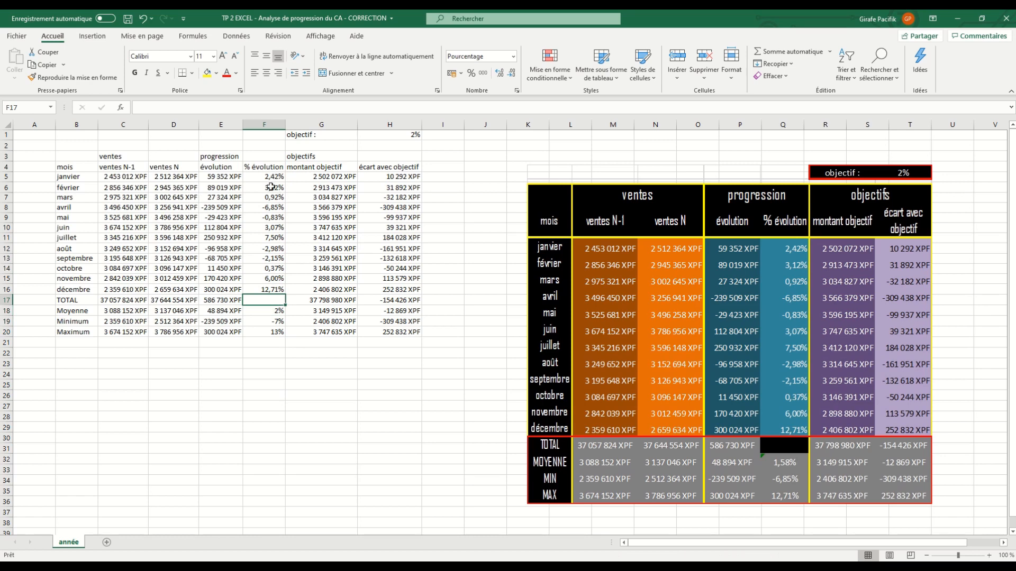
left_click_drag(278, 313, 279, 332)
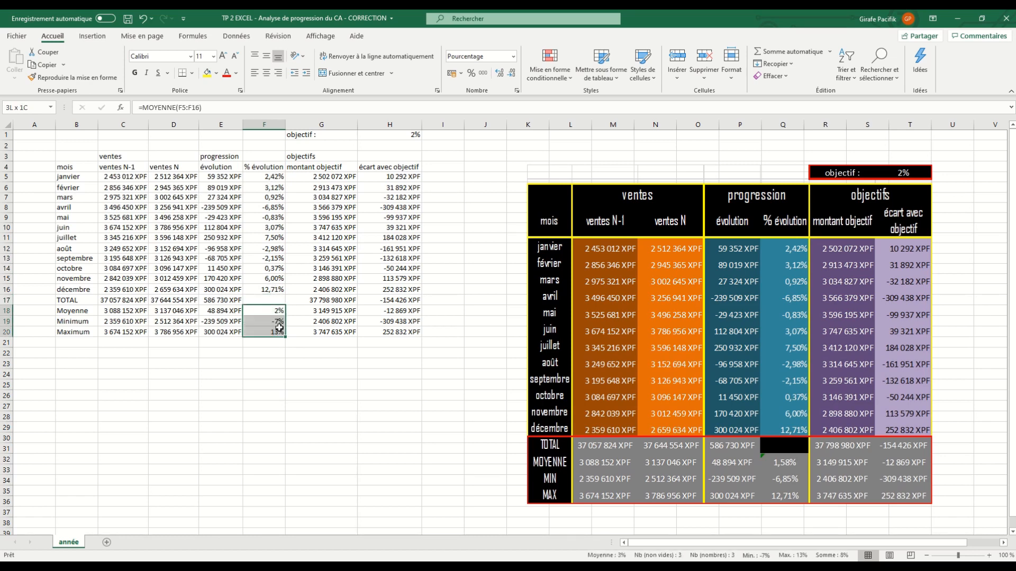
left_click(498, 75)
left_click(499, 75)
Replace the % évolution average in F18 with the formula =E18/C18.
left_click(306, 310)
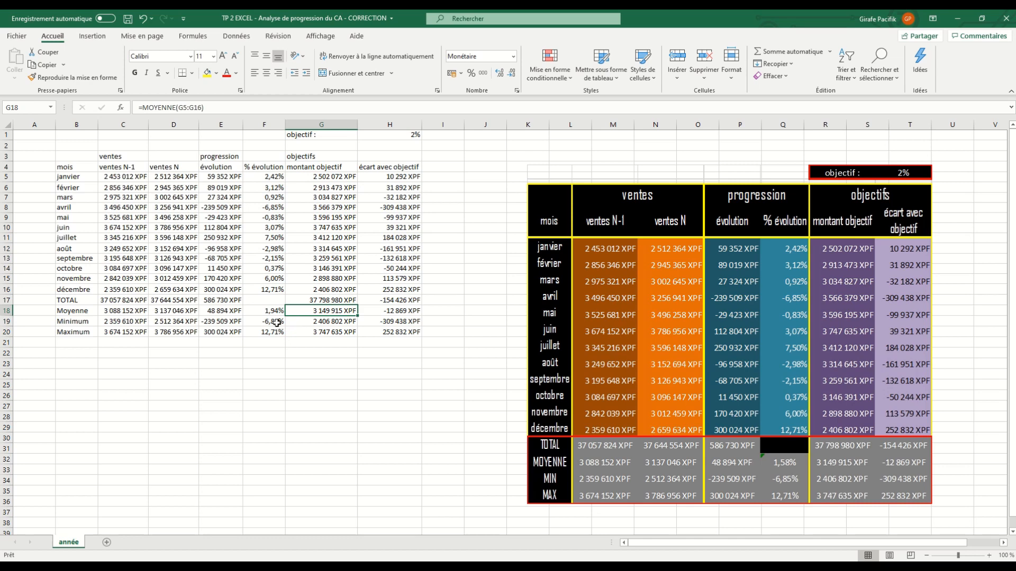
left_click(277, 323)
left_click(275, 332)
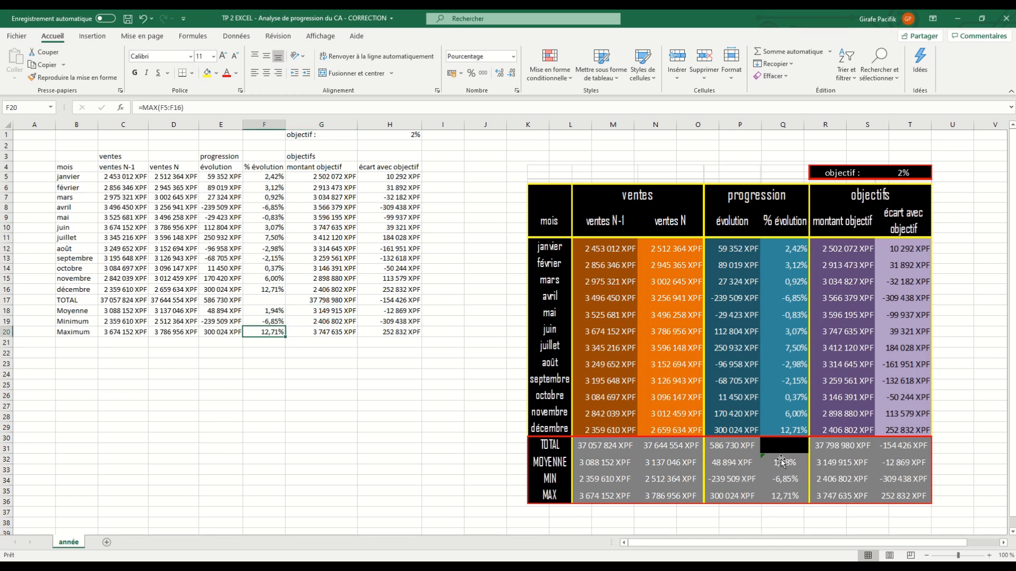
left_click(277, 311)
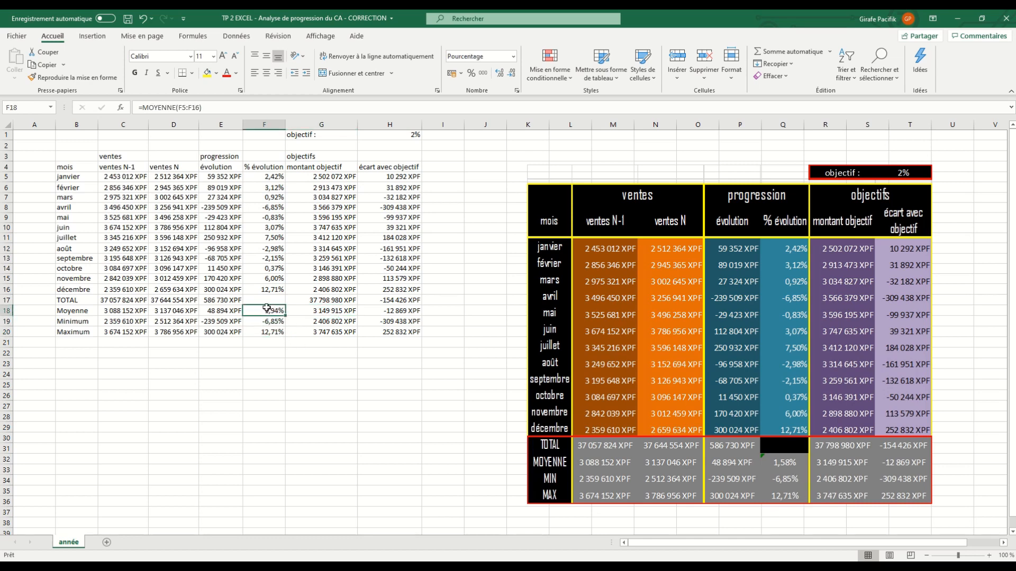
left_click_drag(267, 288, 270, 177)
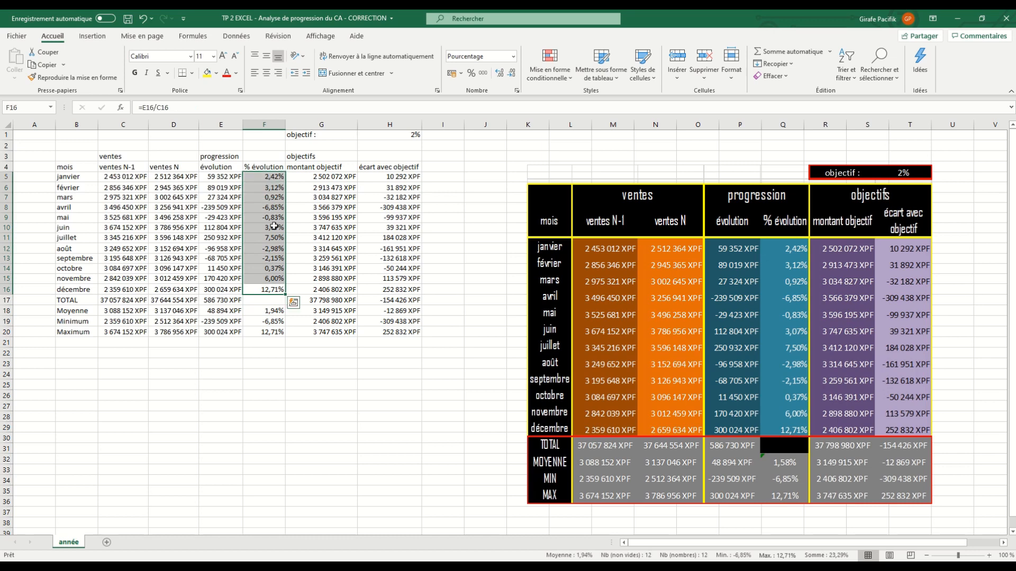
left_click(279, 312)
type("=")
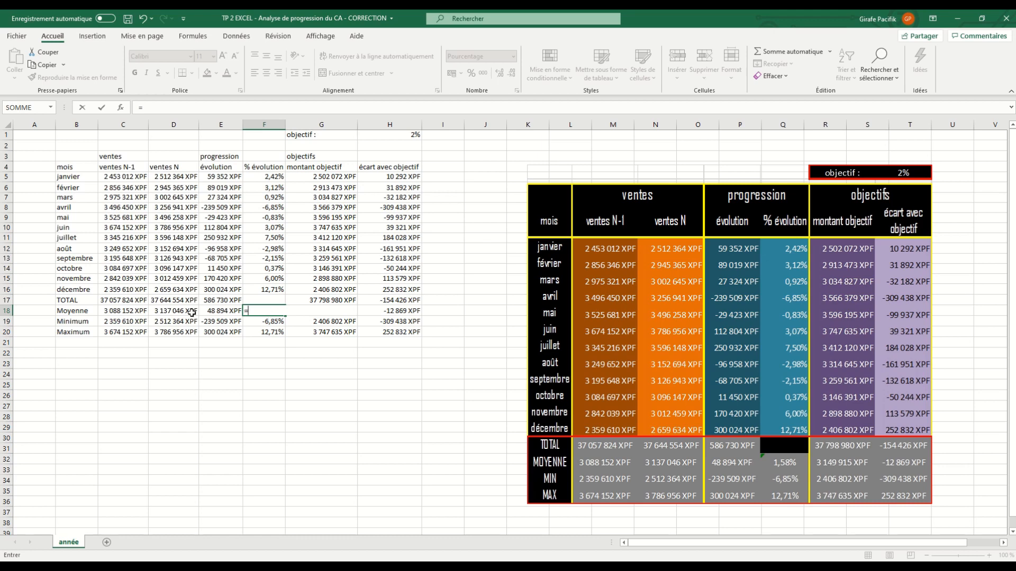
left_click(232, 312)
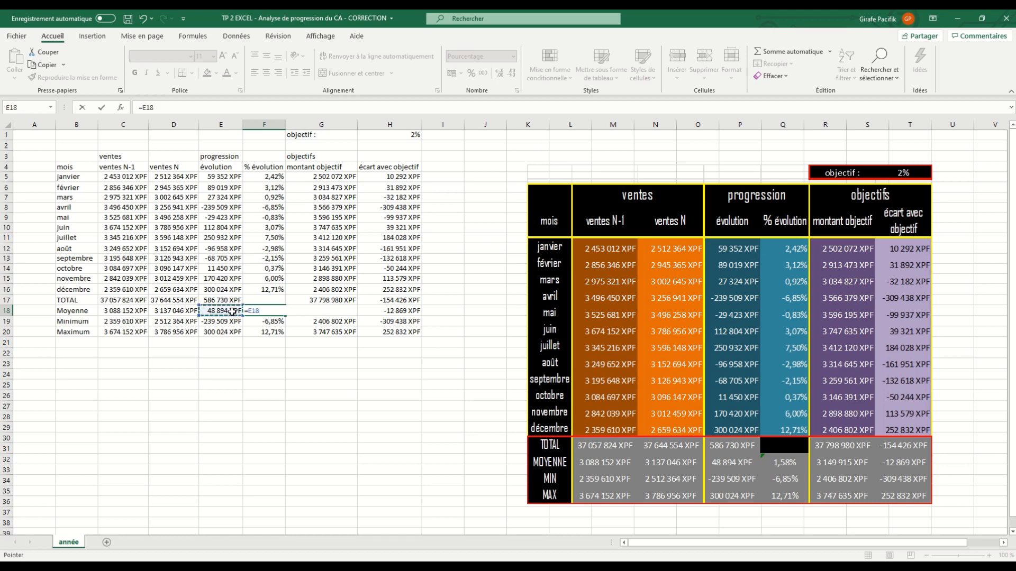
left_click(133, 312)
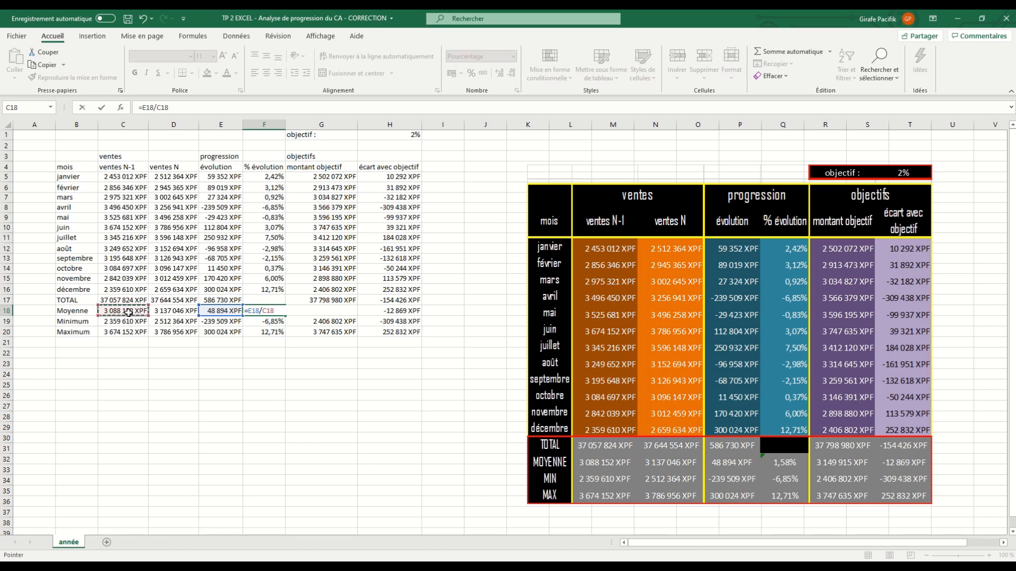
key("Return")
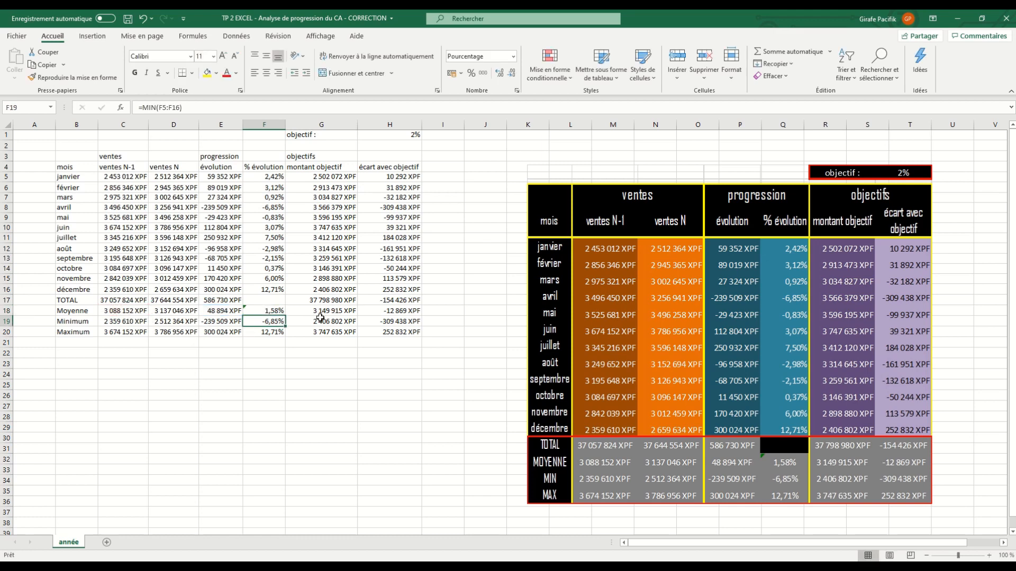
left_click(349, 361)
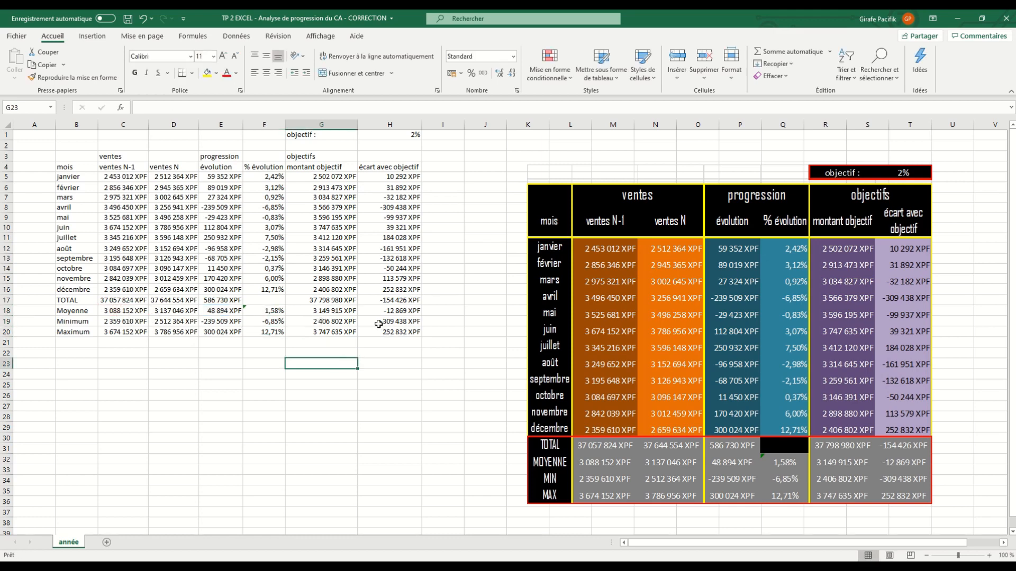
Merge and centre the row 3 headings ventes over C3:D3, progression over E3:F3 and objectifs over G3:H3.
left_click_drag(130, 156, 385, 160)
left_click(351, 73)
left_click(351, 73)
left_click(351, 73)
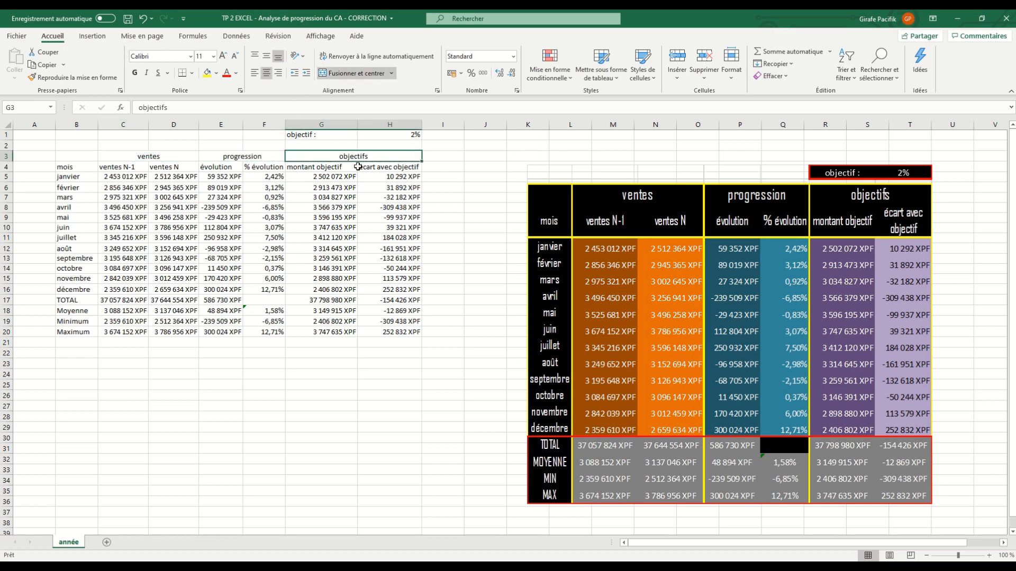
Give the header rows B3:H4 and the row labels B5:B20 a black fill with white text.
left_click_drag(81, 156, 364, 168)
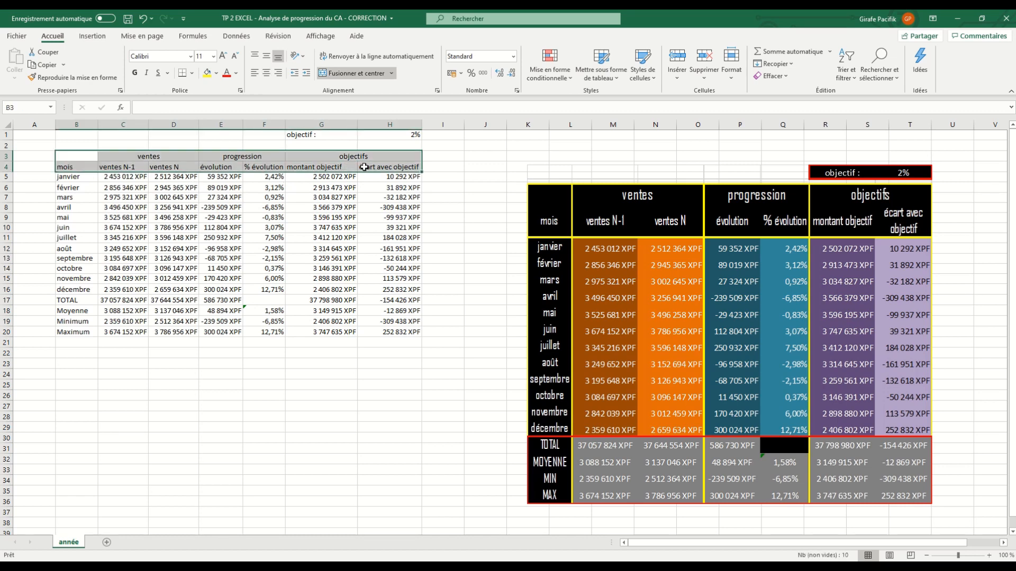
left_click_drag(89, 179, 86, 333)
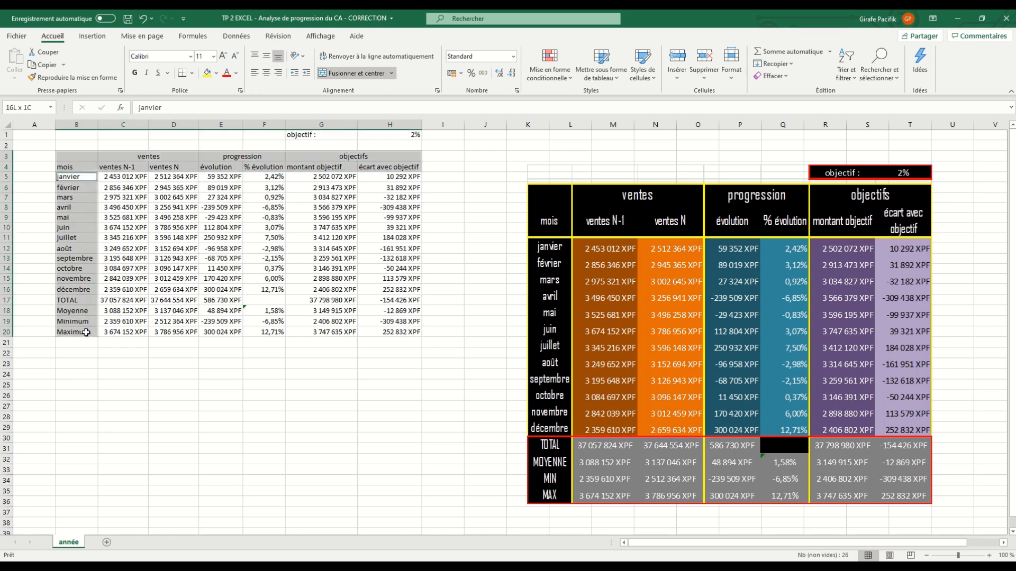
left_click(216, 73)
left_click(216, 101)
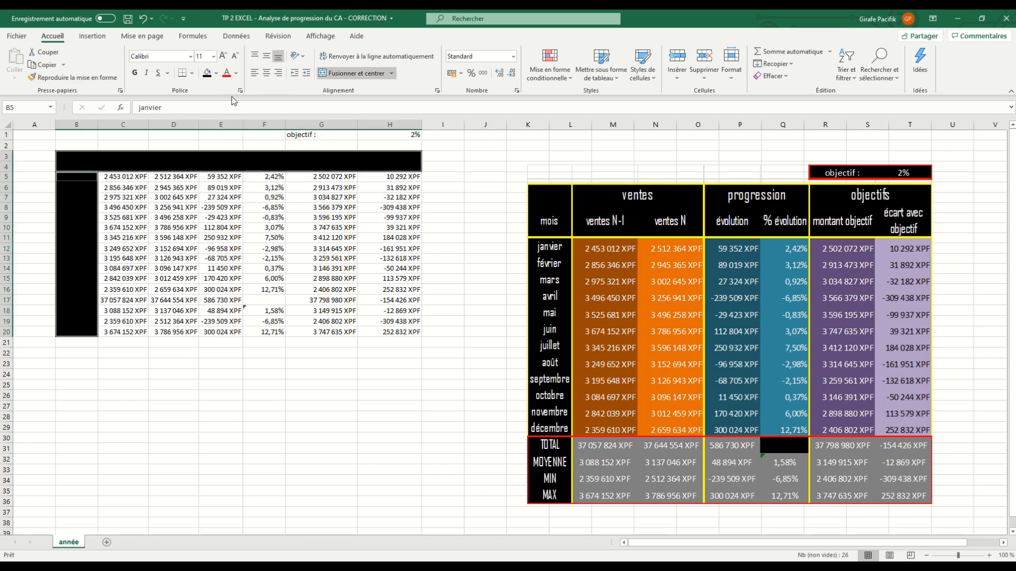
left_click(236, 73)
left_click(229, 112)
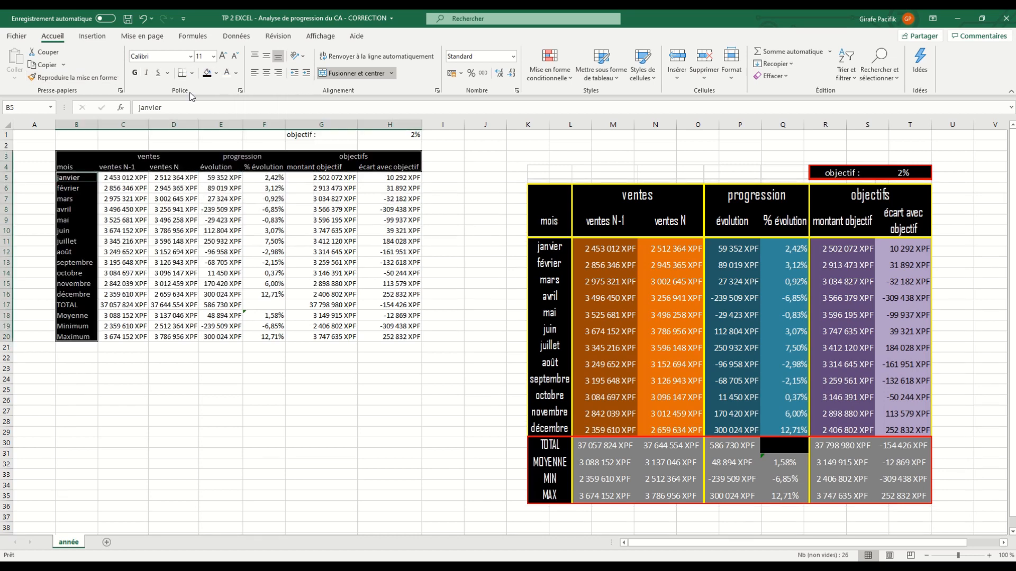
Set the table headers and row labels to Agency FB, size 16, centred horizontally.
left_click(158, 59)
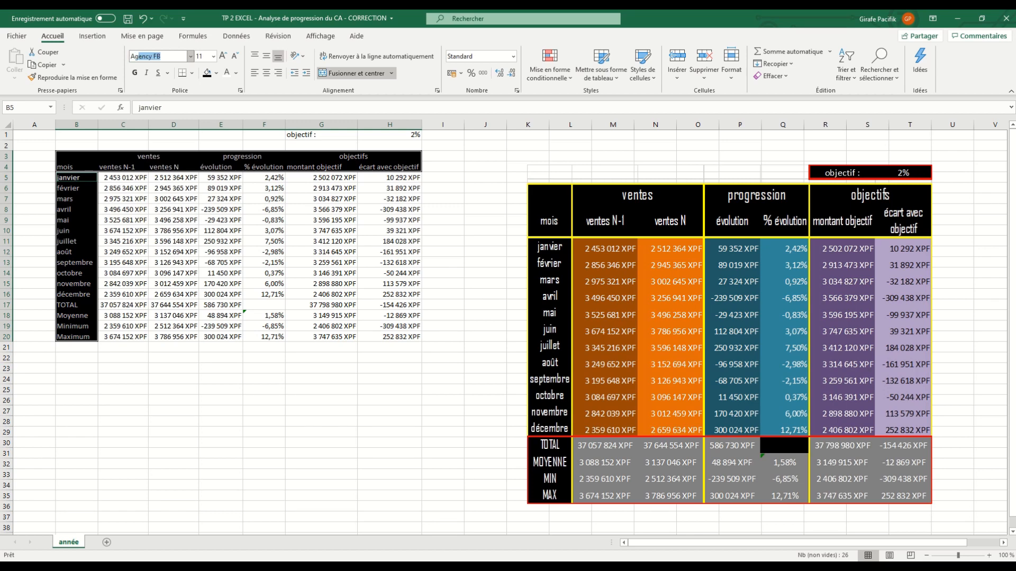
type("A")
key("Return")
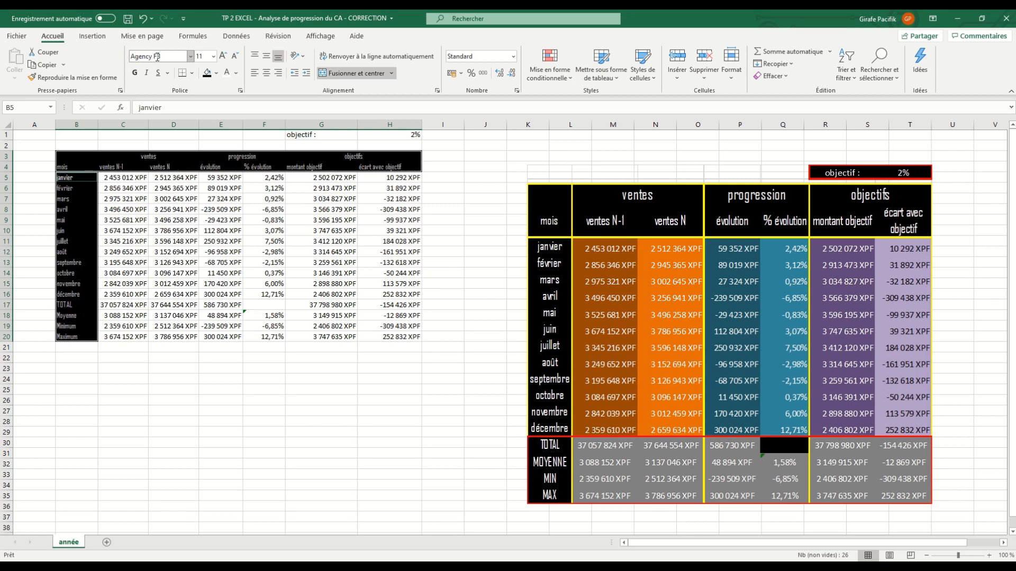
left_click(266, 74)
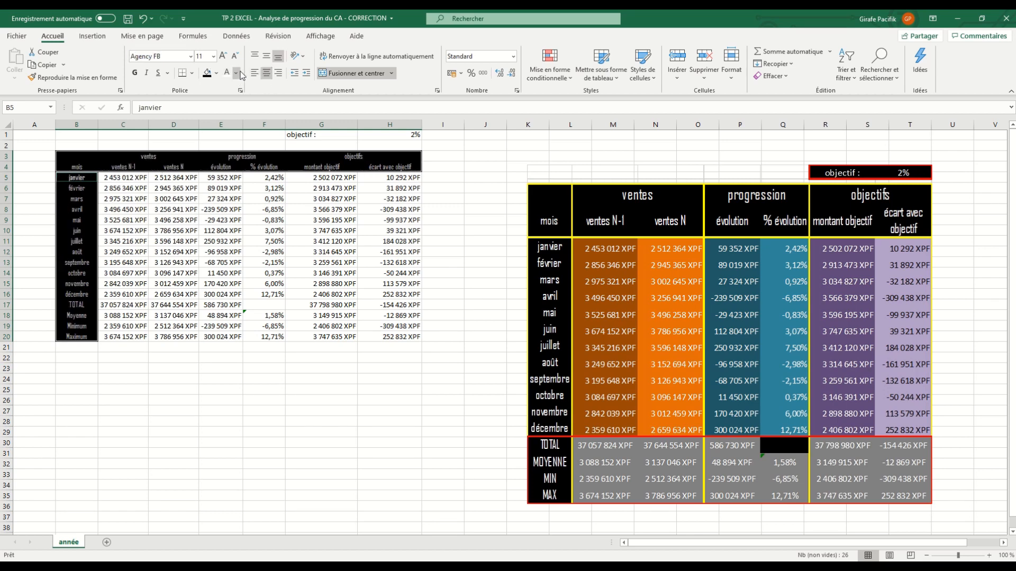
left_click(223, 56)
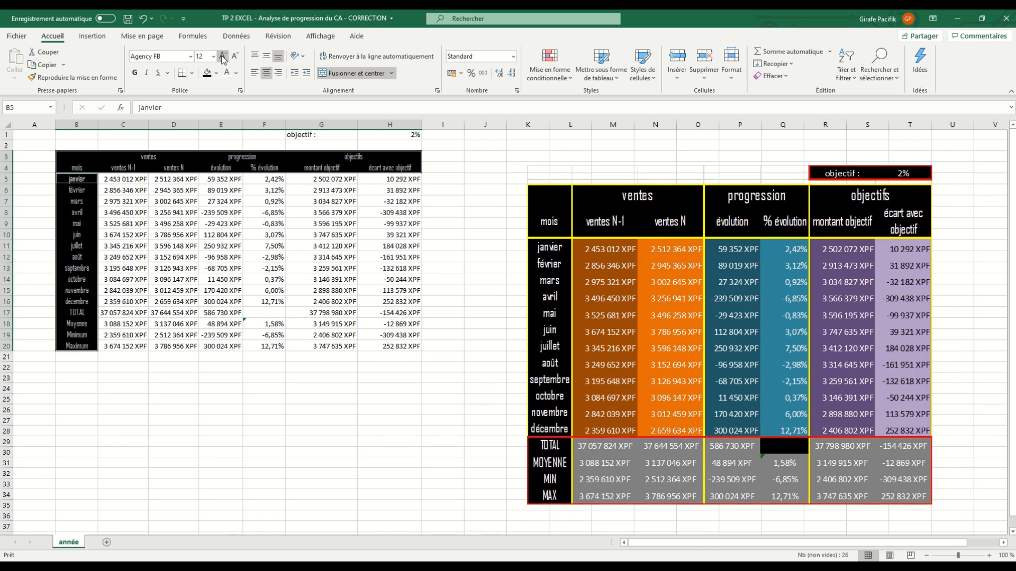
left_click(223, 56)
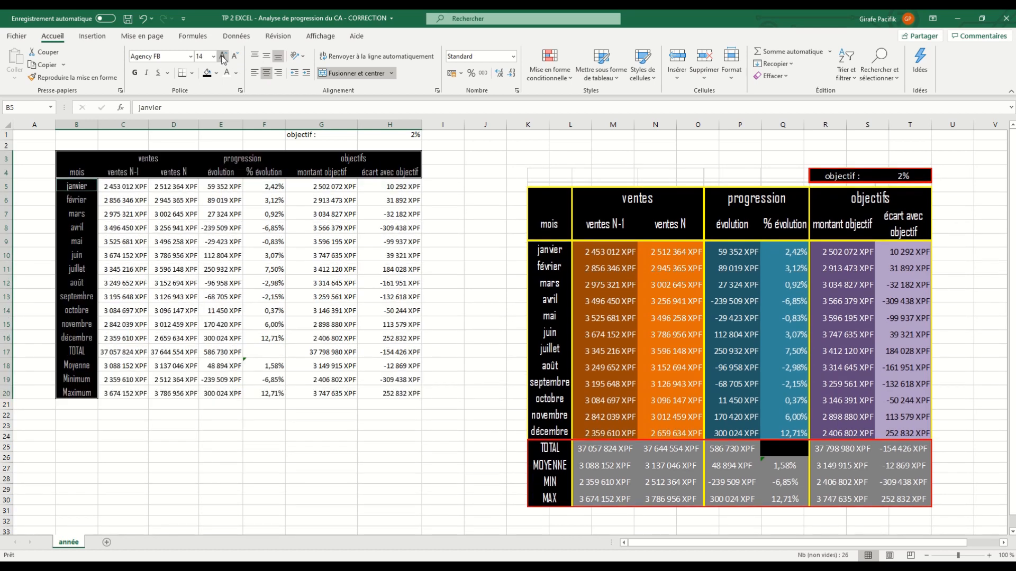
left_click(223, 57)
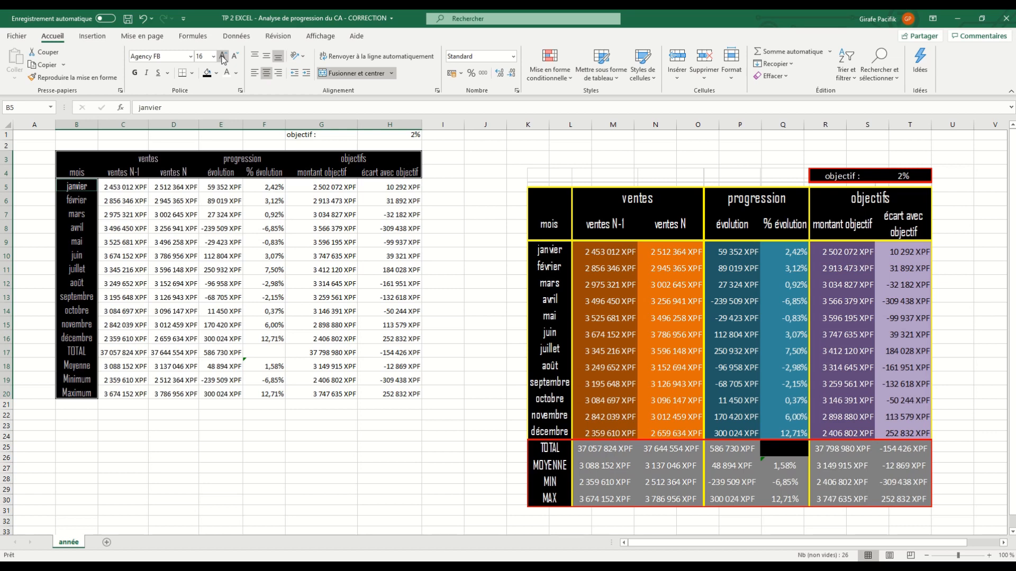
Enlarge the row 3 headings ventes, progression and objectifs to size 18 and make all headers and row labels bold.
left_click_drag(126, 159, 418, 158)
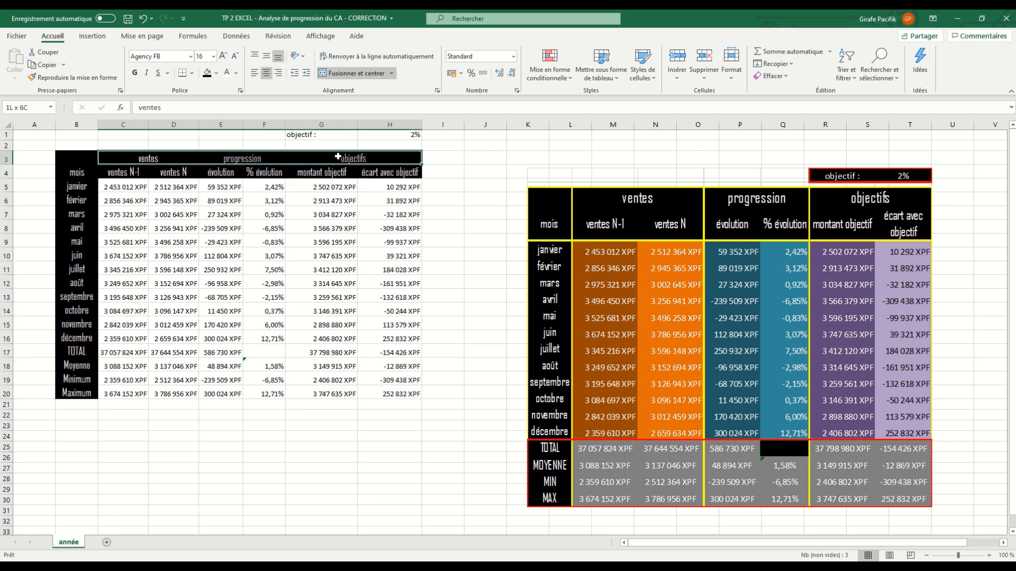
left_click(223, 56)
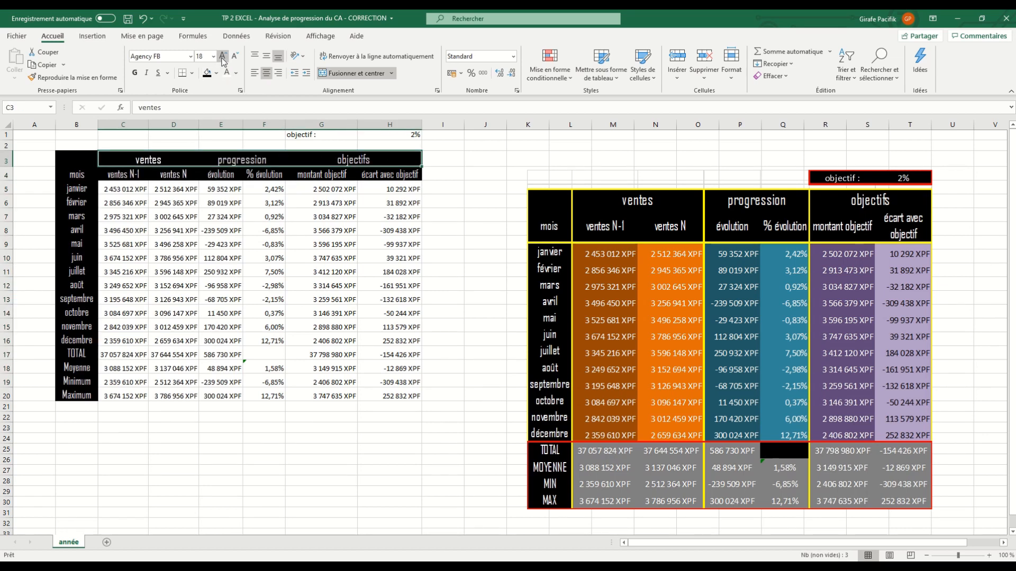
left_click(237, 214)
left_click_drag(79, 161, 69, 396)
left_click_drag(133, 160, 402, 160)
left_click(131, 67)
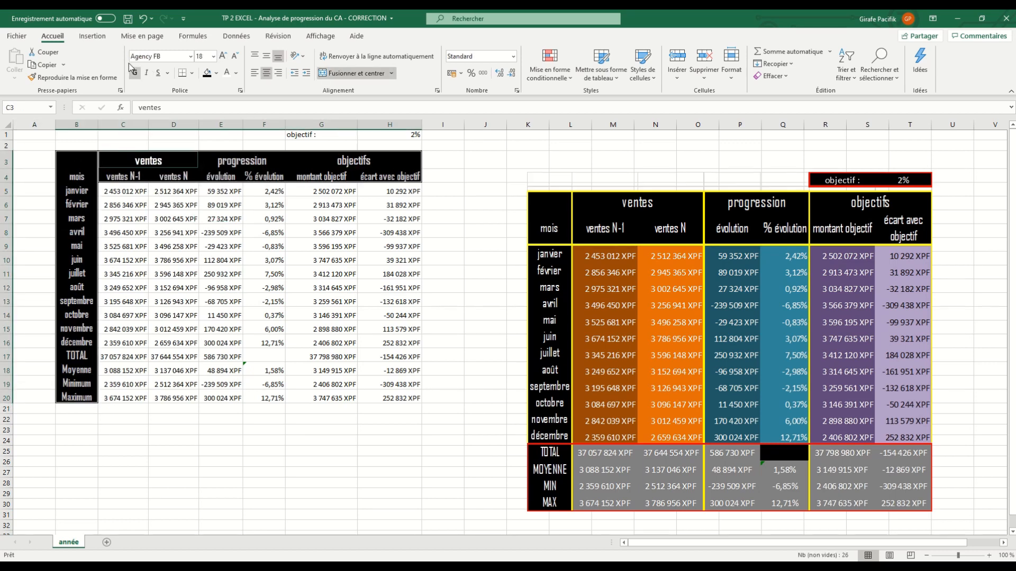
Fill the monthly ventes N-1 cells C5:C16 with dark brown-orange and set the text of C5:G16 to white.
left_click(184, 194)
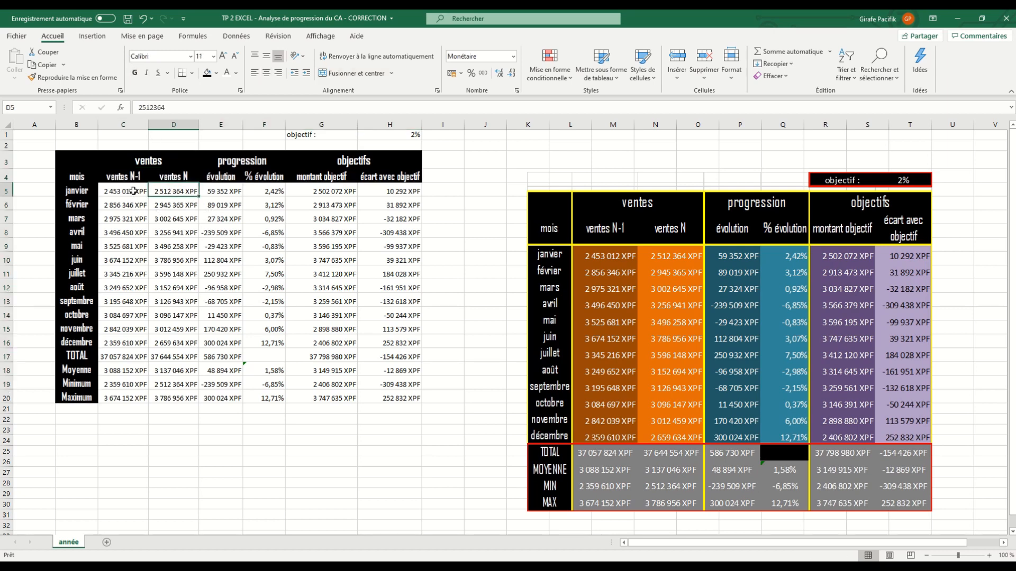
left_click_drag(134, 191, 140, 345)
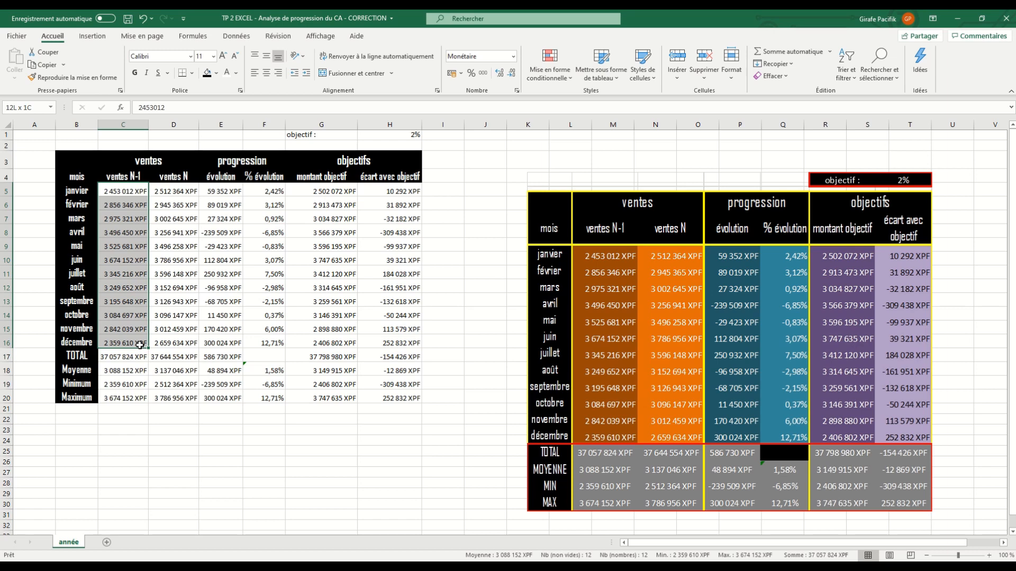
left_click(216, 73)
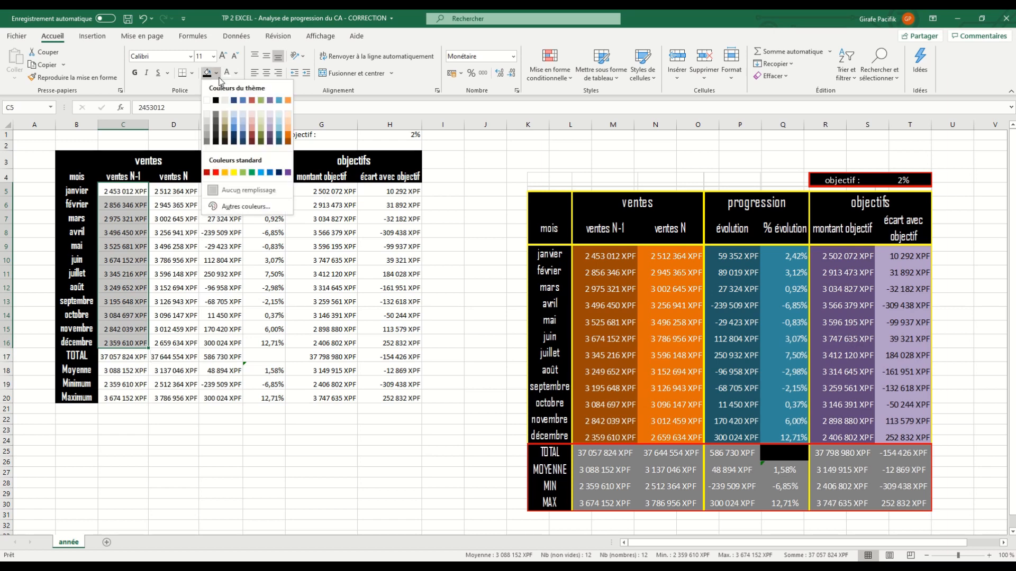
left_click(251, 140)
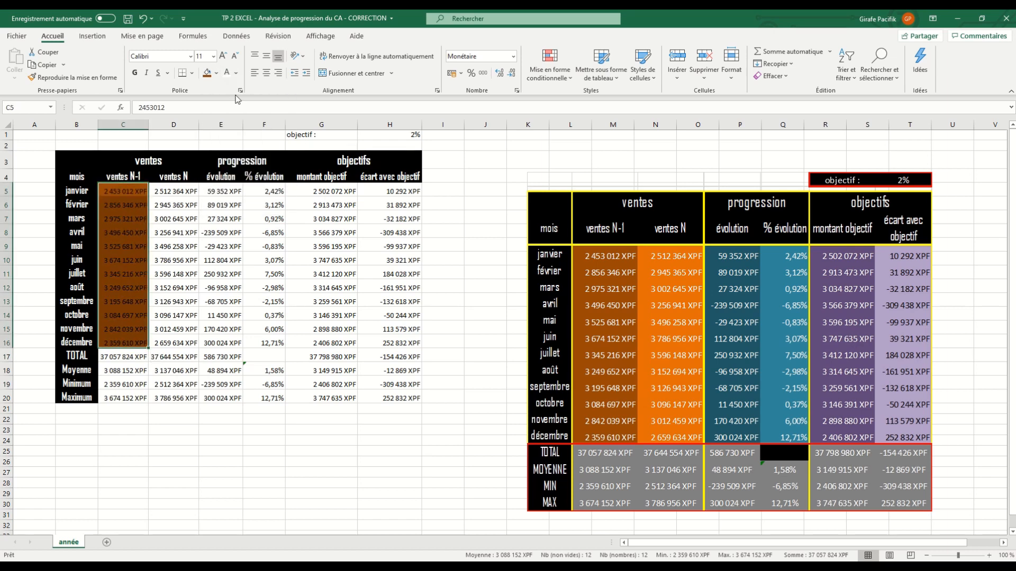
left_click_drag(183, 192, 330, 341)
key("Delete")
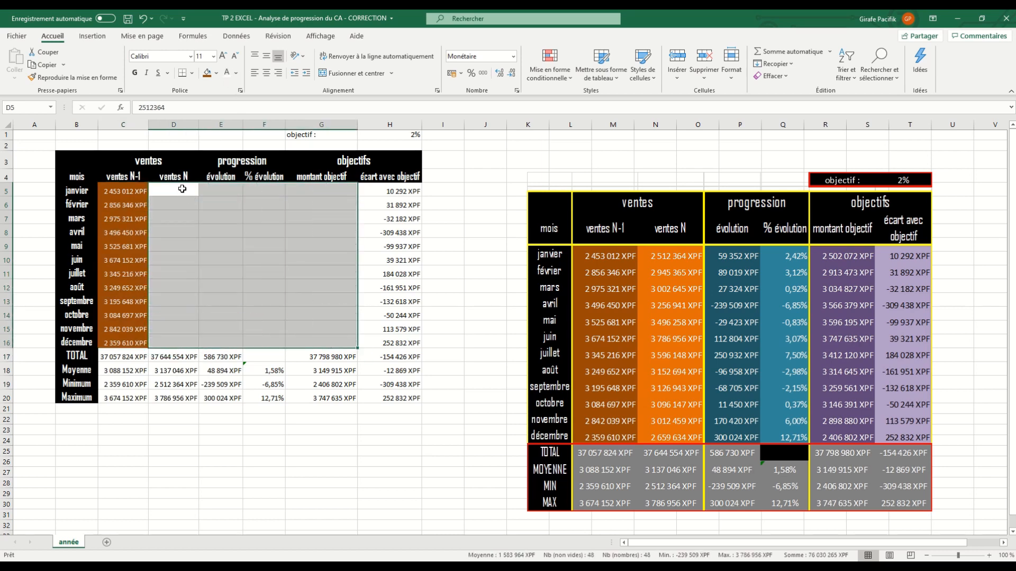
Fill the monthly ventes N cells D5:D16 with bright orange.
left_click_drag(183, 189, 178, 337)
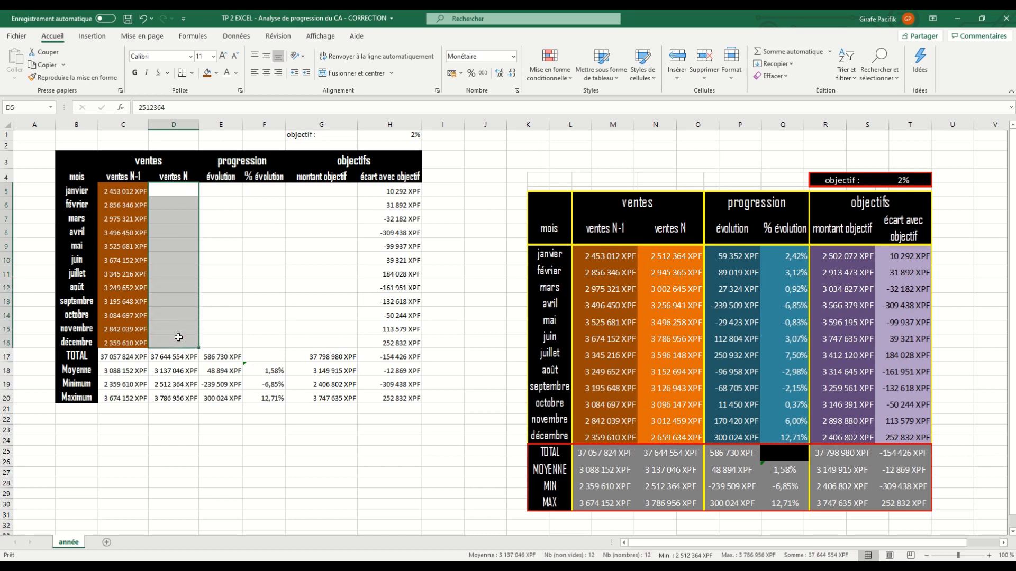
left_click(215, 73)
left_click(289, 139)
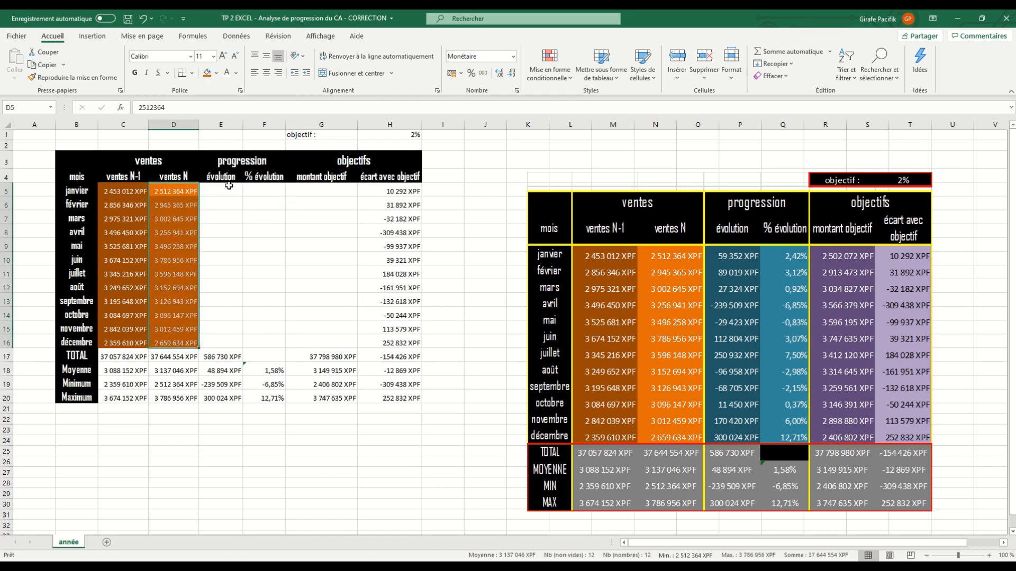
Fill the monthly évolution cells E5:E16 with dark teal blue and the % évolution cells F5:F16 with a lighter teal blue.
left_click_drag(220, 191, 221, 343)
left_click(216, 73)
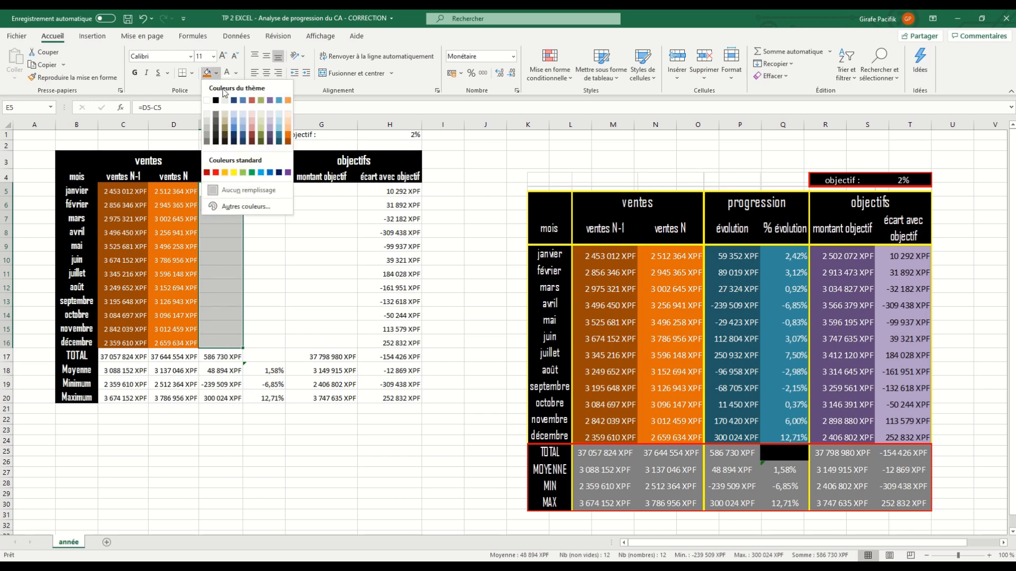
left_click(281, 141)
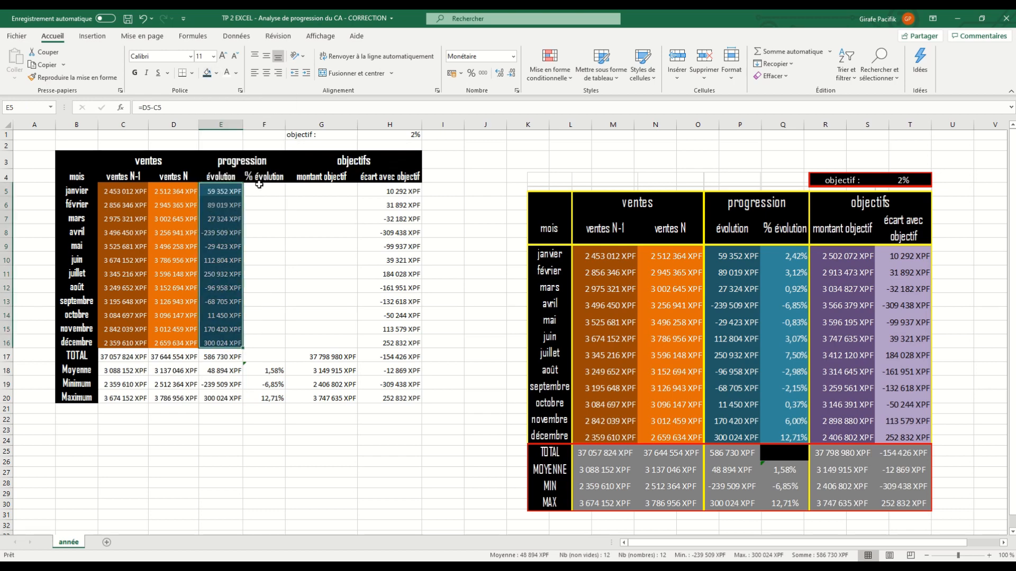
left_click_drag(264, 191, 267, 342)
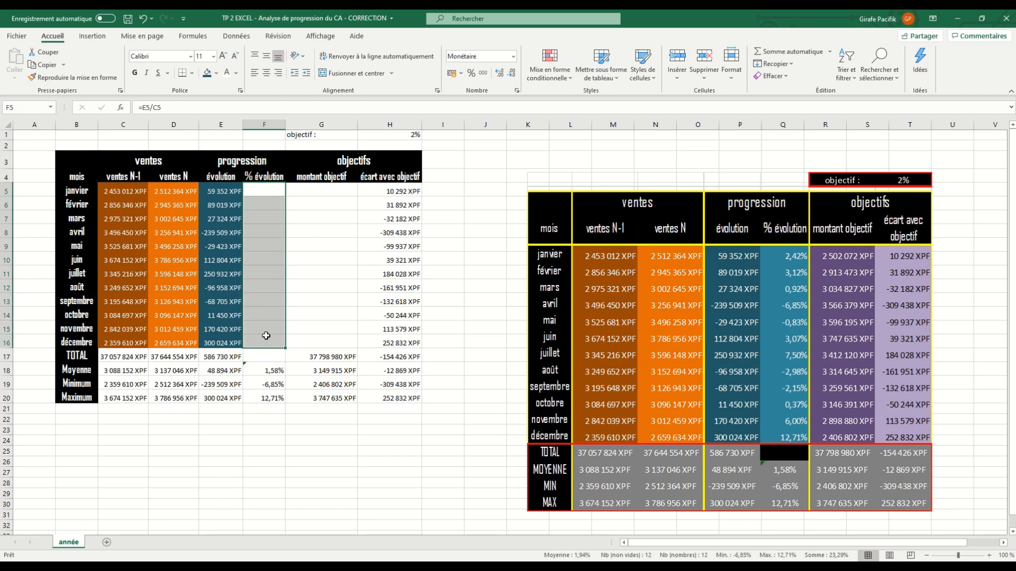
left_click(210, 74)
left_click(216, 74)
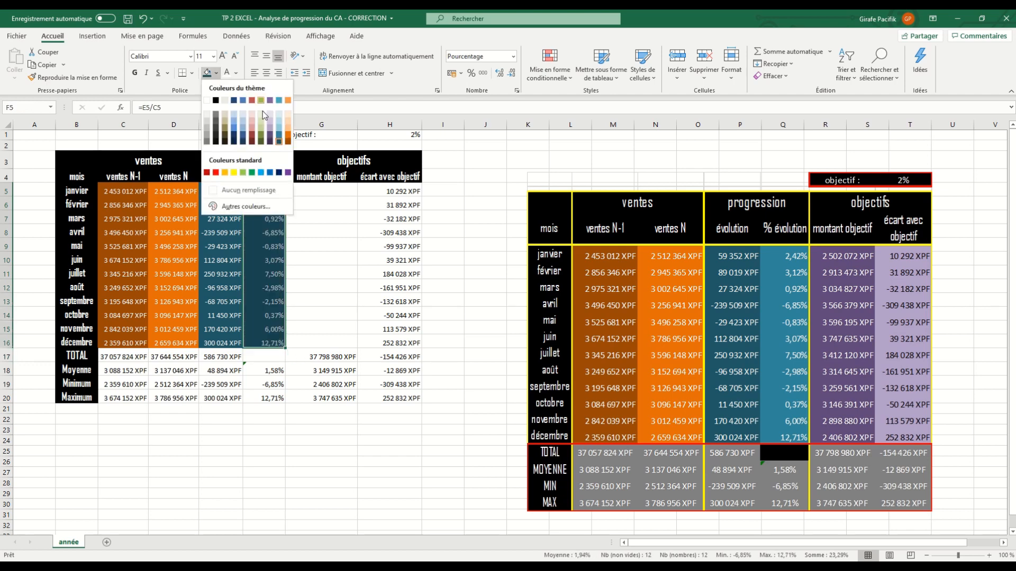
left_click(280, 136)
Fill the monthly montant objectif cells G5:G16 with dark purple and the écart avec objectif cells H5:H16 with lighter purple.
left_click_drag(312, 191, 311, 342)
left_click(216, 74)
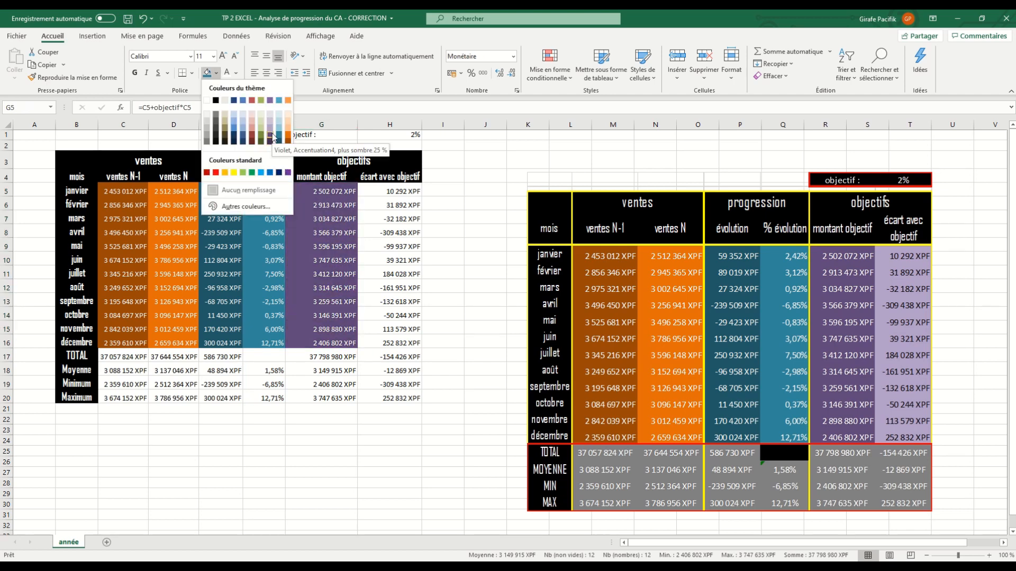
left_click(270, 129)
left_click_drag(389, 192, 389, 344)
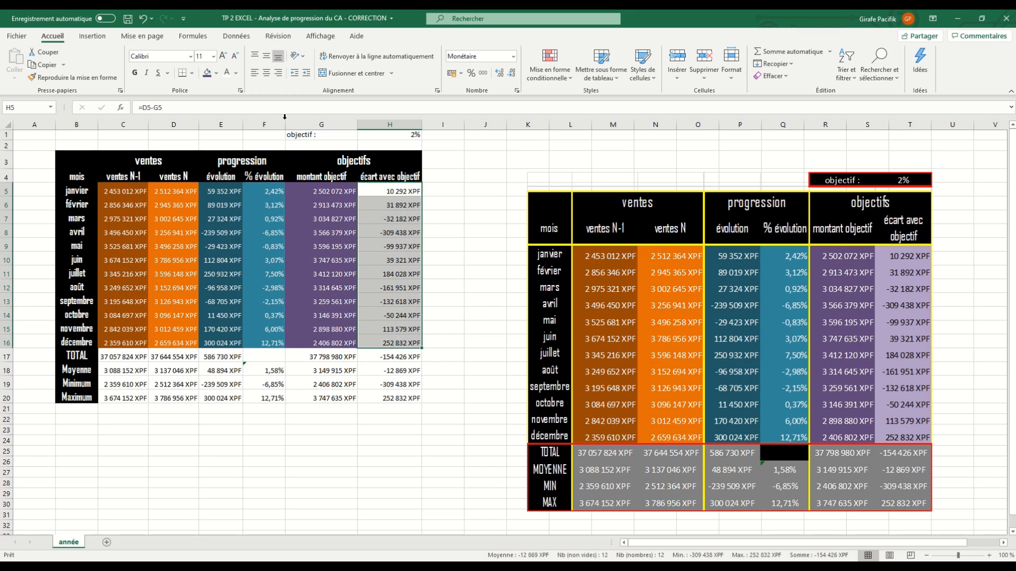
left_click(217, 74)
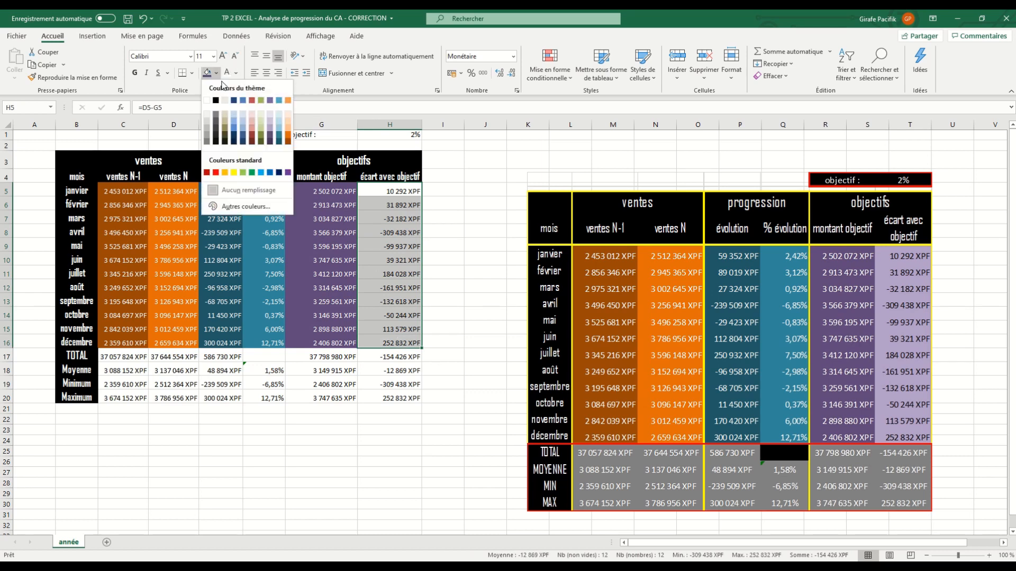
left_click(270, 131)
left_click(251, 201)
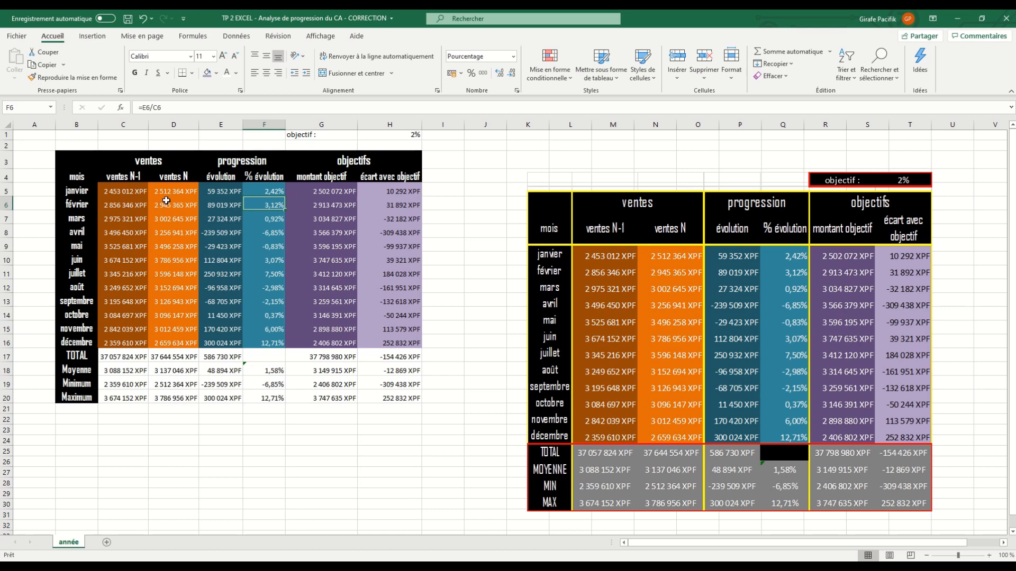
Add a thick yellow outline border around the monthly ventes cells C5:D16.
left_click_drag(127, 191, 185, 344)
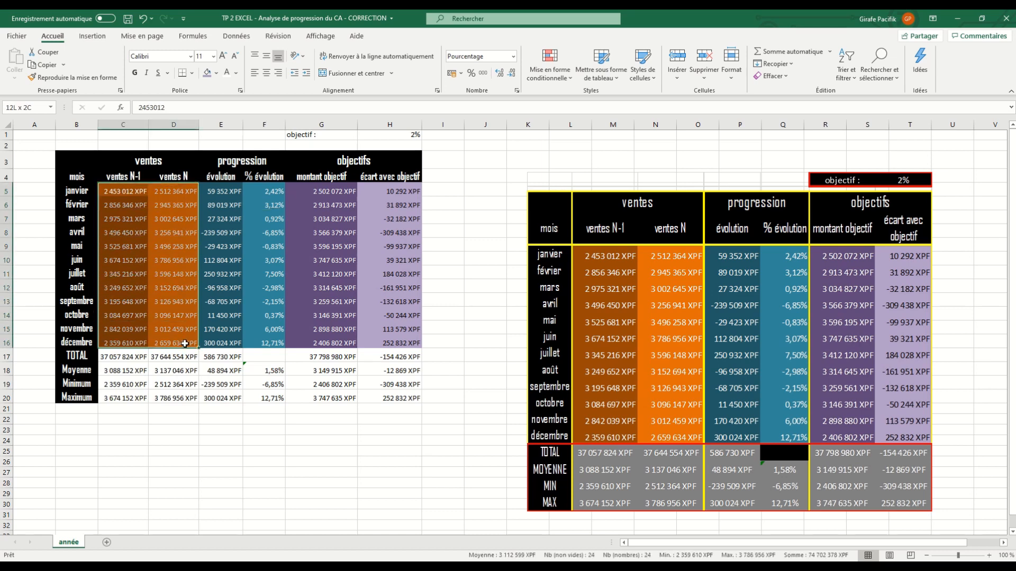
left_click(191, 73)
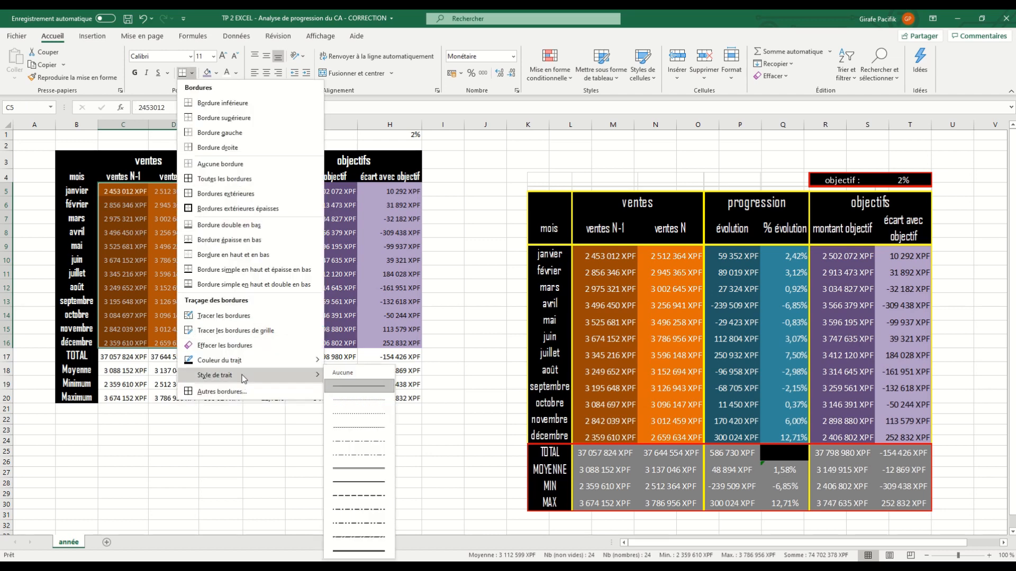
left_click(241, 391)
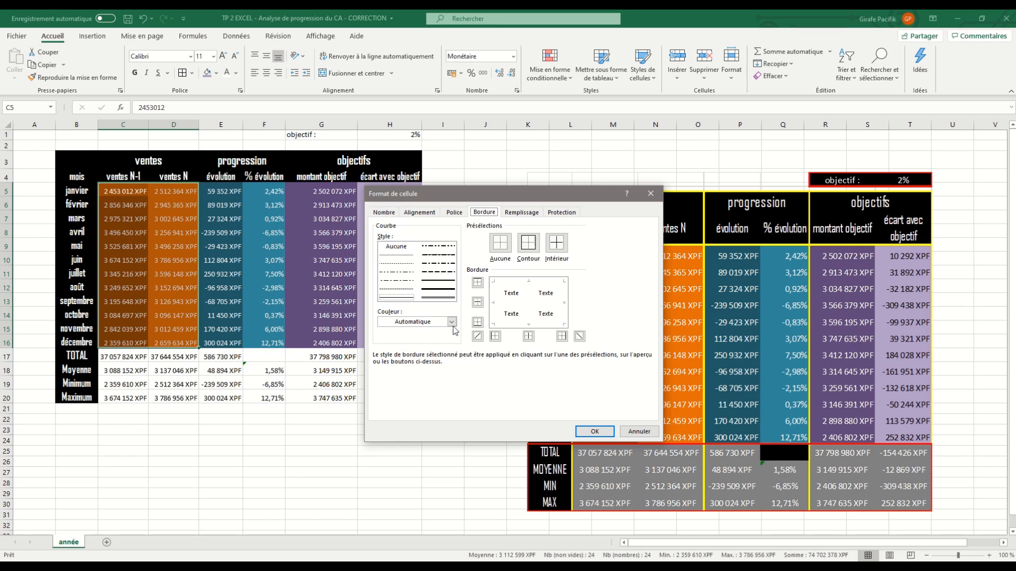
left_click(451, 322)
left_click(410, 437)
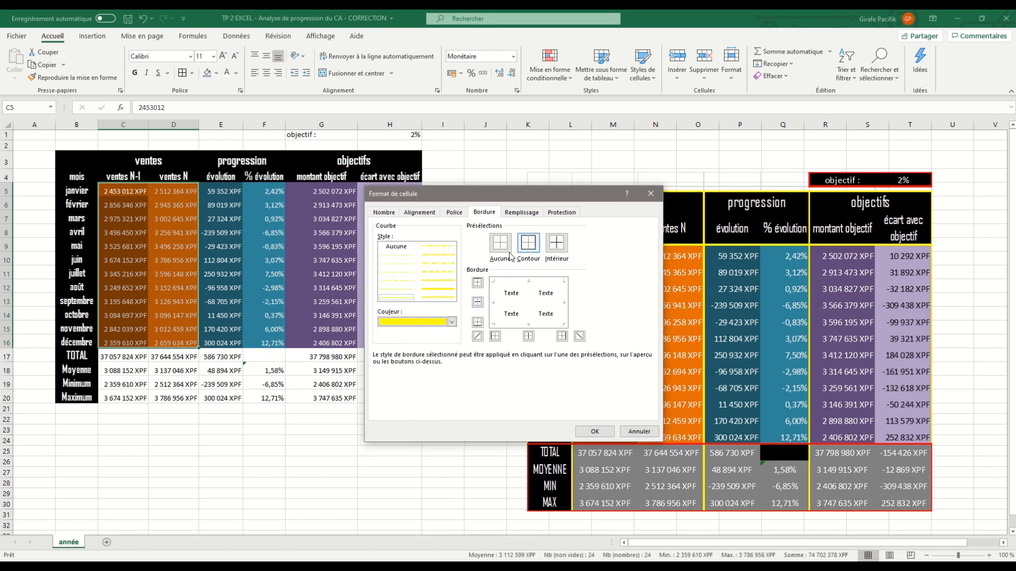
left_click(528, 243)
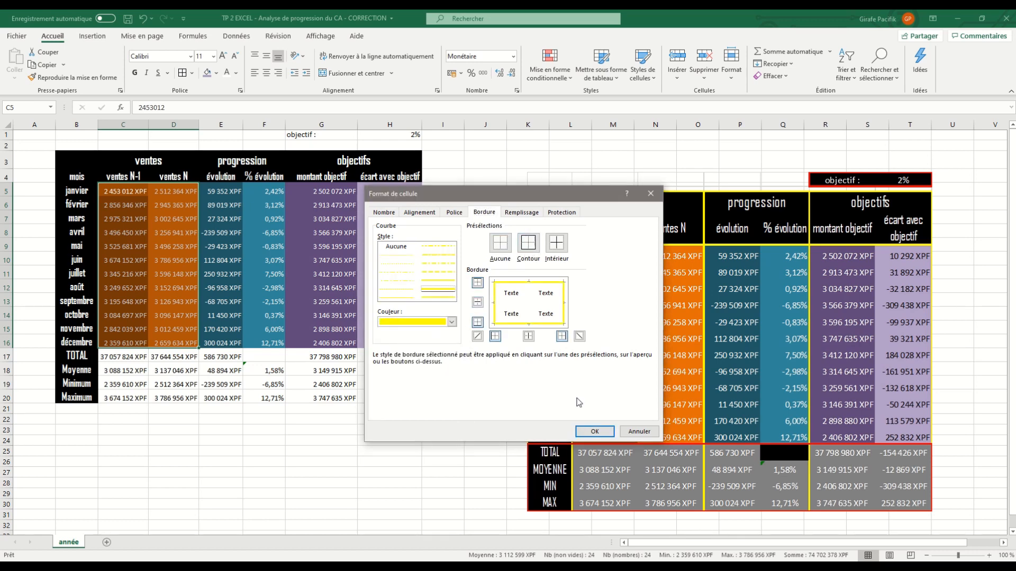
left_click(594, 432)
left_click(386, 332)
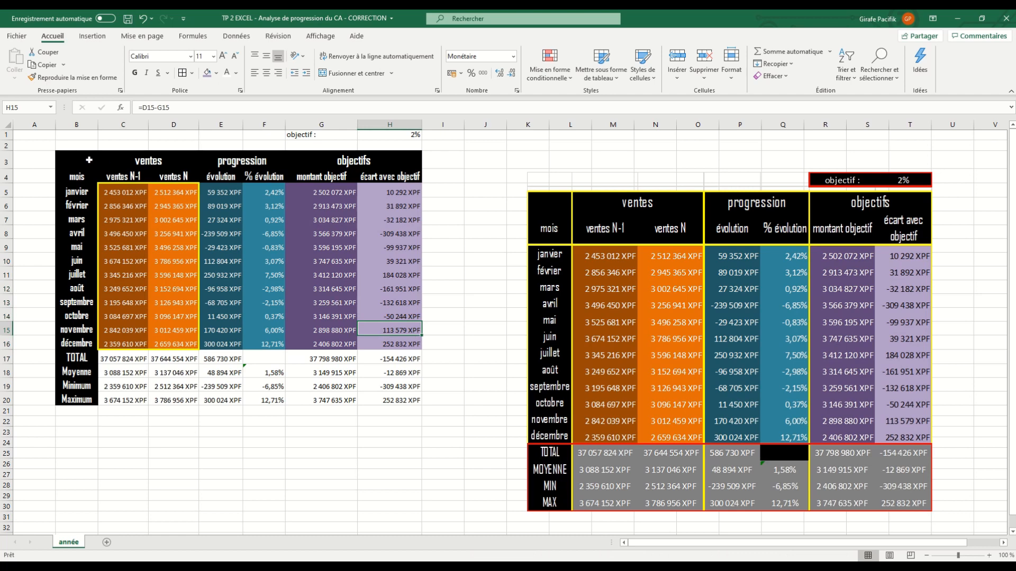
Repeat the yellow outline around the header blocks mois, ventes, progression and objectifs in rows 3 and 4.
left_click_drag(78, 160, 167, 177)
key("F4")
key("F4")
left_click_drag(229, 160, 259, 174)
key("F4")
left_click_drag(318, 164, 367, 176)
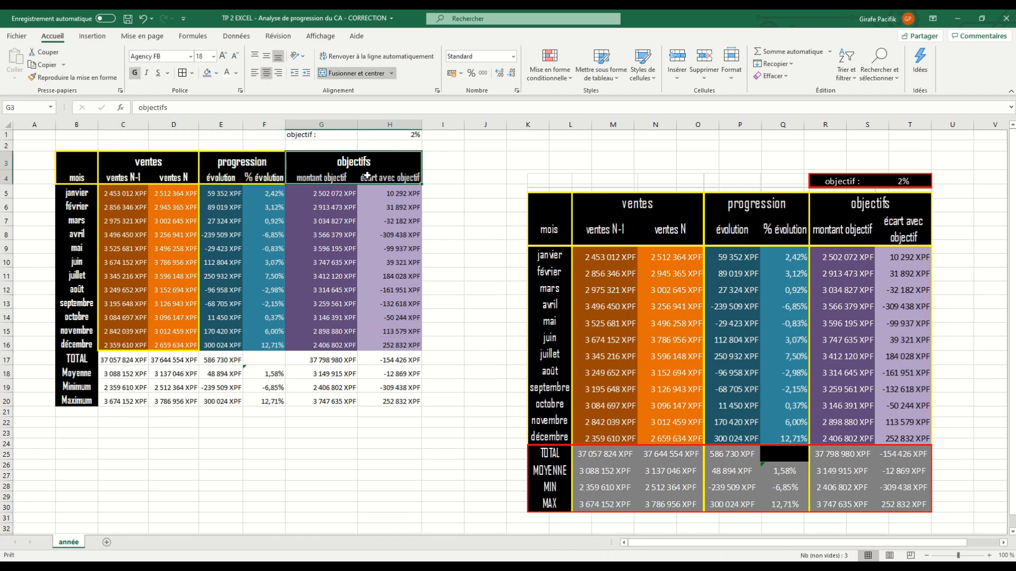
Repeat the yellow outline around the monthly progression and objectifs cells, the month labels and the column blocks of summary rows 17 to 20.
left_click_drag(226, 193, 281, 347)
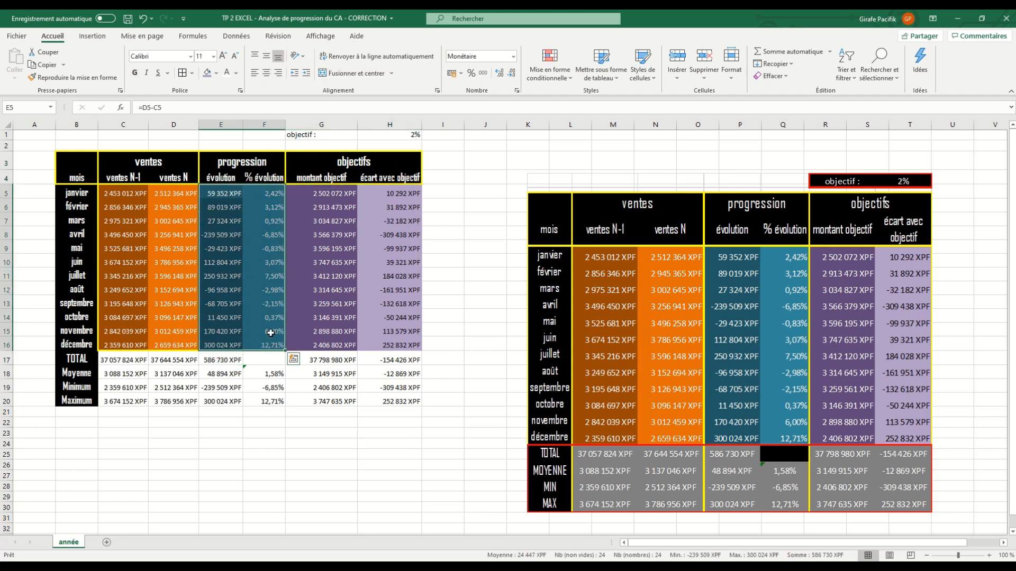
left_click_drag(324, 190, 418, 346)
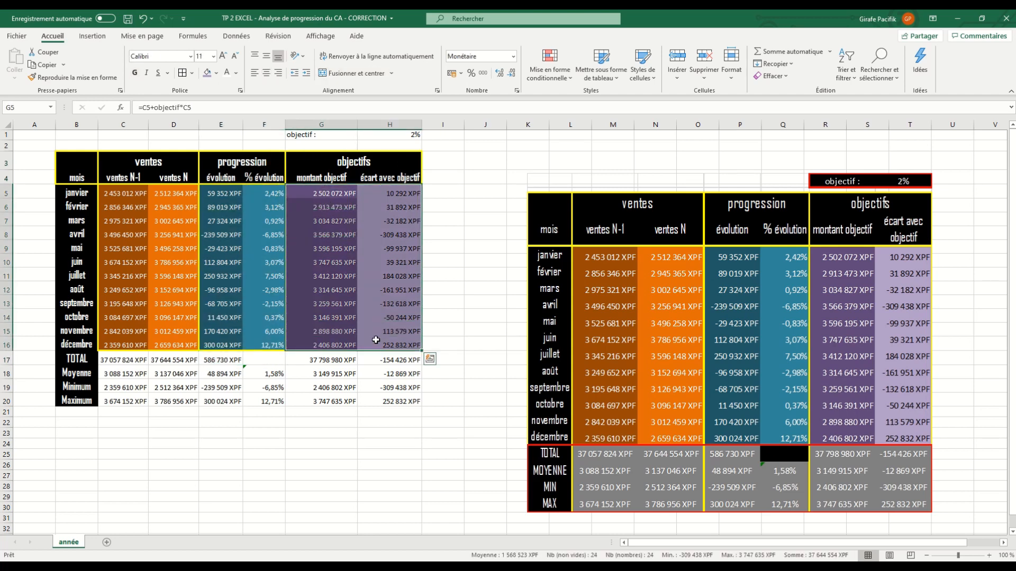
left_click_drag(75, 192, 186, 401)
left_click(151, 376)
left_click_drag(225, 357, 266, 403)
left_click(306, 393)
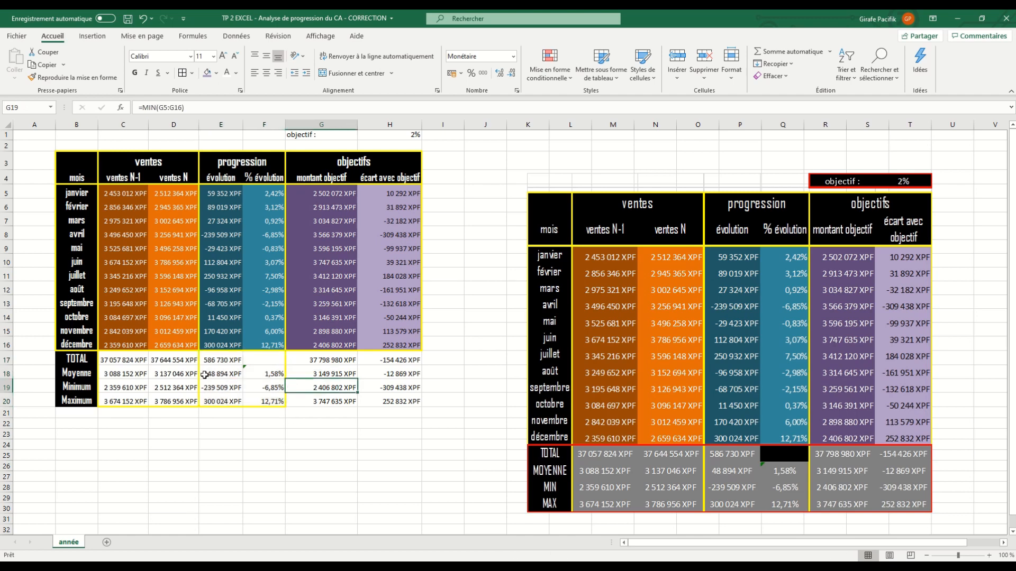
Put a thick red outline border around the summary rows B17:H20.
left_click_drag(95, 362, 418, 403)
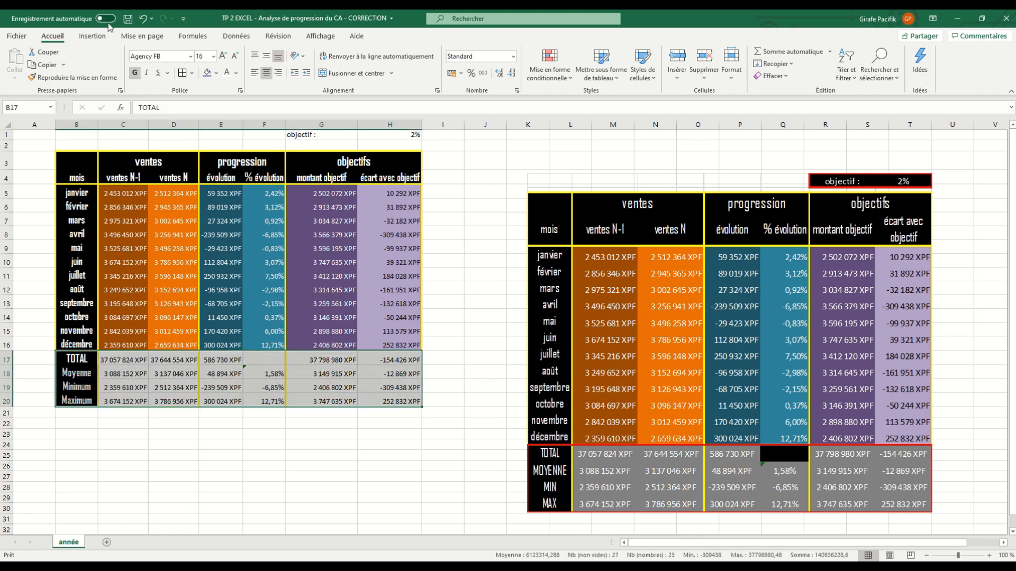
left_click(181, 74)
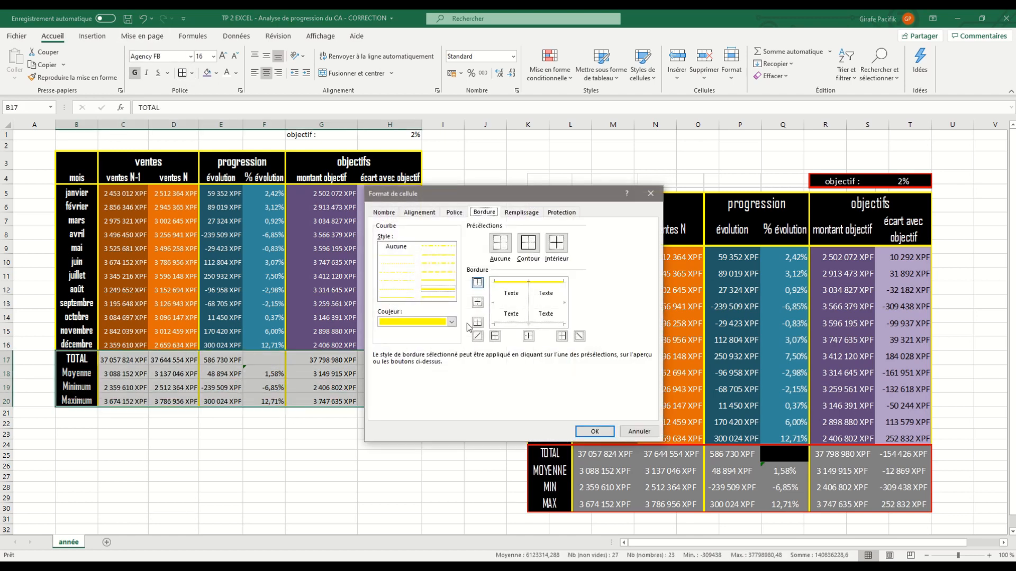
left_click(451, 321)
left_click(395, 437)
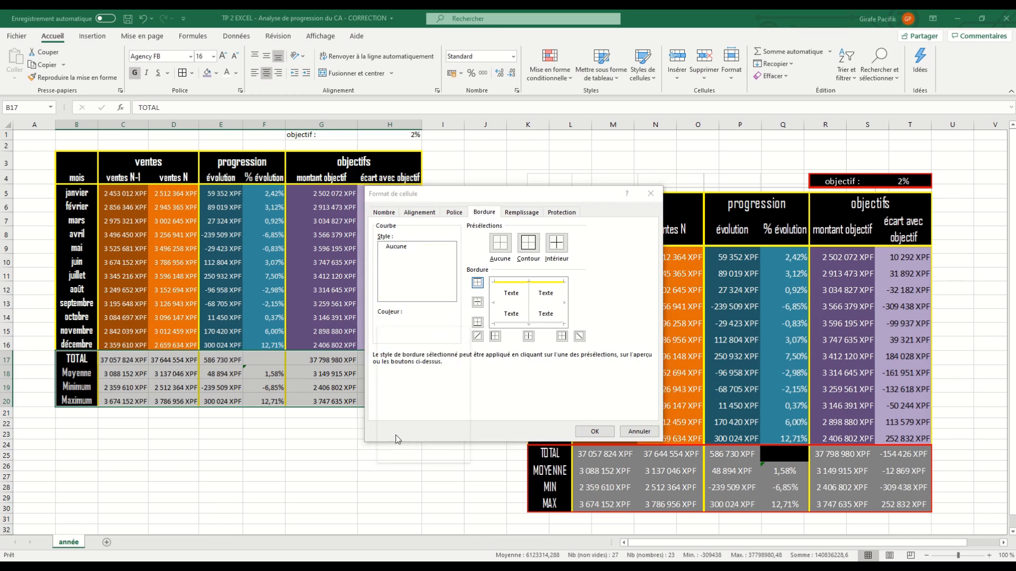
left_click(532, 254)
left_click(594, 431)
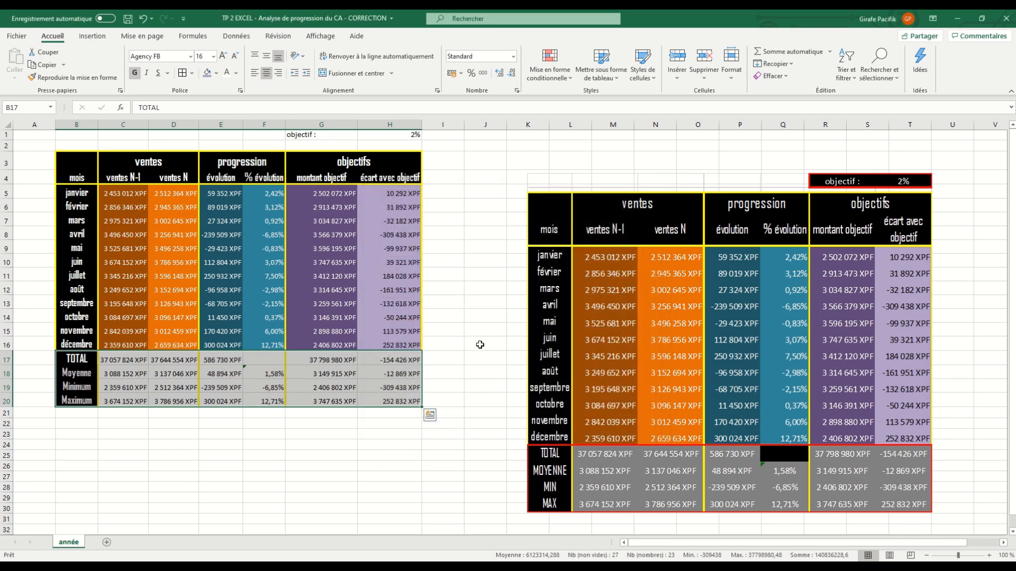
left_click(479, 345)
Fill the summary cells C17:H20 with grey and set their text to white.
left_click_drag(134, 359, 400, 402)
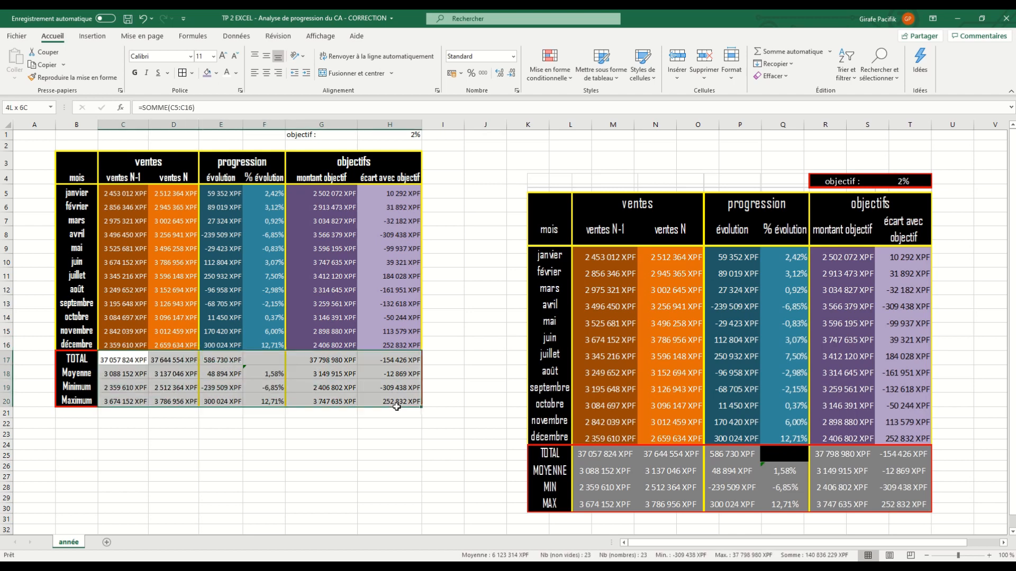
left_click(217, 73)
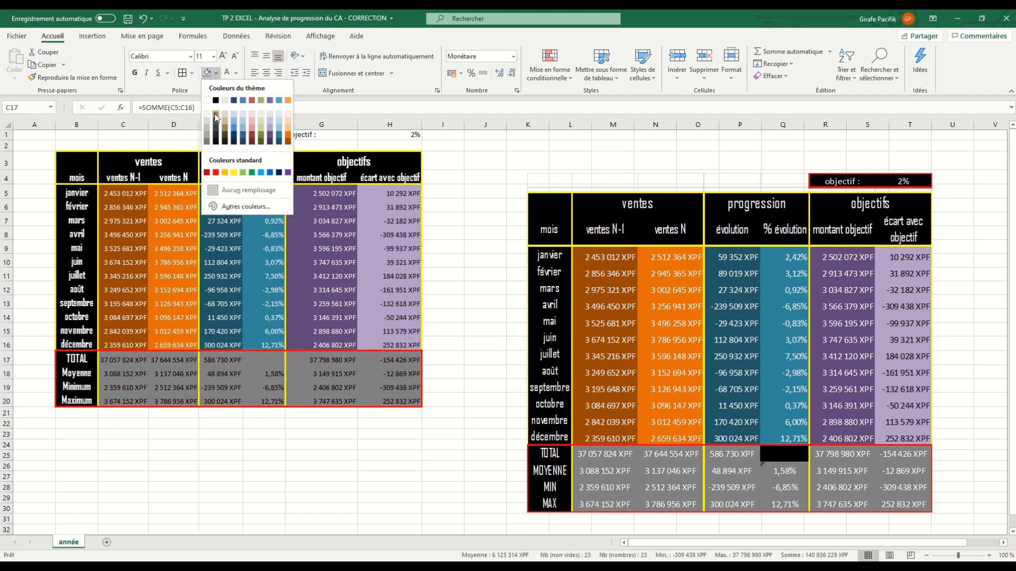
left_click(216, 117)
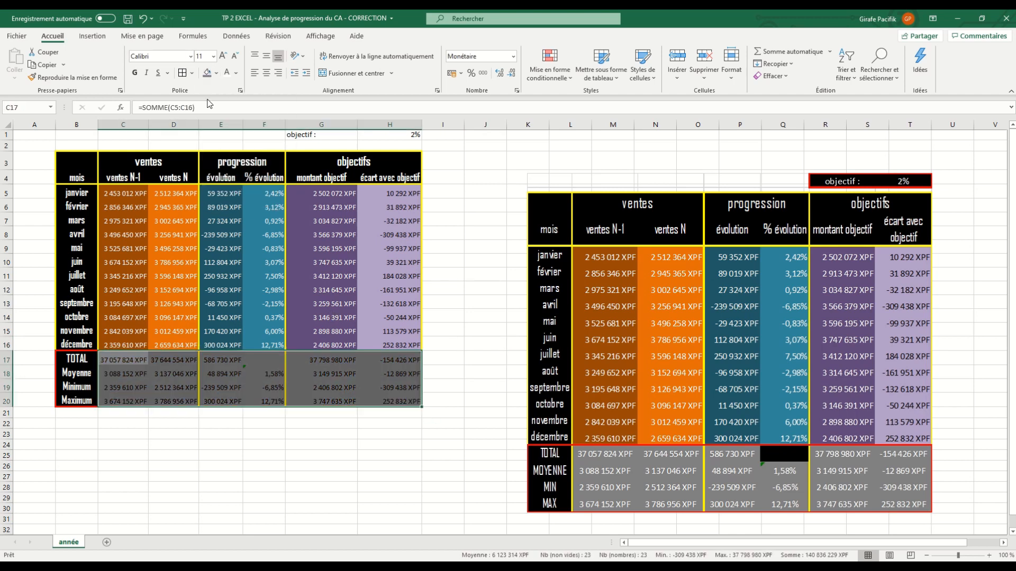
Fill the empty % évolution cell F17 in the TOTAL row with black.
left_click(264, 363)
left_click(217, 73)
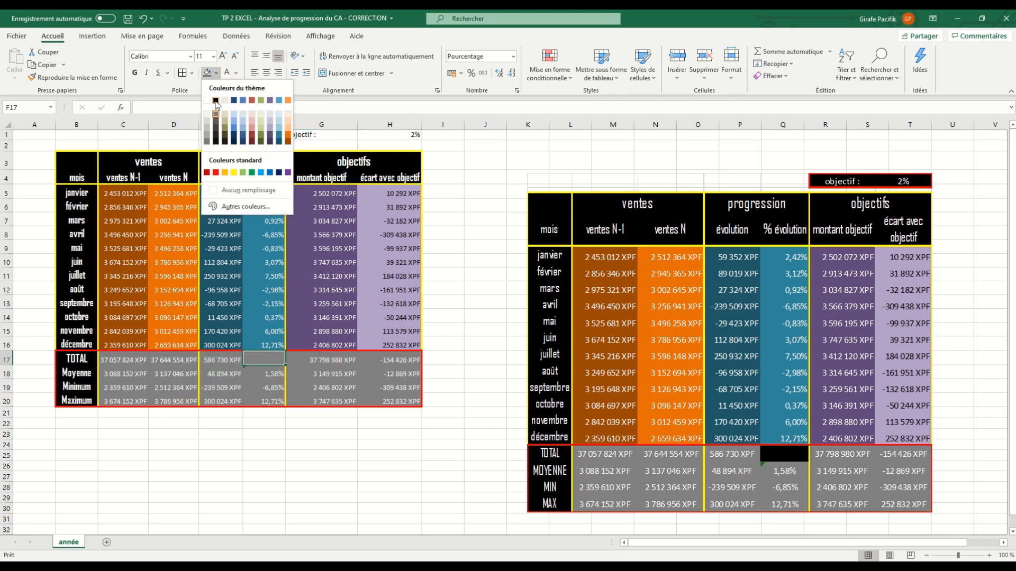
left_click(216, 100)
left_click(377, 275)
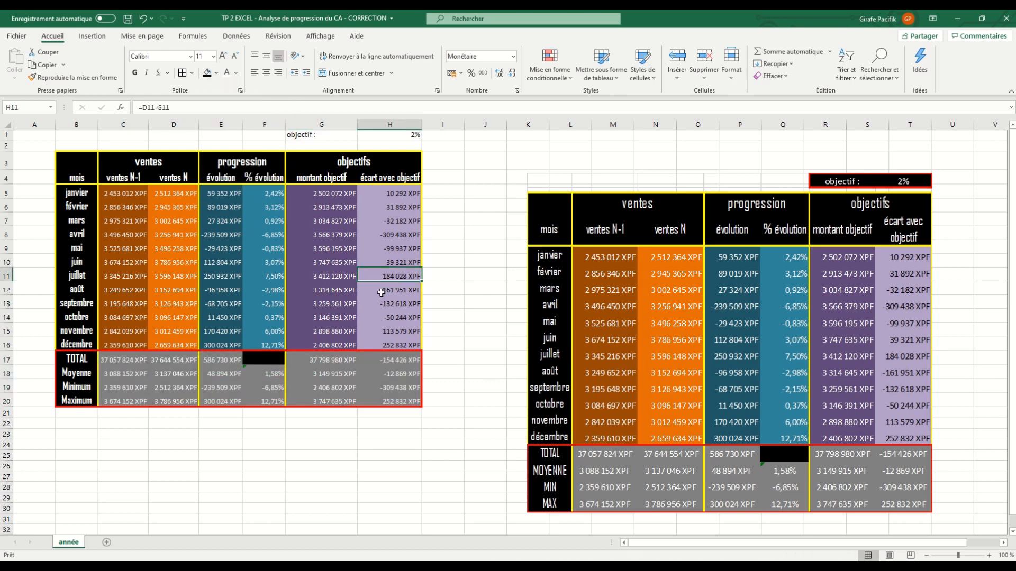
Fit the widths of columns C, D and E to their contents and move the reference picture closer to the table.
scroll(381, 292, "up", 3)
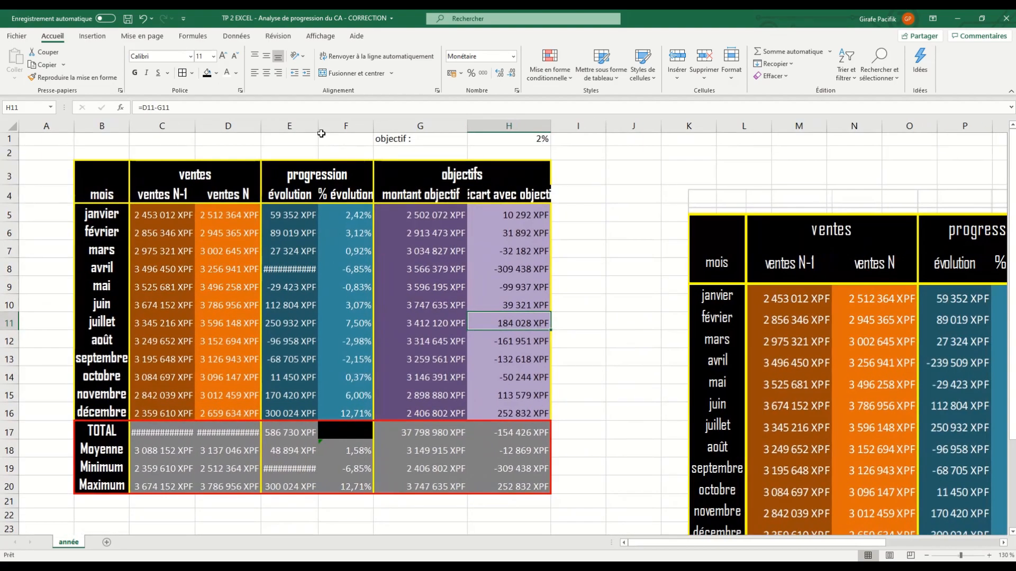
double_click(319, 126)
left_click_drag(781, 327, 672, 272)
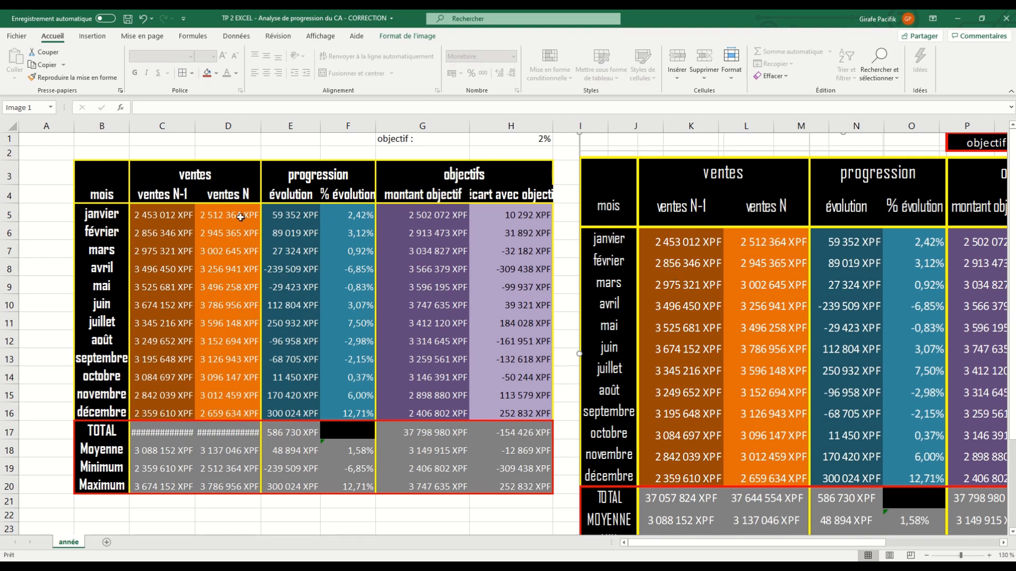
left_click_drag(162, 125, 228, 125)
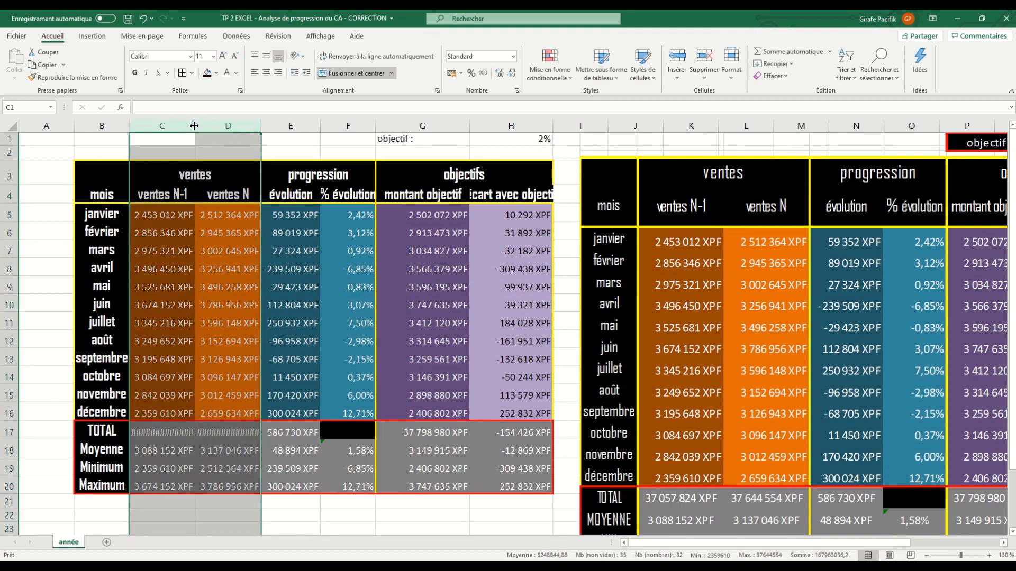
double_click(195, 125)
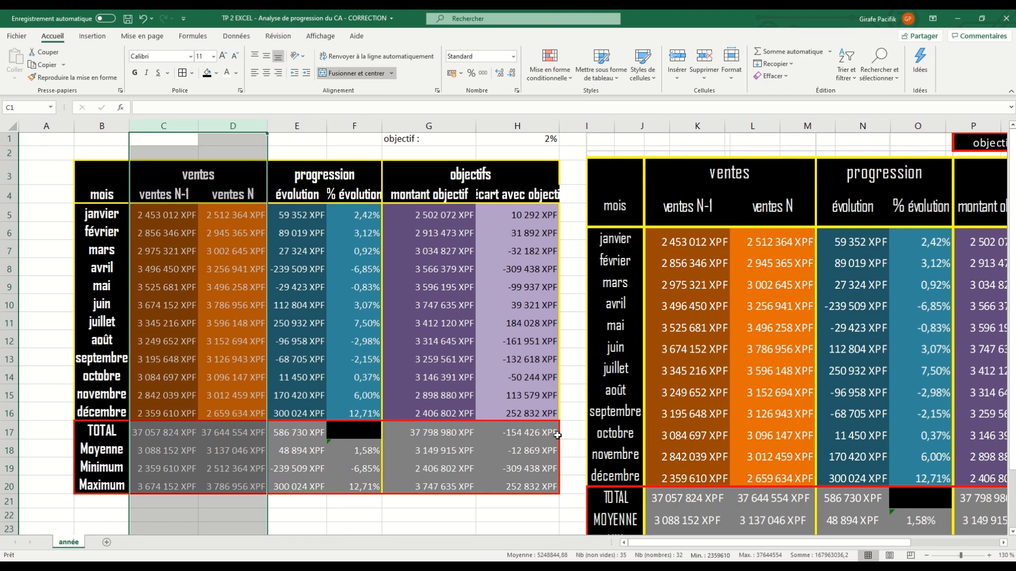
scroll(557, 435, "down", 2)
Wrap the row 4 headings, centre them horizontally and vertically, and narrow column H so écart avec objectif takes two lines.
left_click_drag(231, 176, 393, 183)
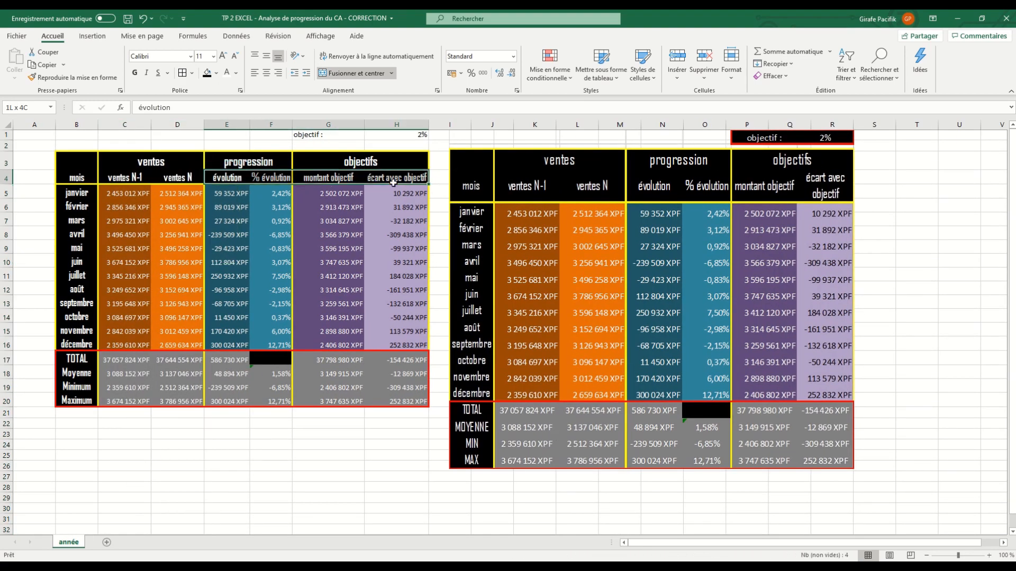
left_click(7, 178)
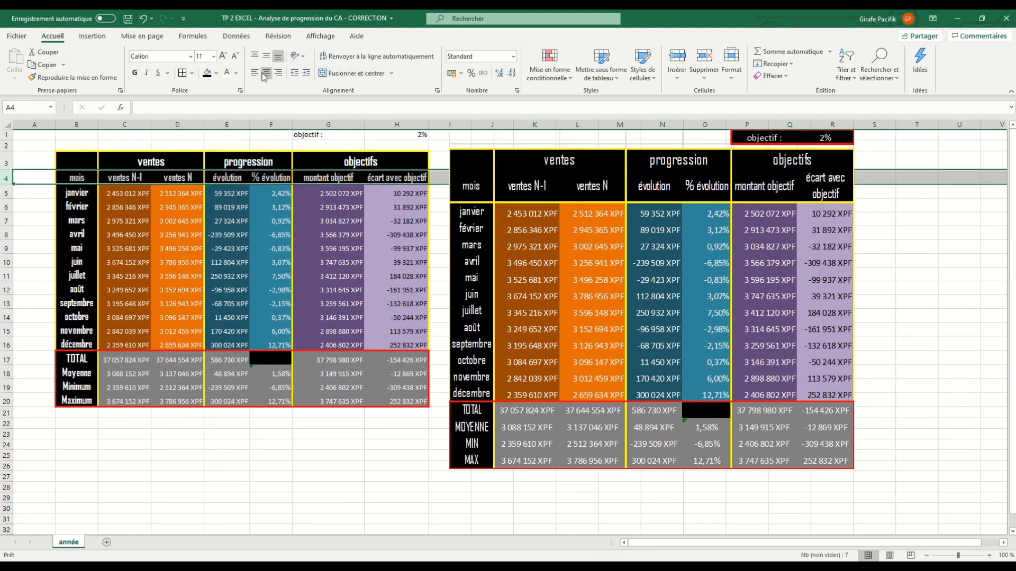
left_click(369, 57)
left_click(266, 73)
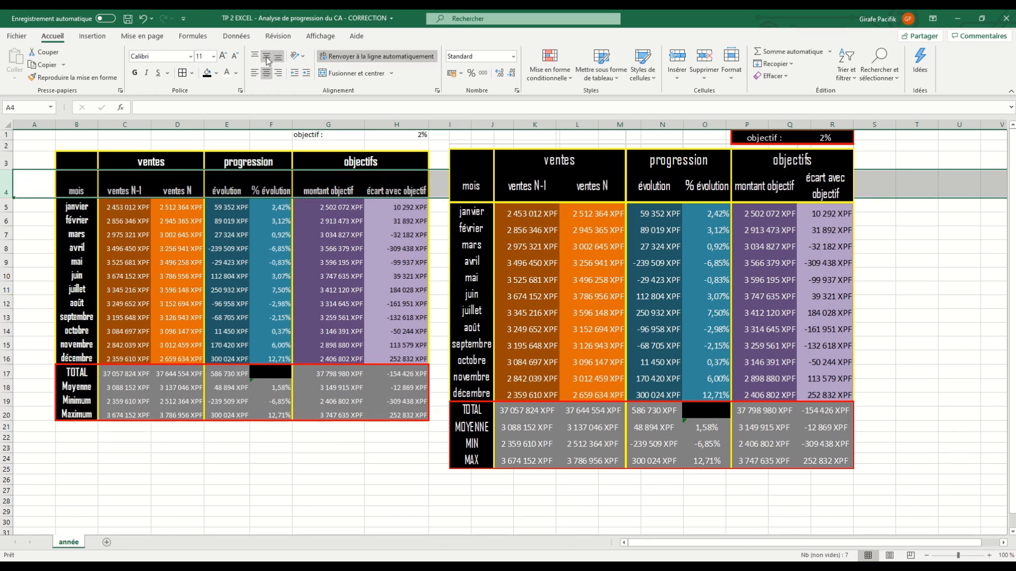
left_click(266, 56)
left_click_drag(429, 127, 378, 135)
Fill the objectif cells G1:H1 with black and set their text to white.
left_click(207, 72)
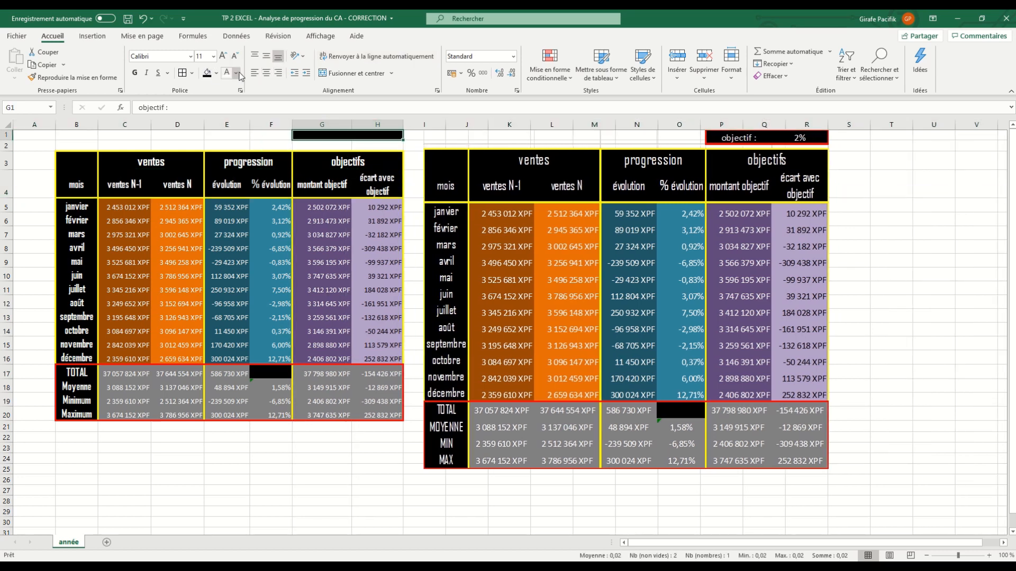
left_click(240, 73)
left_click(230, 75)
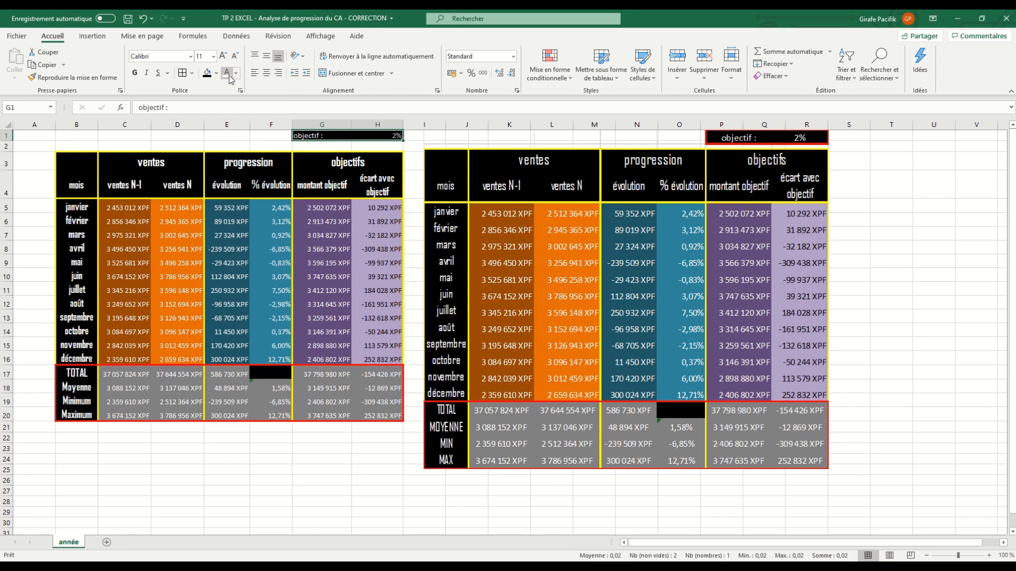
Add a thick red outline border around the objectif cells G1:H1.
left_click(183, 76)
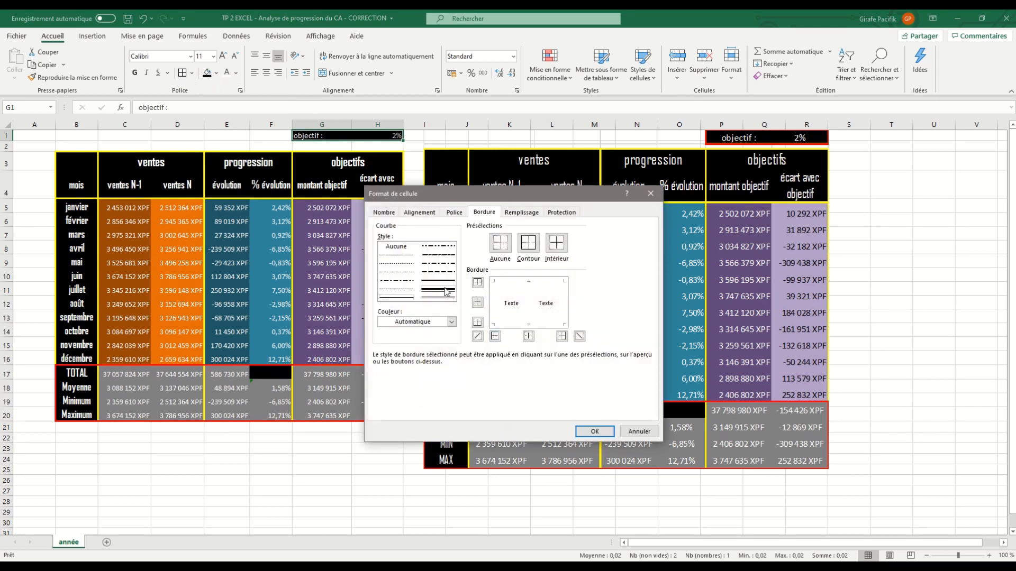
left_click(451, 322)
left_click(392, 437)
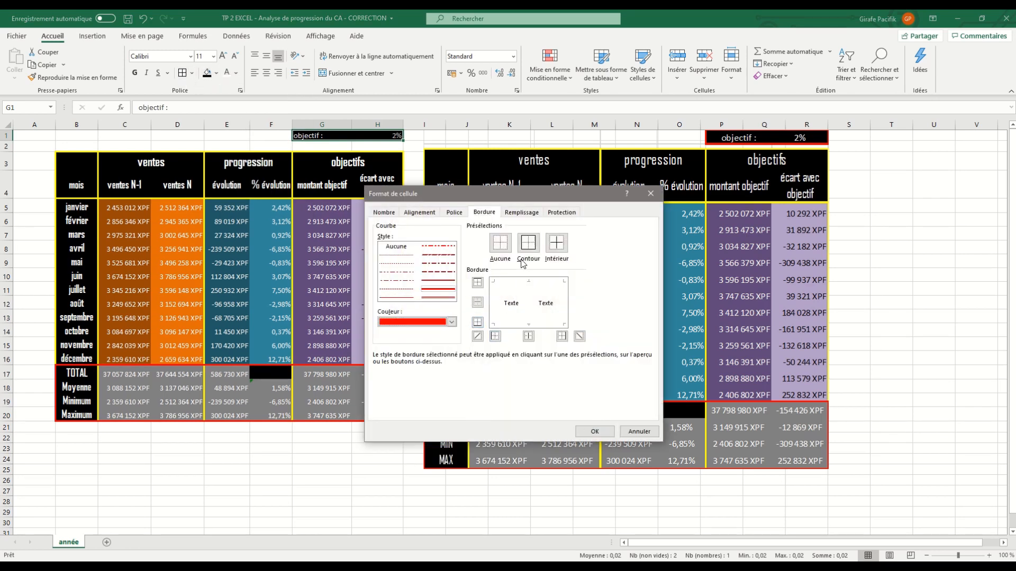
left_click(528, 242)
left_click(594, 432)
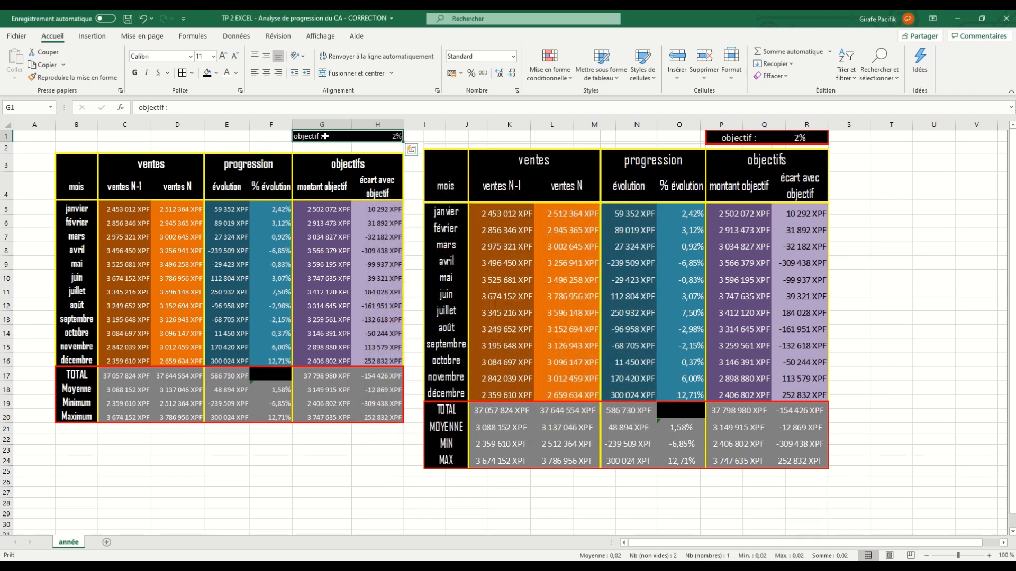
Centre the objectif label and its percentage in G1:H1 and make both bold.
left_click(331, 133)
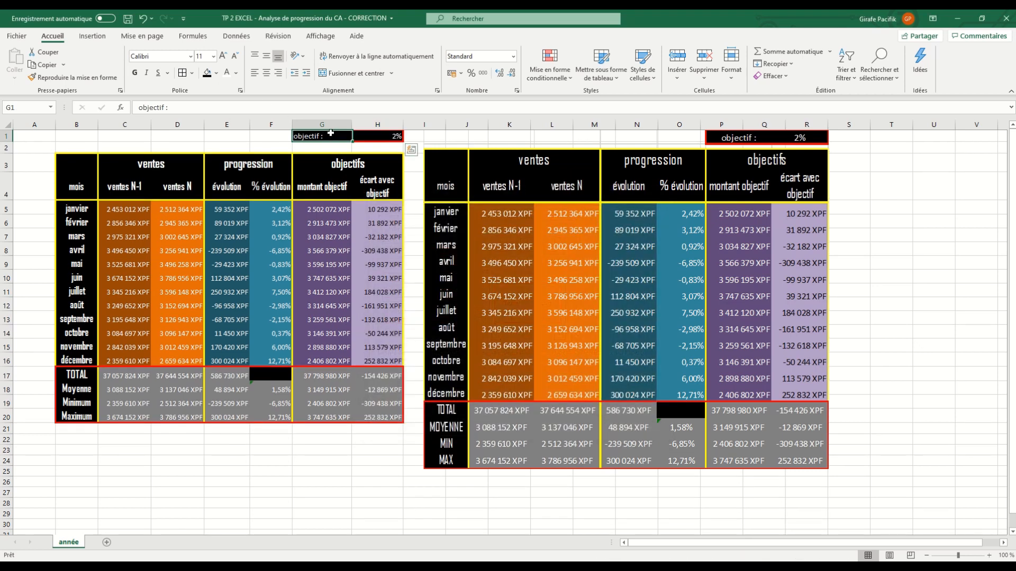
left_click(278, 73)
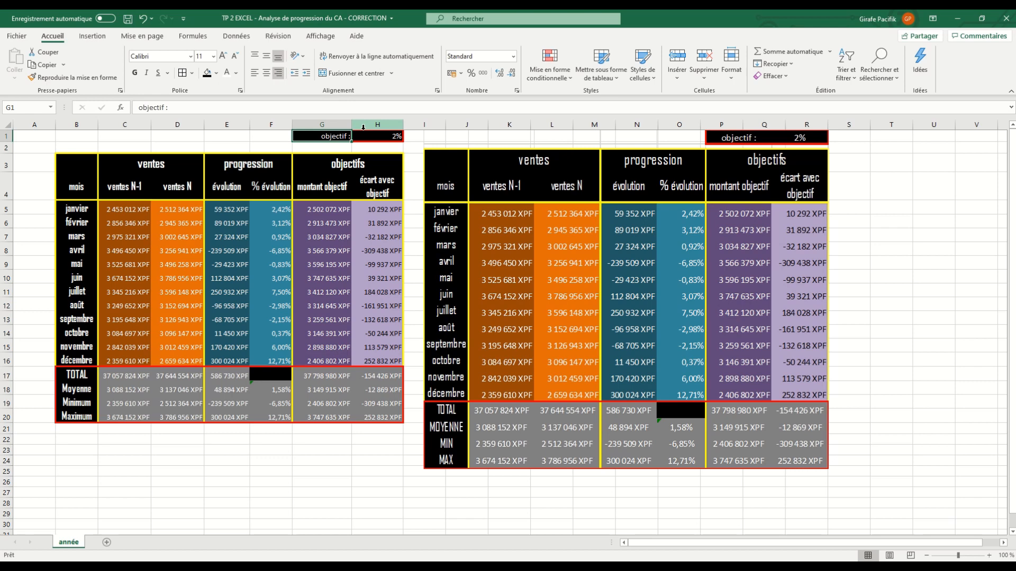
left_click(266, 73)
left_click_drag(377, 136, 323, 125)
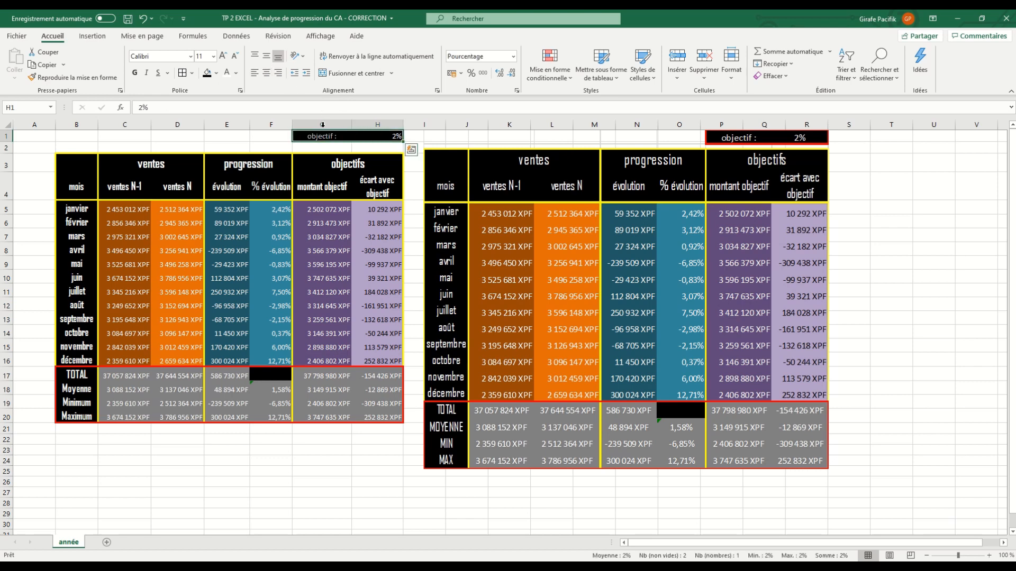
left_click(266, 72)
left_click(135, 76)
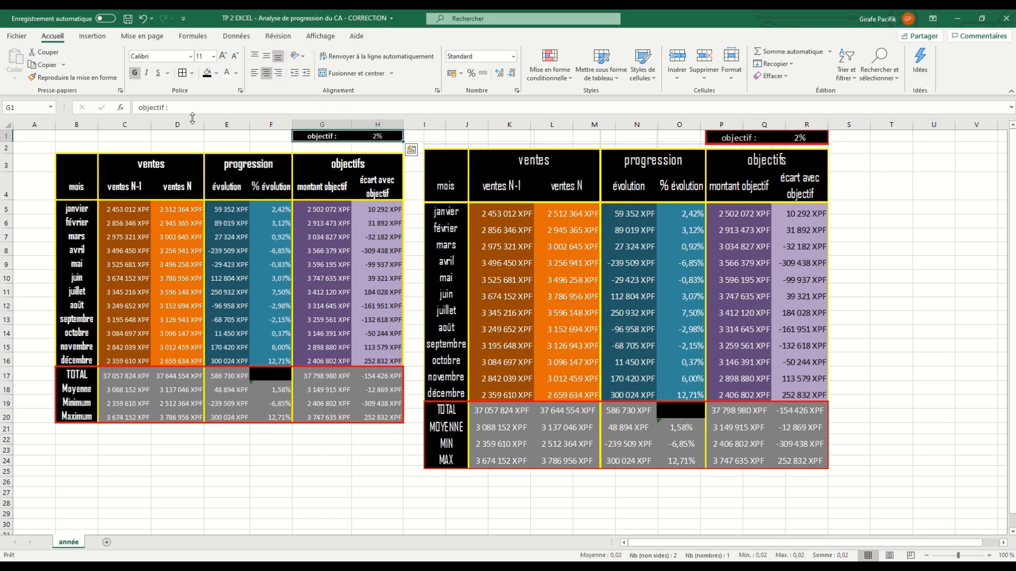
left_click(407, 219)
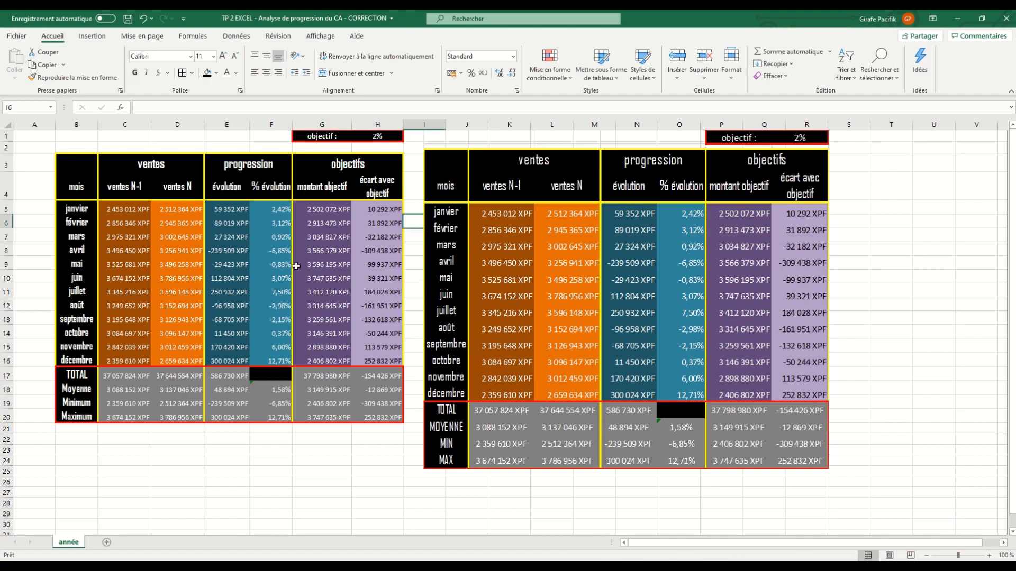